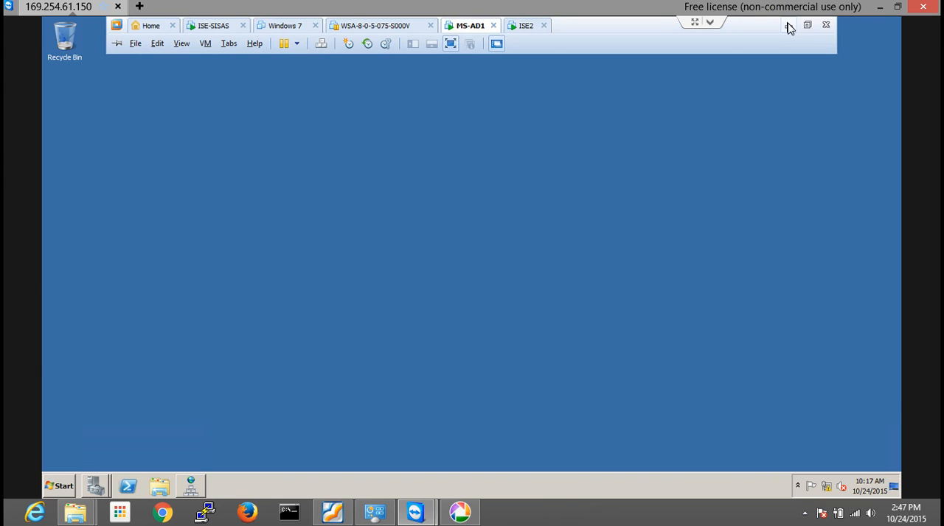
Switch to Internet Explorer on the host desktop and check the admin login pages of ise.ccieacademy.com and ise2.ccieacademy.com
left_click(787, 25)
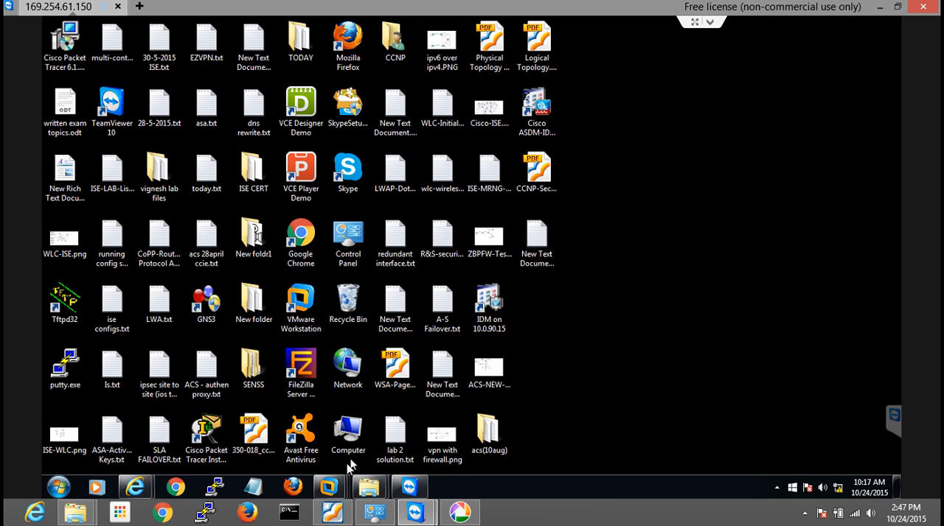
mouse_move(135, 487)
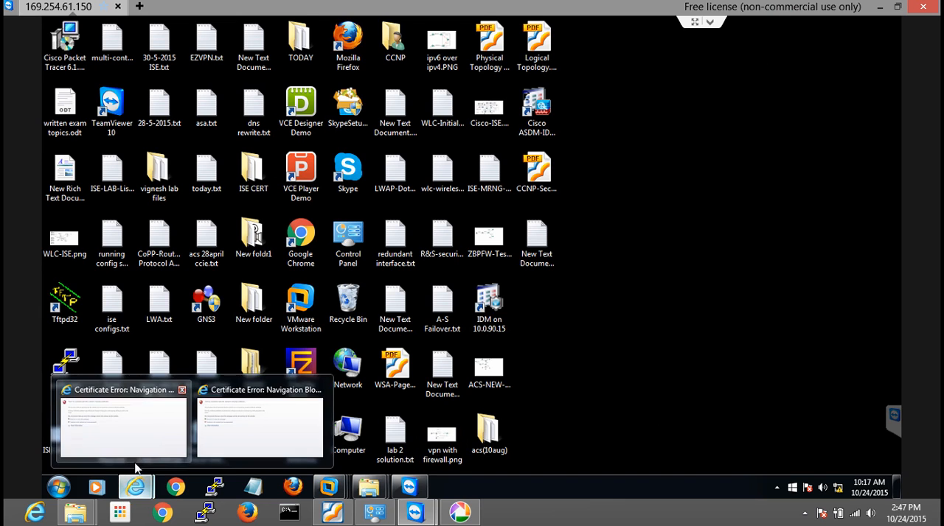
left_click(135, 466)
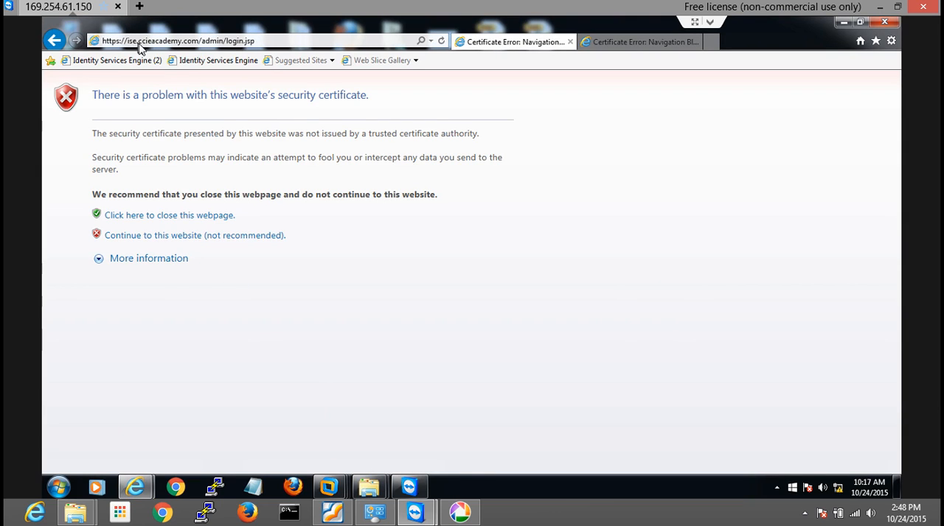
left_click(610, 43)
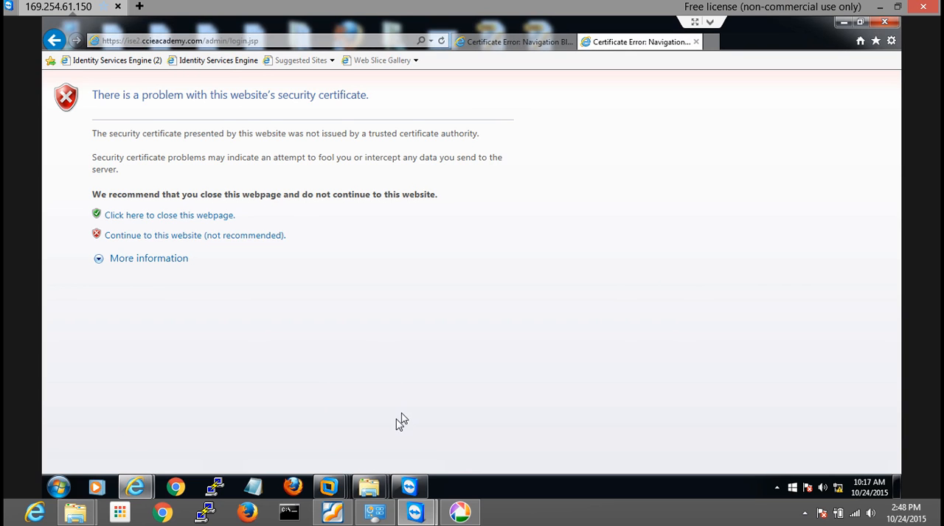
Switch to VMware Workstation in windowed view and log in to the ISE-SISAS console as admin with the account password
mouse_move(335, 488)
left_click(400, 390)
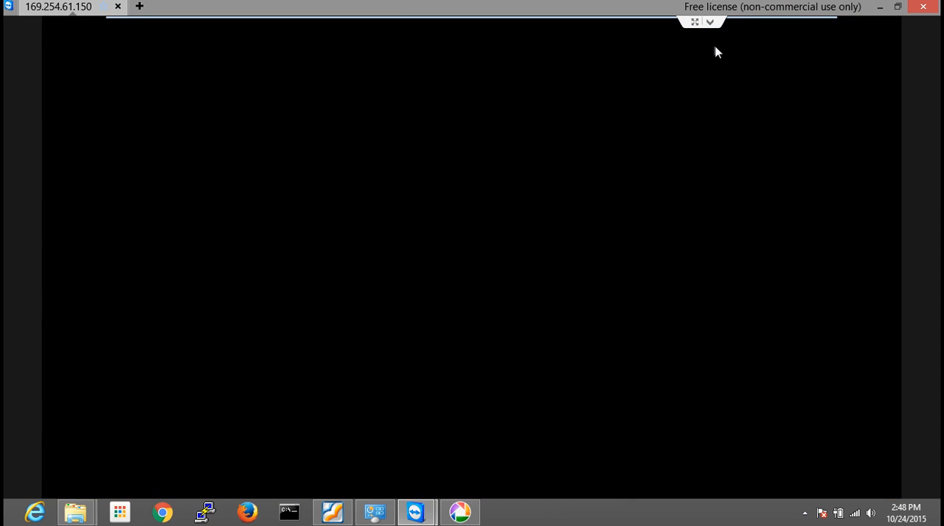
left_click(806, 24)
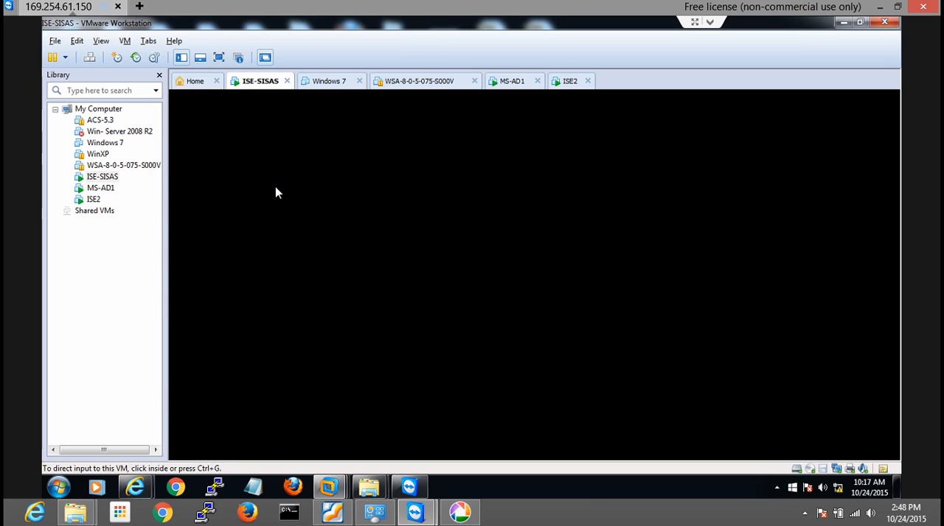
left_click(440, 194)
key("Return")
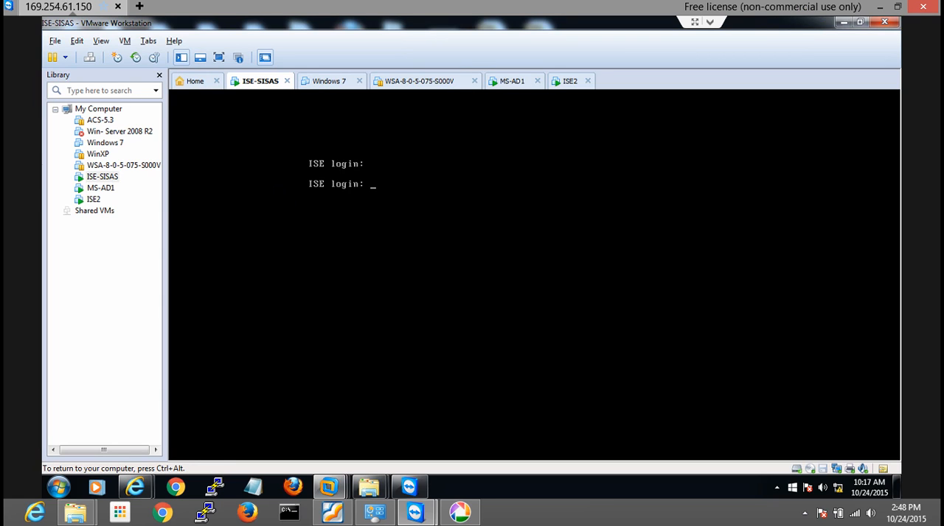
type("admin")
key("Return")
key("Return")
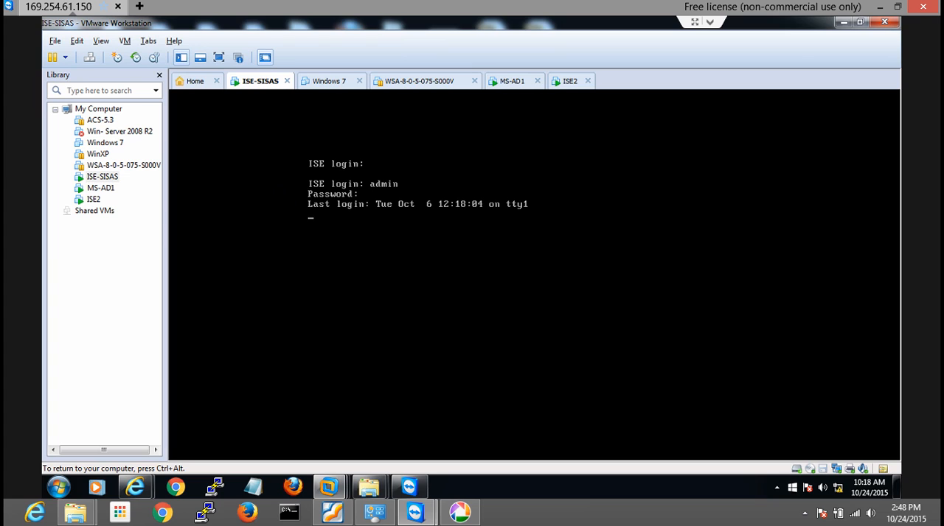
Display the running configuration on the ISE-SISAS console with sh running-config, then release input from the virtual machine
key("Return")
key("Return")
type("sh run")
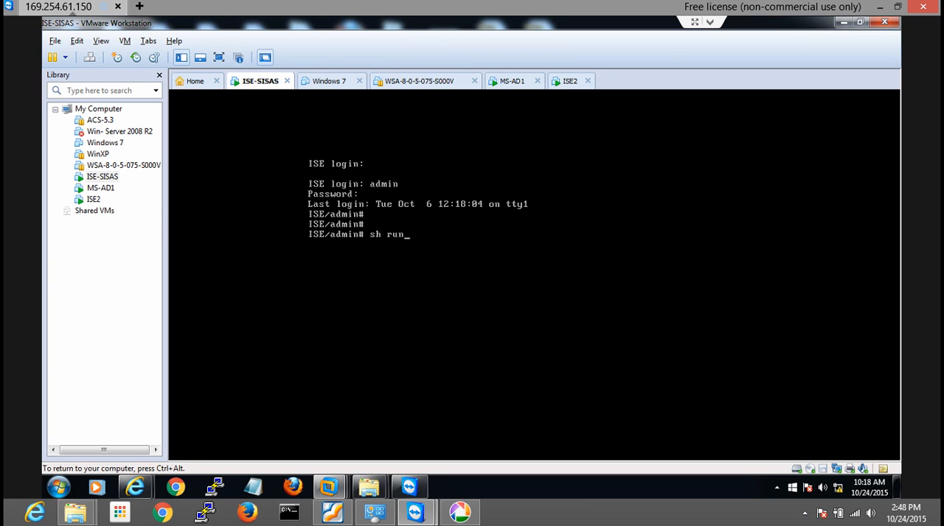
key("Tab")
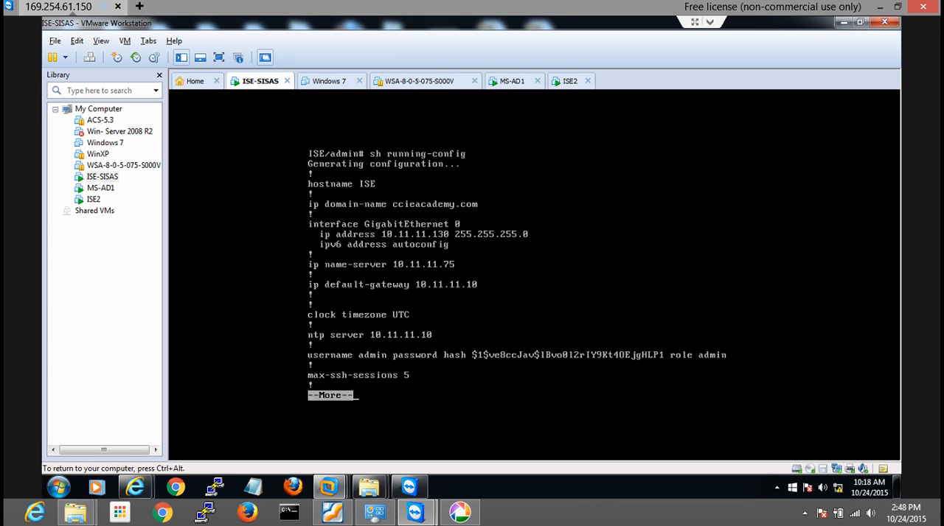
key("ctrl+alt")
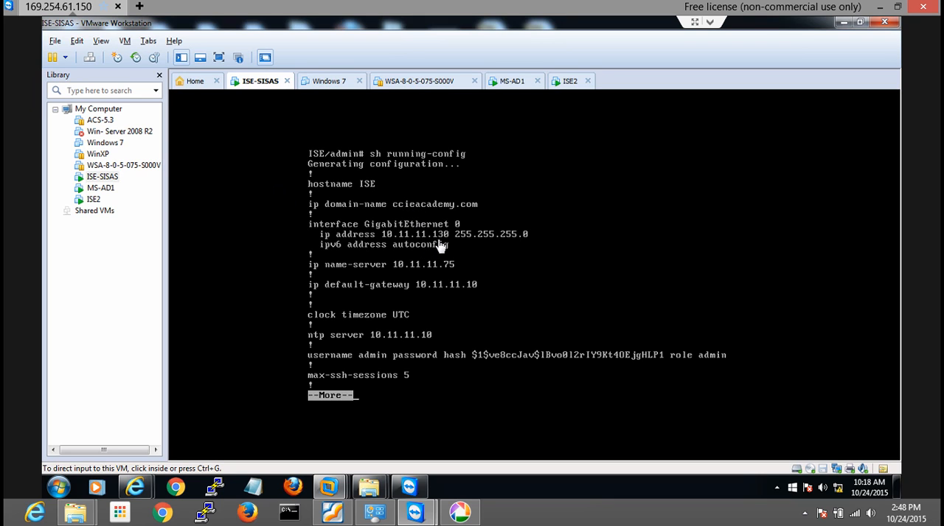
Log in to the ISE2 virtual machine's console as admin with the account password
left_click(570, 82)
left_click(467, 133)
left_click(406, 116)
left_click(421, 163)
key("Return")
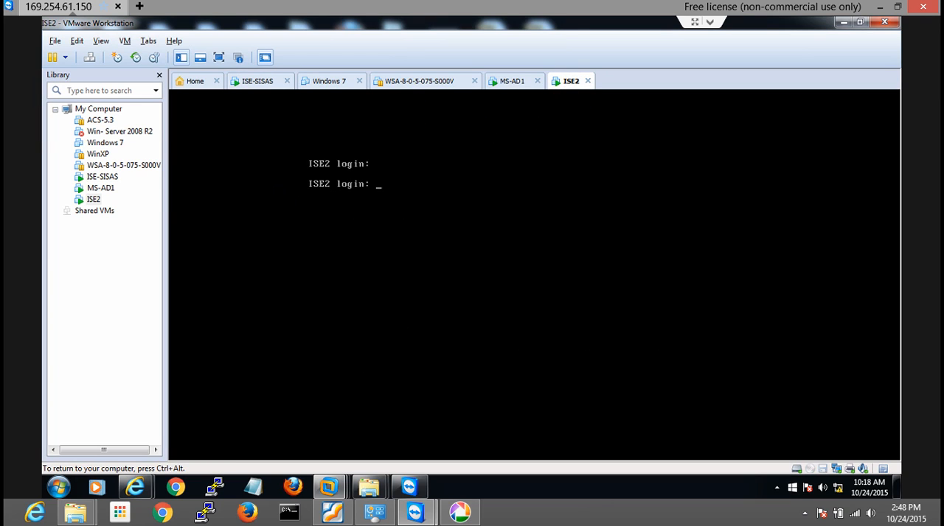
type("admin")
key("Return")
type("admin")
key("Return")
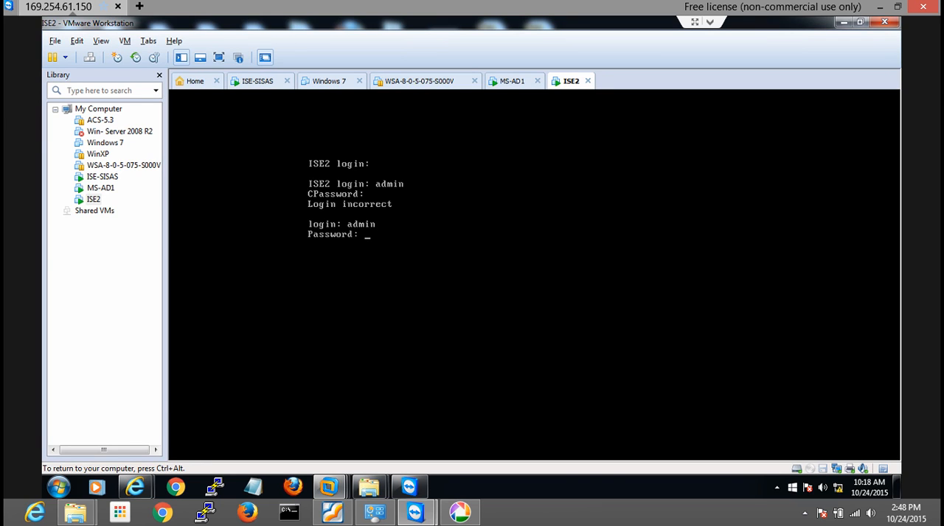
key("Return")
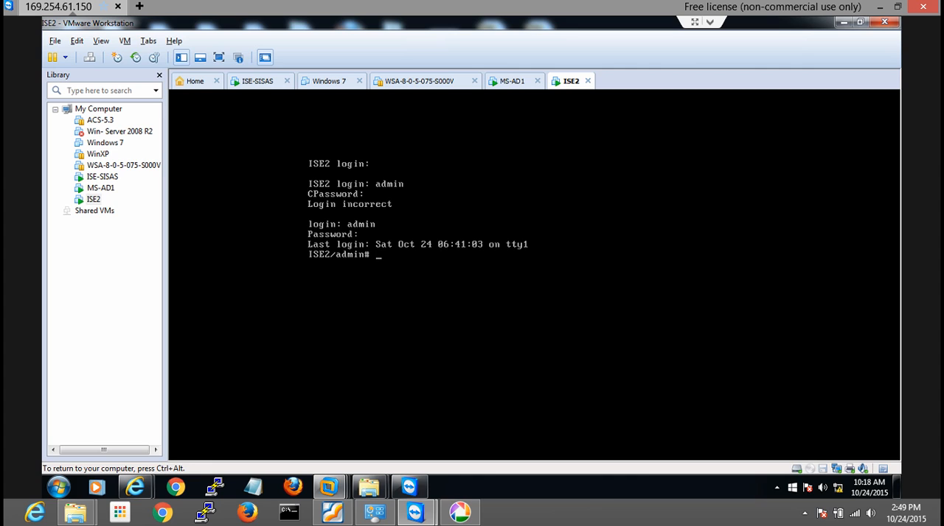
Display the ISE2 running configuration with sh running-config and compare it with the one shown on ISE-SISAS
key("Return")
key("Return")
type("sh running-config")
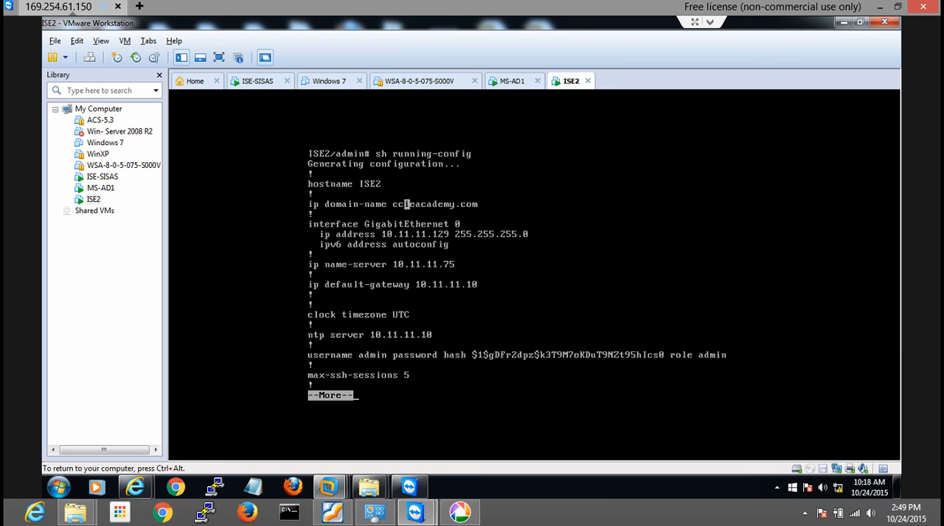
key("ctrl+alt")
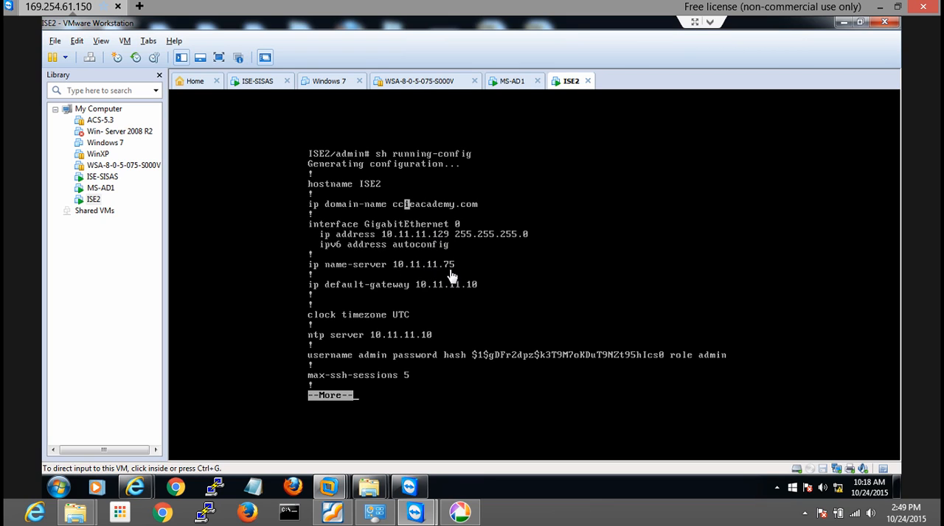
left_click(262, 82)
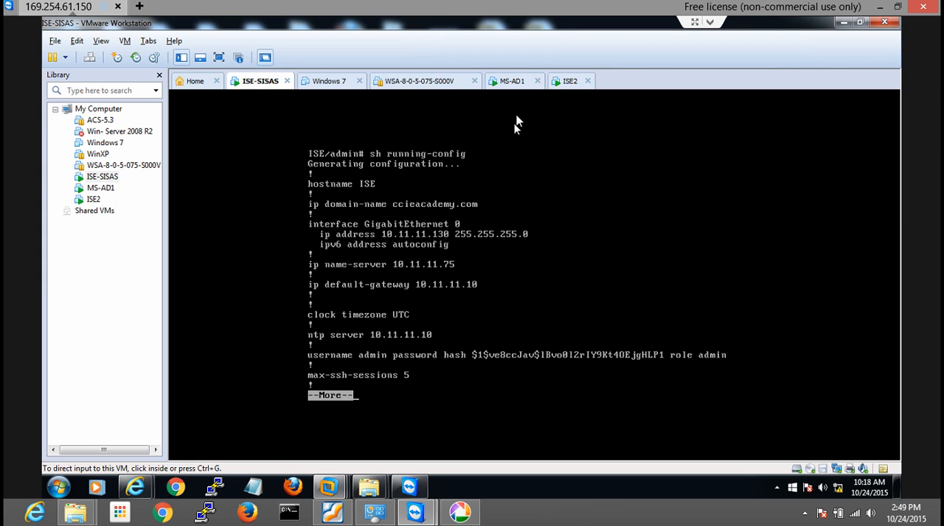
Open the Certification Authority administrative tool on the MS-AD1 virtual machine
left_click(512, 89)
left_click(516, 232)
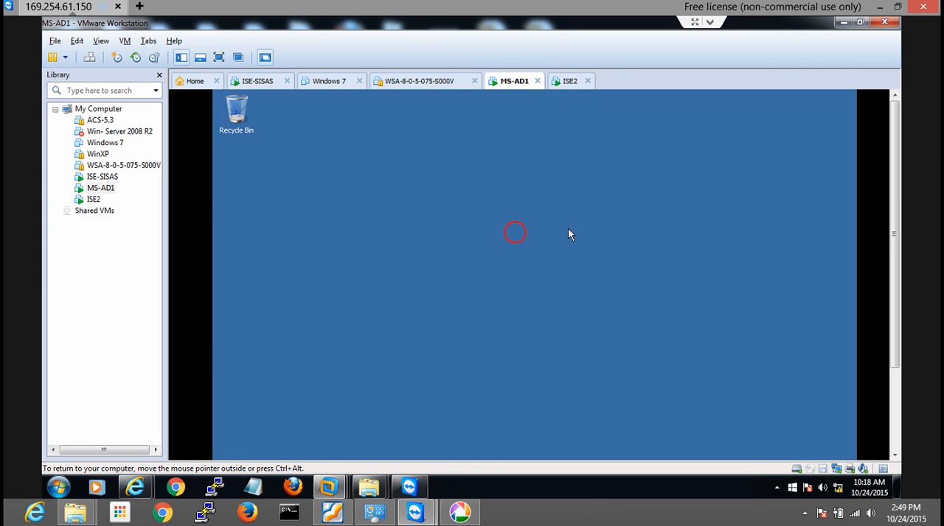
left_click_drag(892, 171, 894, 285)
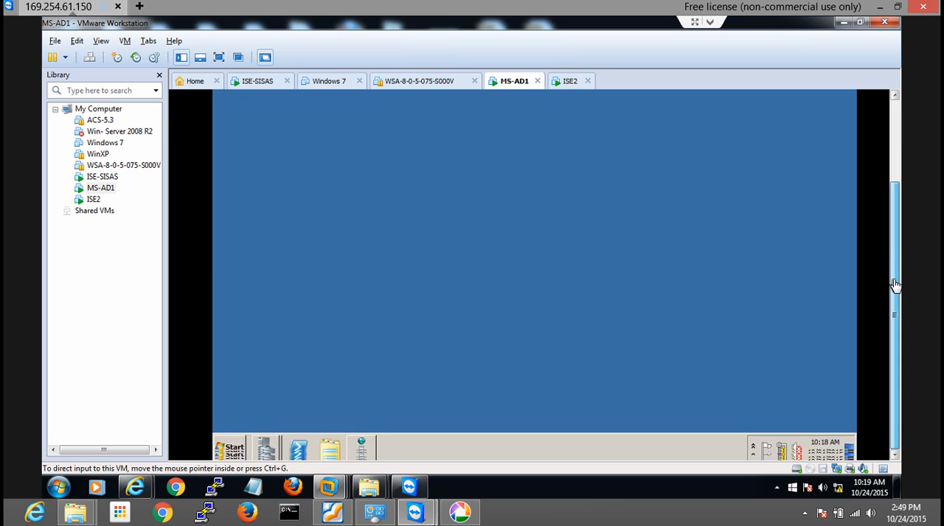
left_click(231, 448)
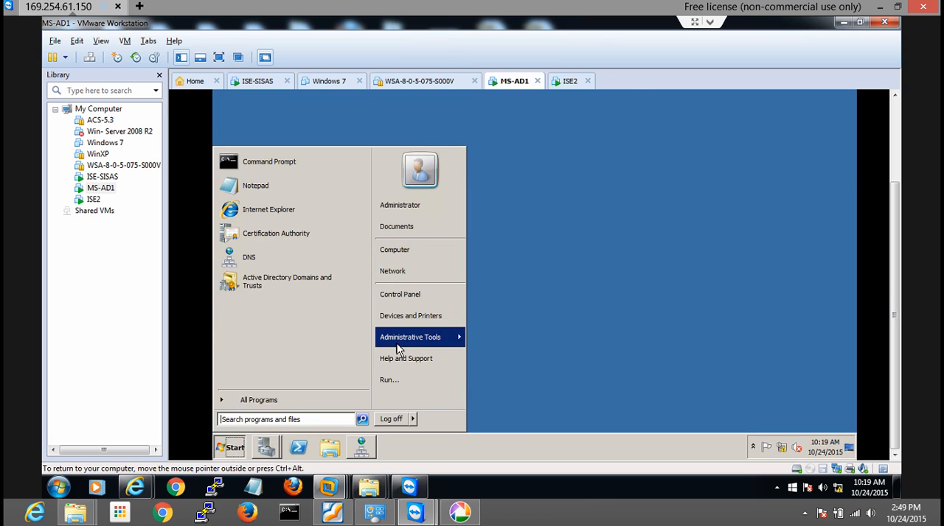
mouse_move(402, 339)
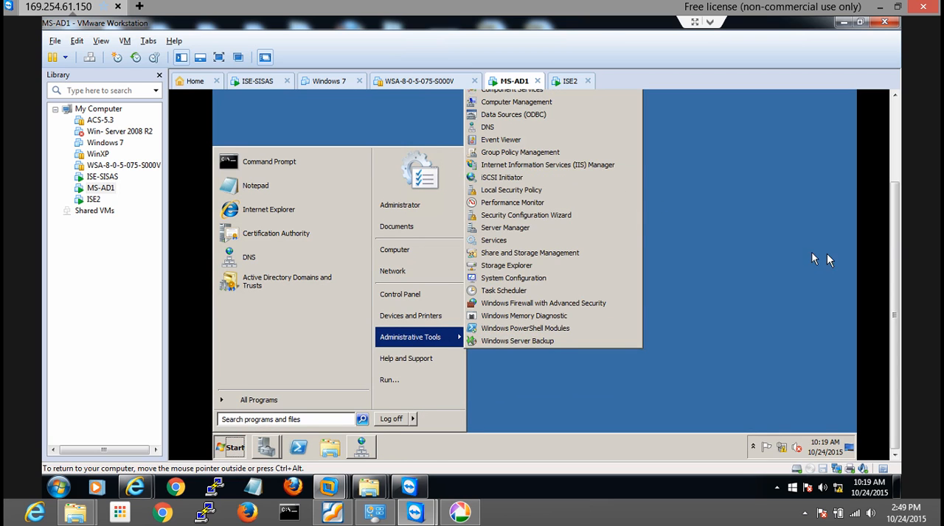
left_click_drag(898, 233, 898, 168)
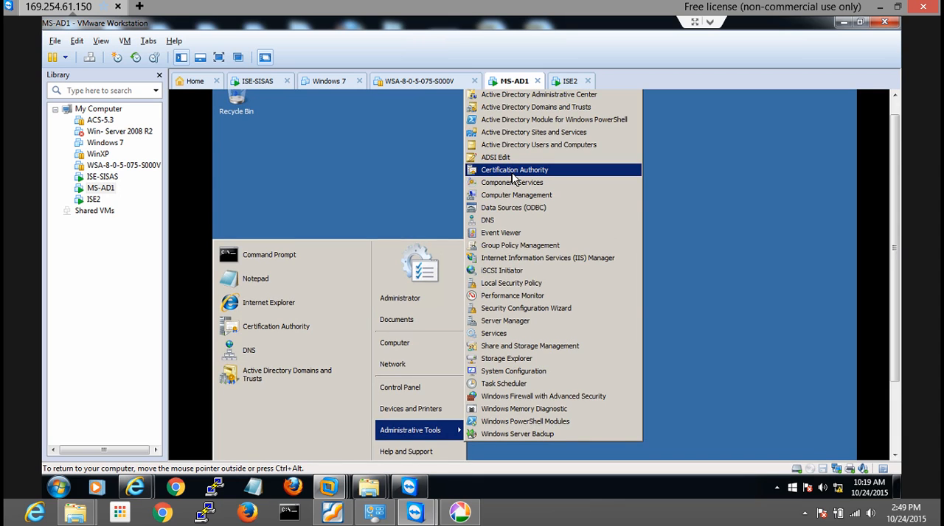
left_click(513, 174)
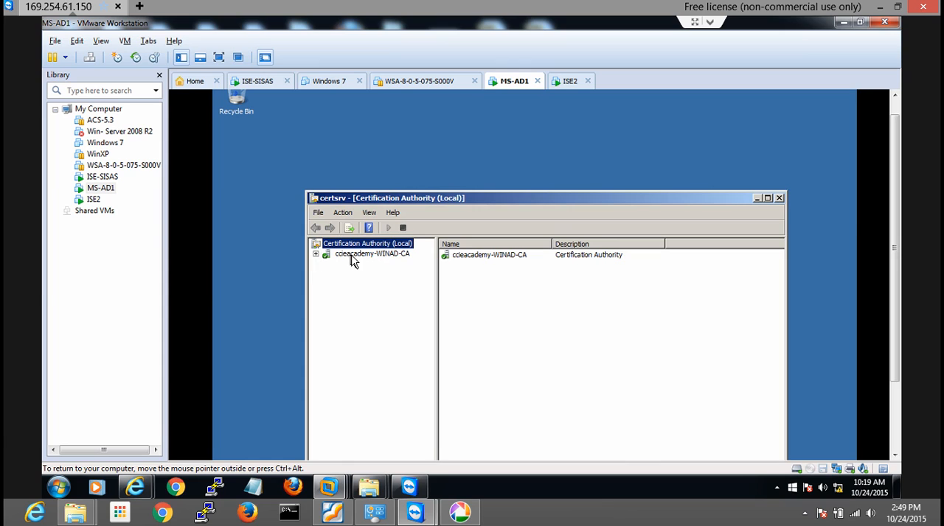
View the Issued Certificates of ccieacademy-WINAD-CA and move the certsrv window up so it is fully visible
left_click(316, 255)
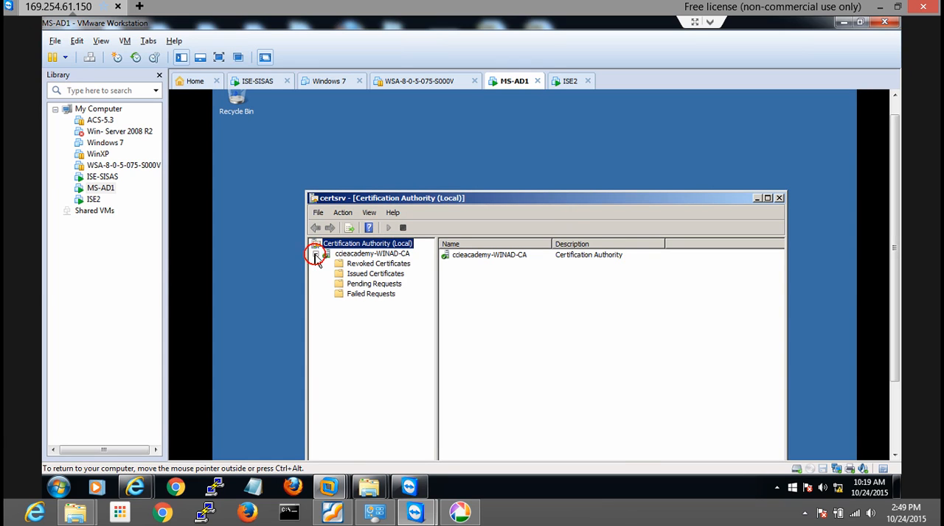
left_click(369, 275)
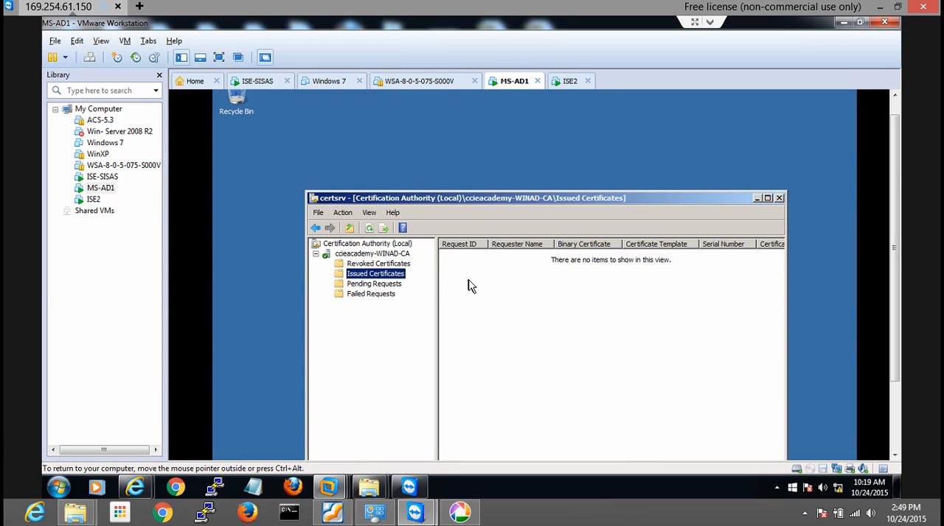
left_click(465, 196)
left_click_drag(452, 157, 439, 130)
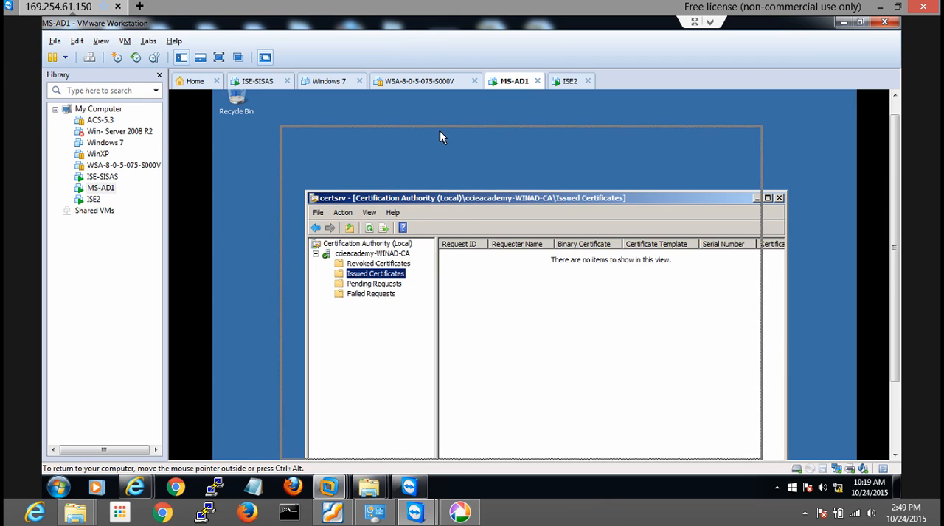
left_click_drag(533, 135, 532, 120)
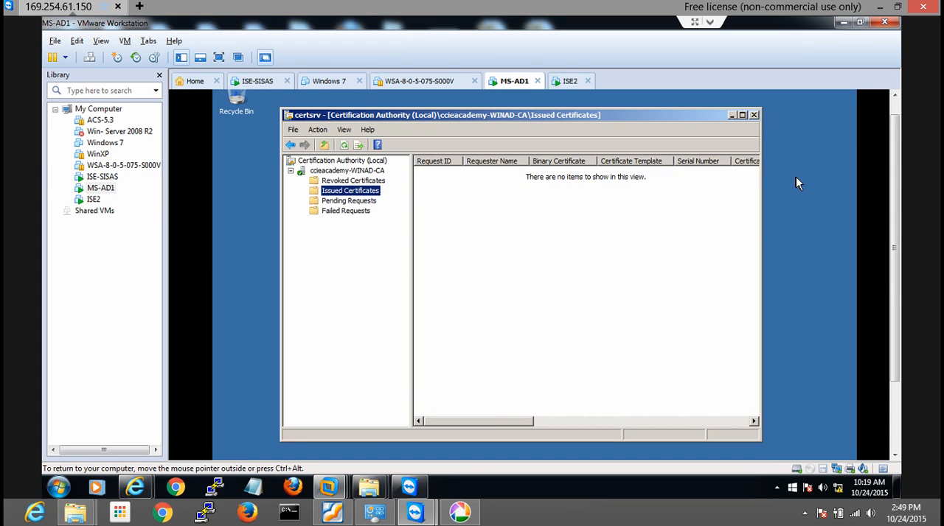
Minimize VMware Workstation, open a Command Prompt on the host and move its window toward the middle of the desktop
left_click(844, 25)
left_click(680, 306)
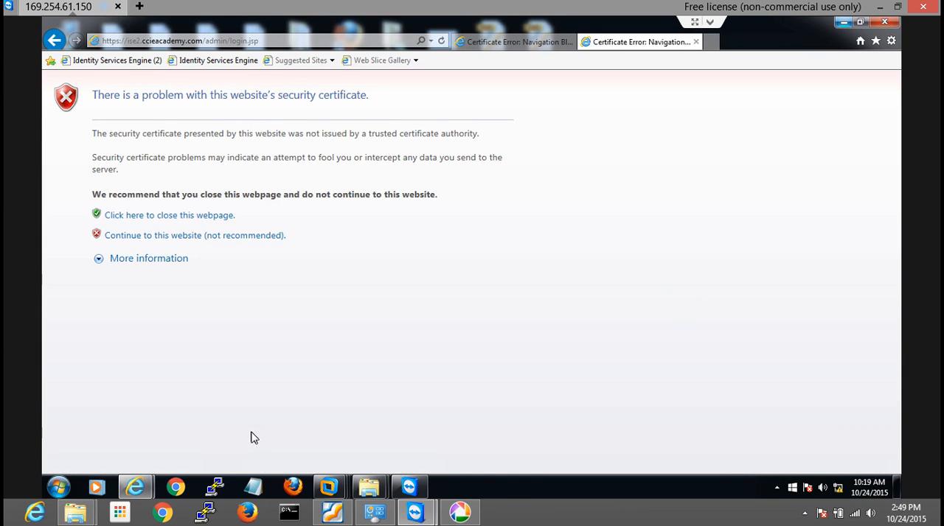
left_click(59, 488)
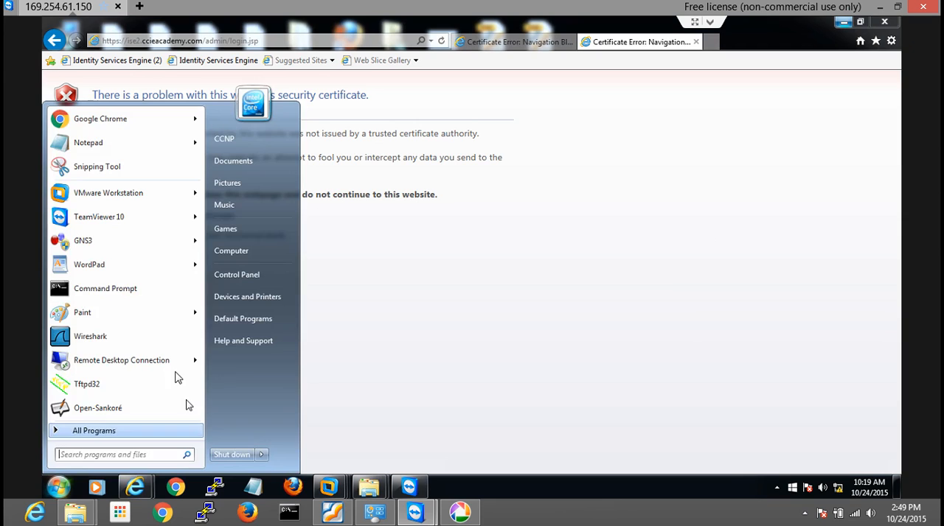
left_click(126, 290)
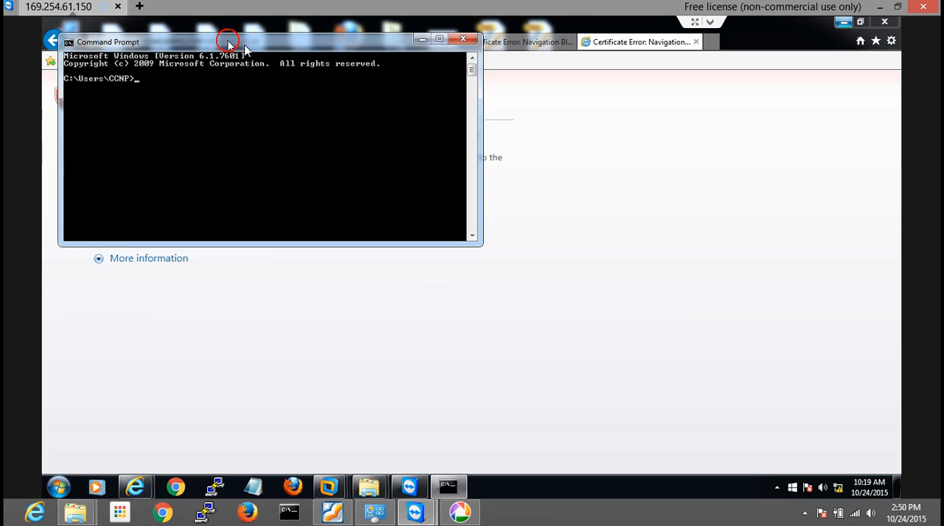
left_click_drag(236, 44, 479, 155)
left_click(404, 200)
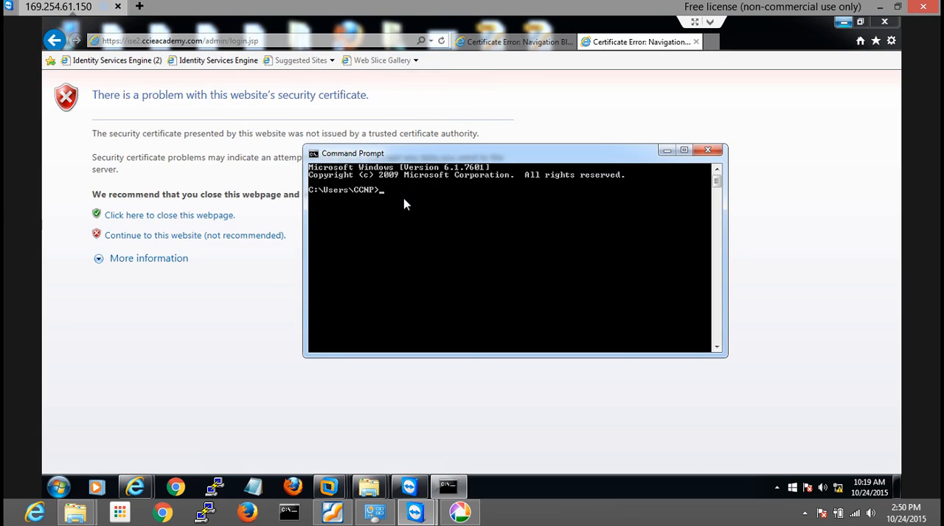
Ping ise.ccieacademy.com to check its name resolution and reachability, and stop the ping early
type("ping ise.ccieacademy.com")
key("Return")
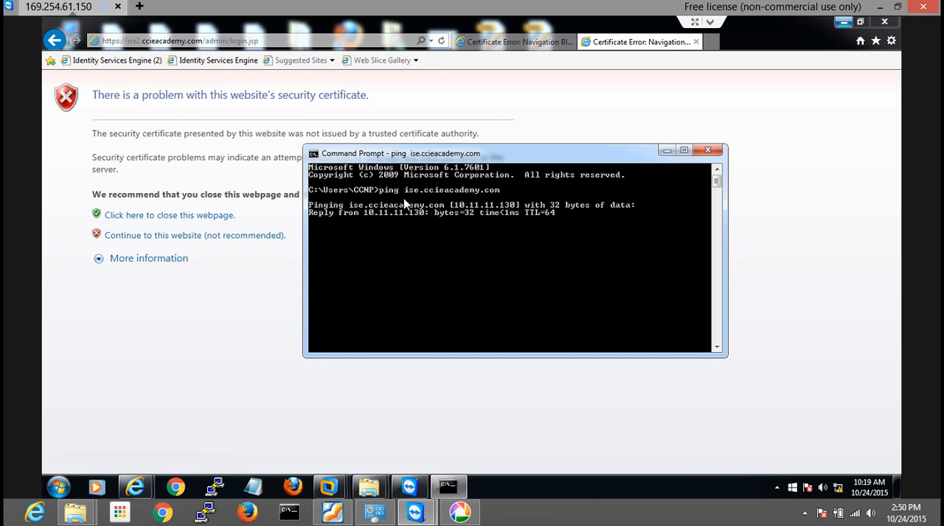
key("ctrl+c")
key("Return")
Reuse the previous ping command with the host name changed to ise2.ccieacademy.com to test the second ISE node
key("Up")
key("Left")
key("Left")
key("Left")
key("Left")
key("Left")
key("Left")
key("Left")
key("Left")
key("Left")
key("Left")
key("Left")
key("Left")
key("Left")
key("Left")
key("Left")
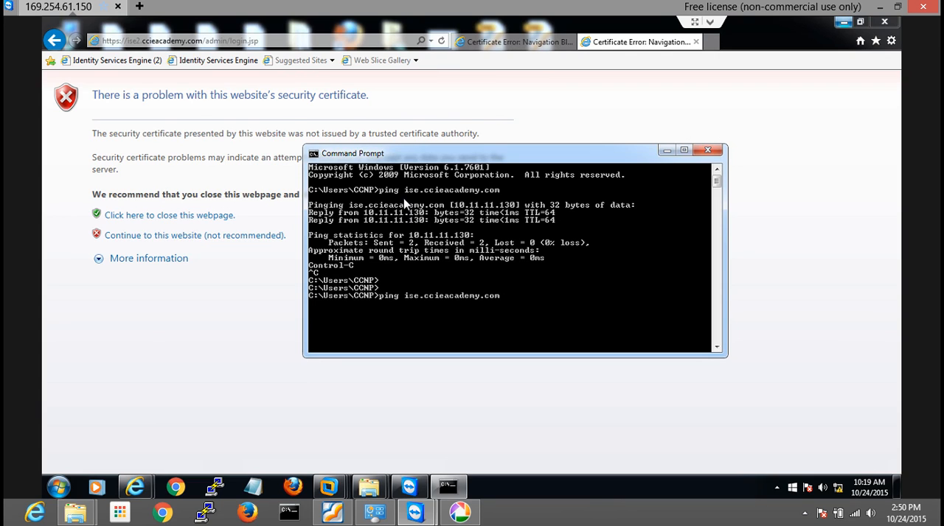
type("2")
key("Return")
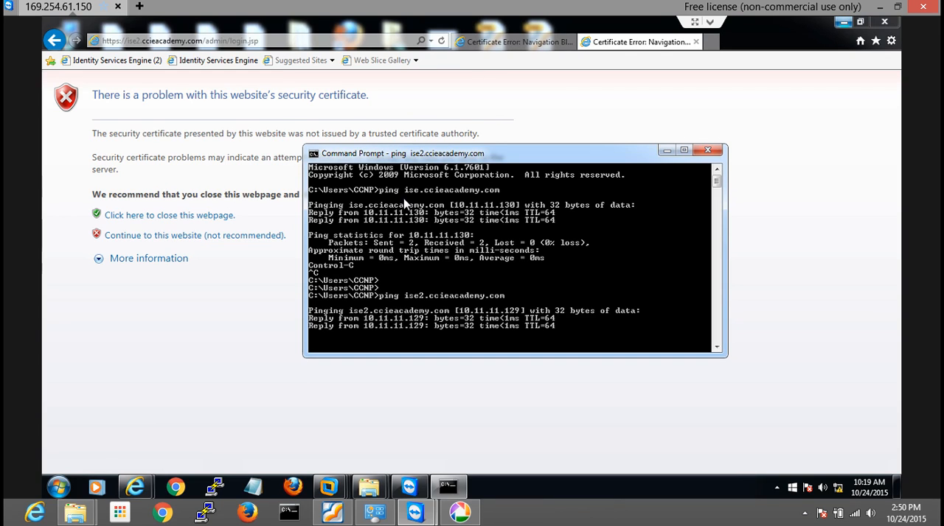
key("Return")
key("Return")
key("Return")
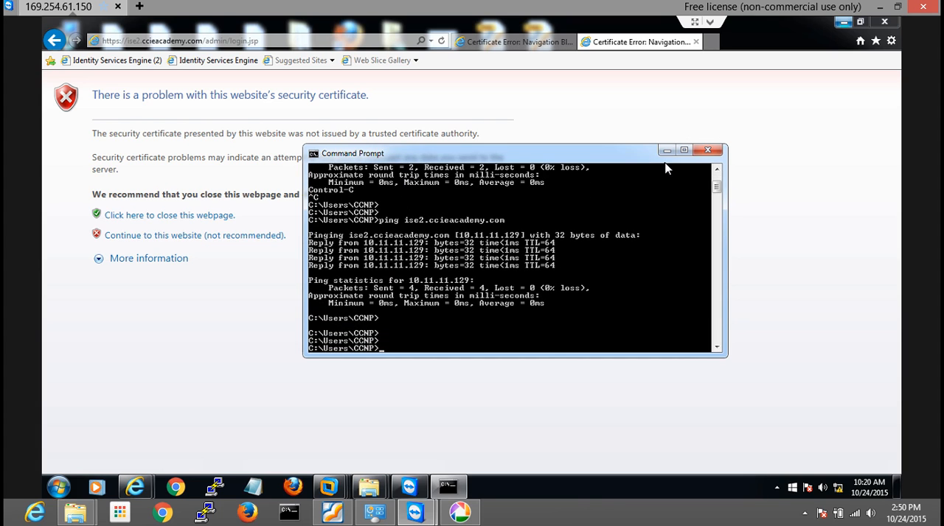
Dismiss the Command Prompt window and continue past the certificate warnings for ise.ccieacademy.com and ise2.ccieacademy.com
left_click(707, 149)
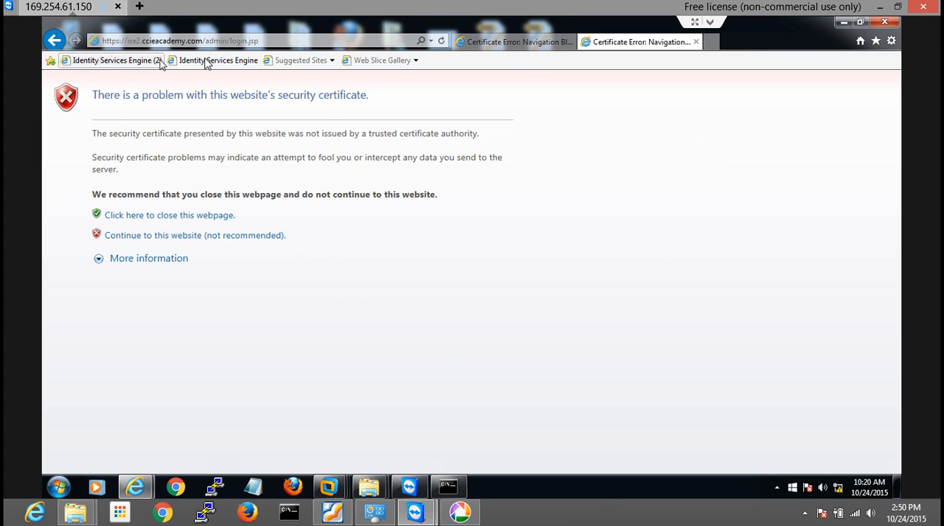
left_click(463, 44)
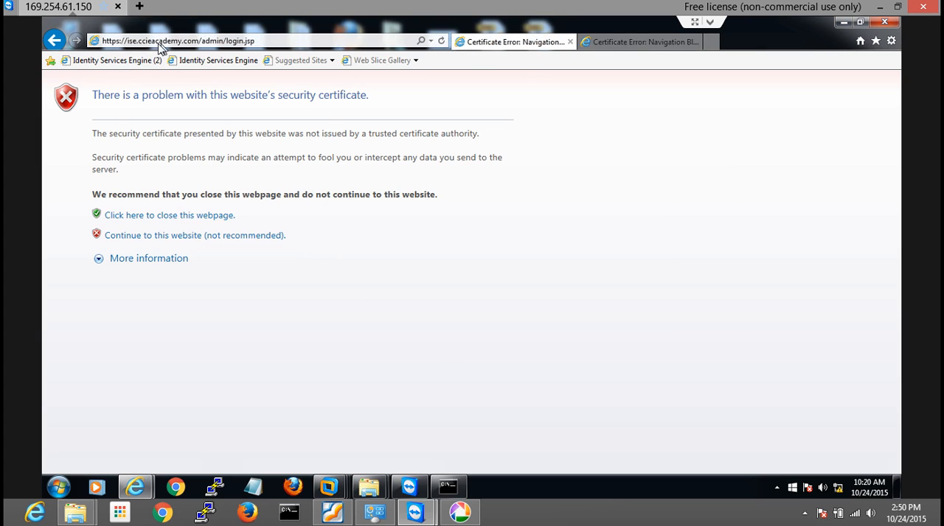
left_click(181, 237)
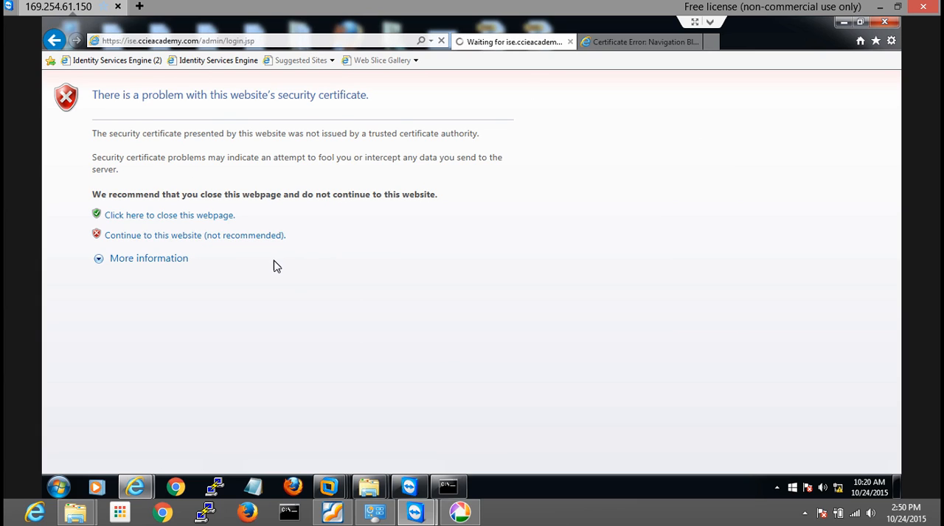
left_click(611, 42)
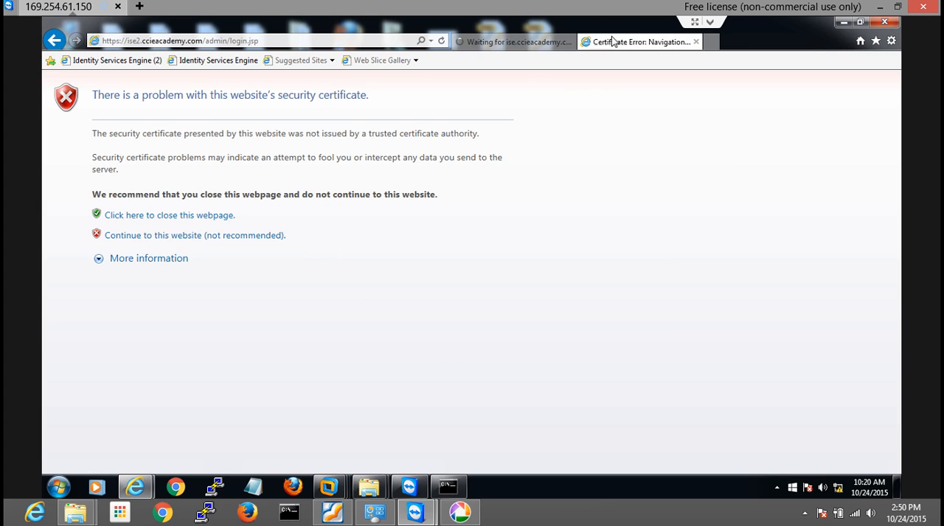
left_click(252, 237)
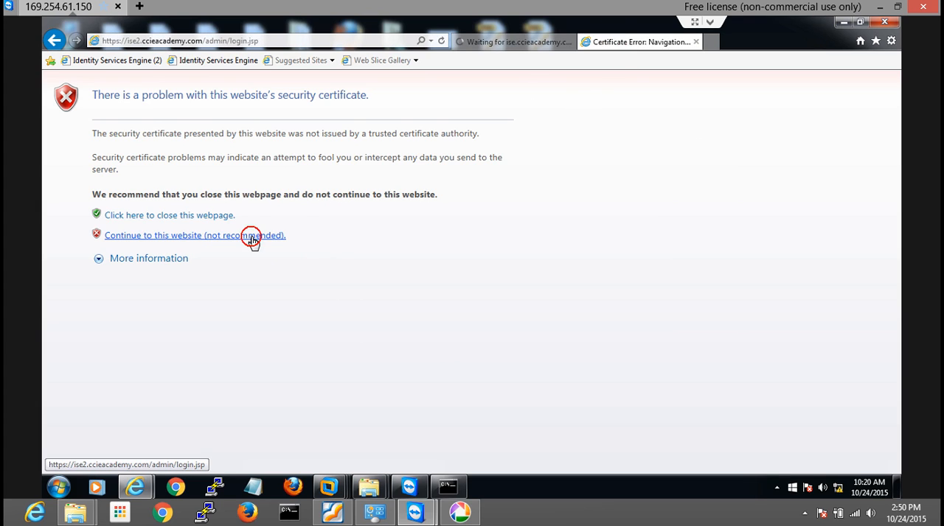
Return to the ise.ccieacademy.com login page and log in as admin with the account password
left_click(520, 38)
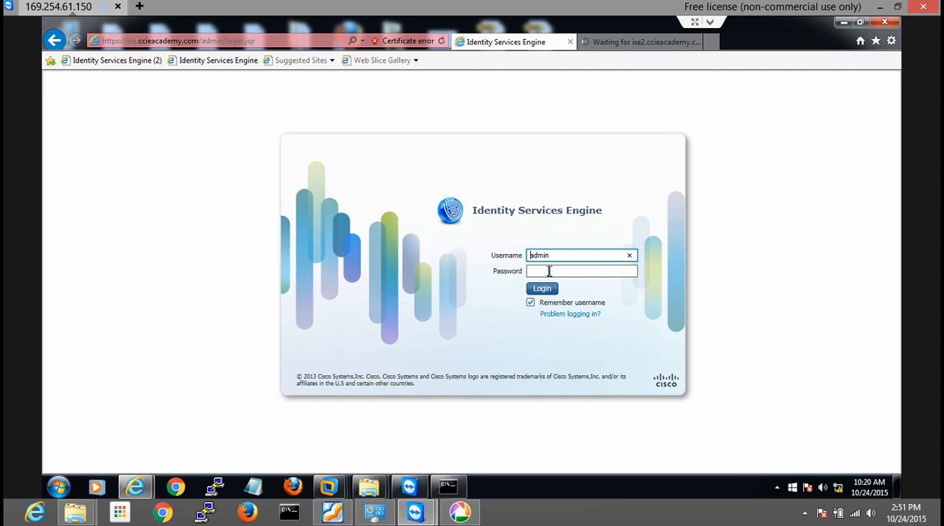
left_click(549, 271)
type("****")
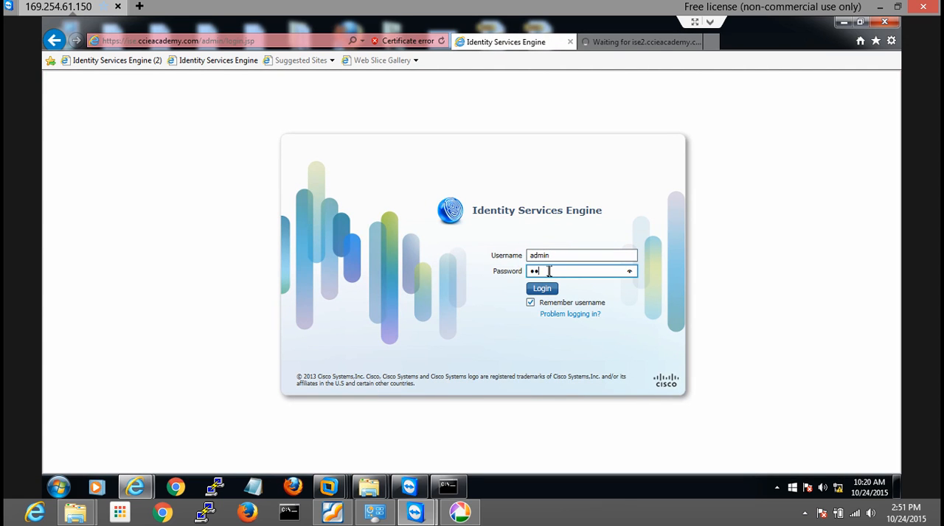
type("****")
key("Return")
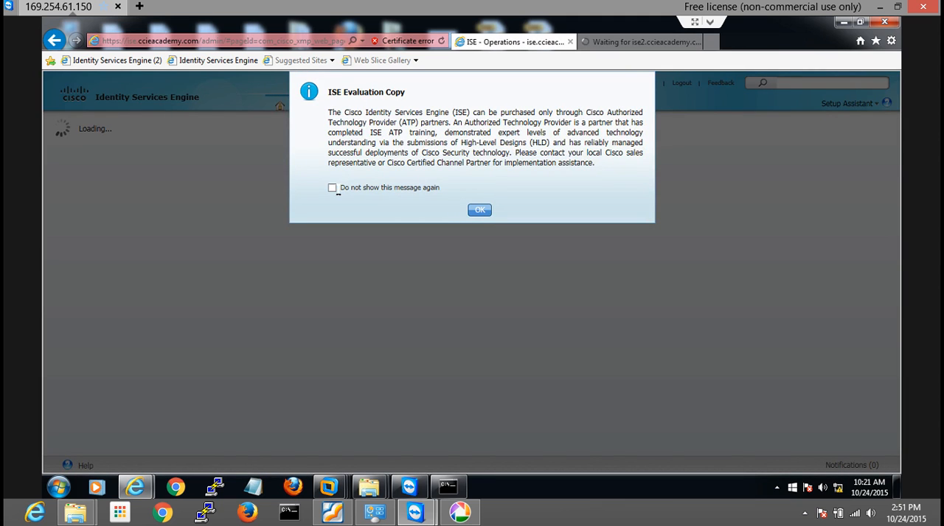
Dismiss the evaluation notice and decline the Setup Assistant, suppressing both prompts in future, and show the ISE node's server information
left_click(332, 188)
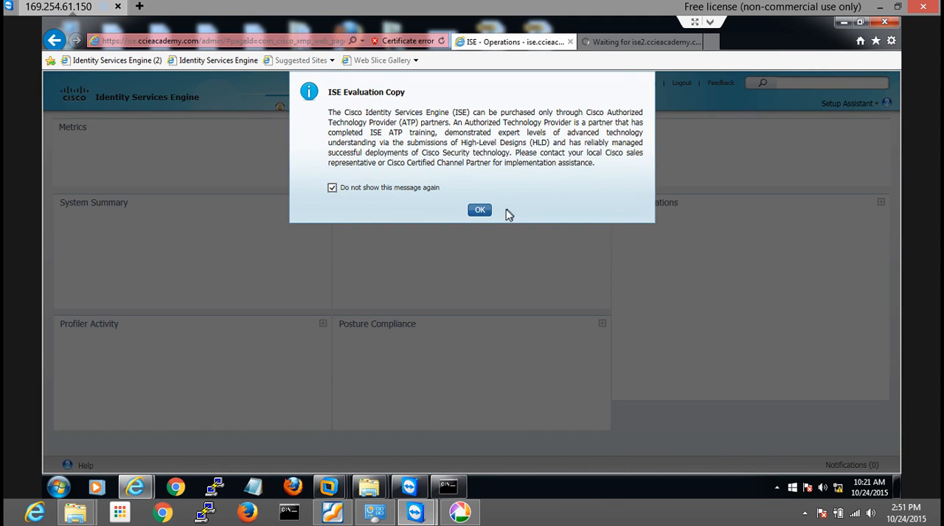
left_click(475, 210)
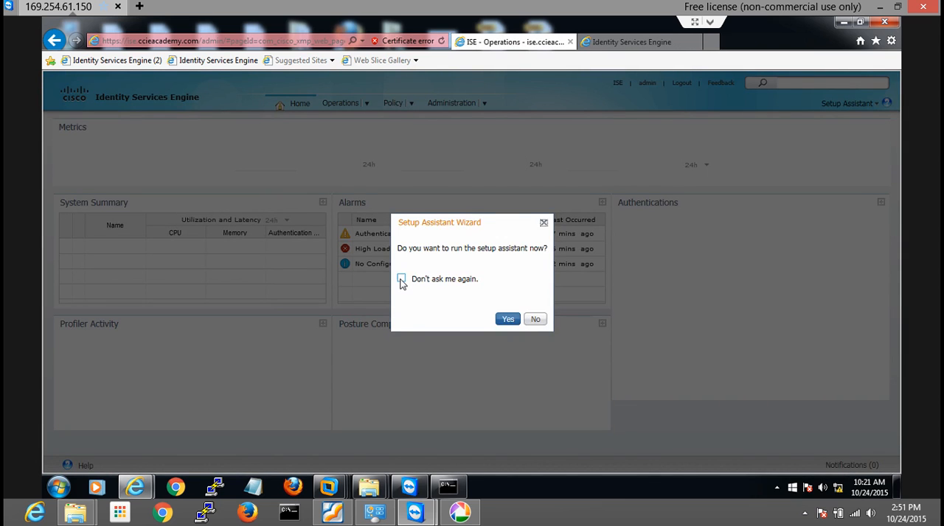
left_click(401, 278)
left_click(535, 320)
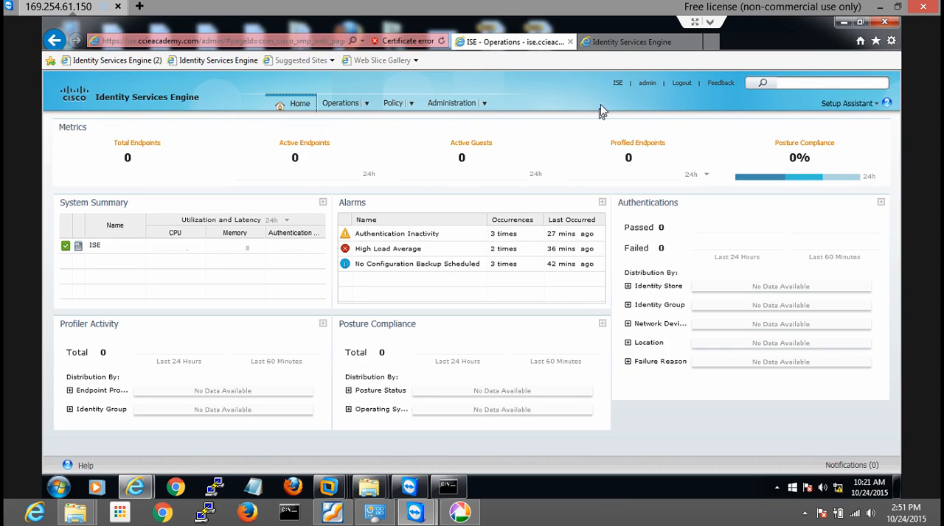
left_click(617, 84)
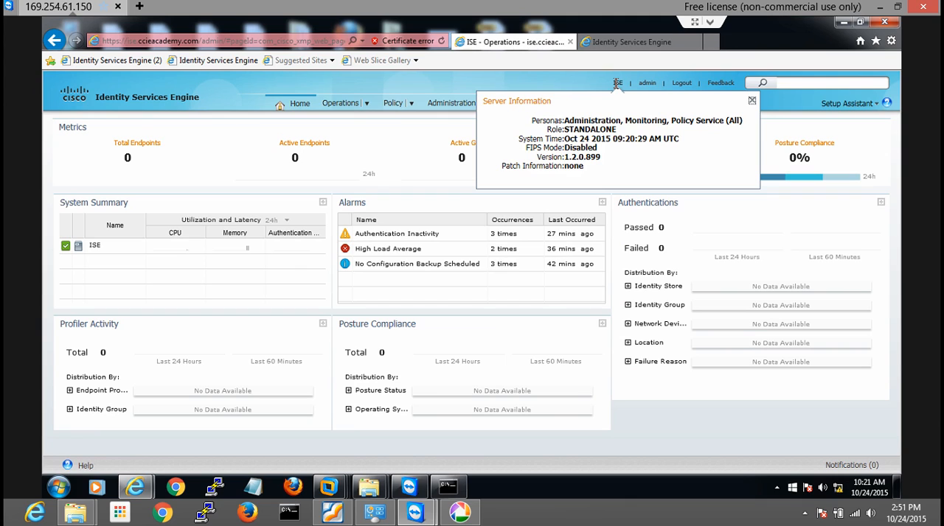
Log in to ise2.ccieacademy.com as admin with the account password and view the ISE2 node's server information
left_click(603, 42)
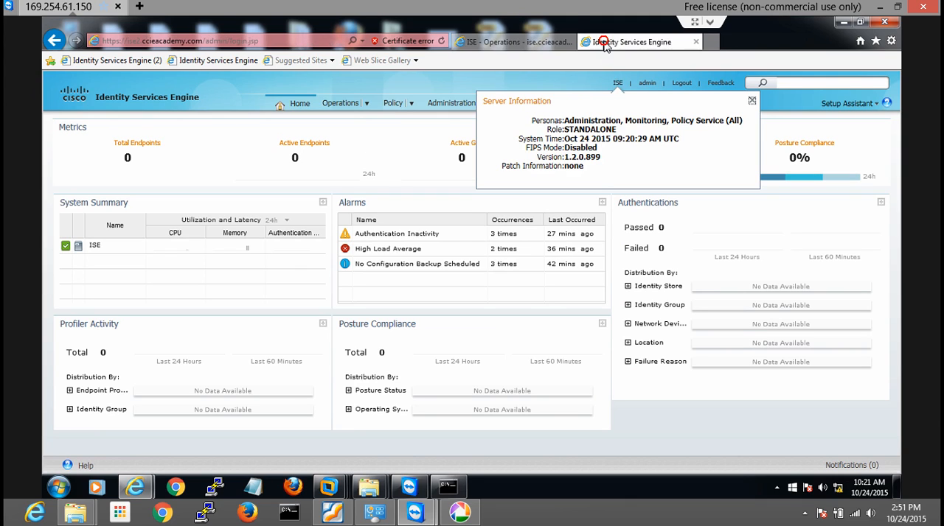
left_click(555, 270)
type("*********")
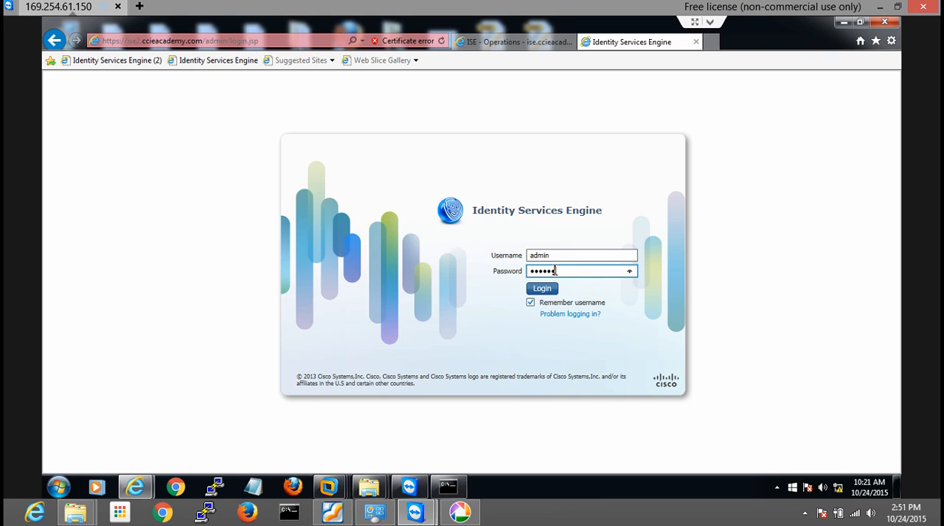
key("Return")
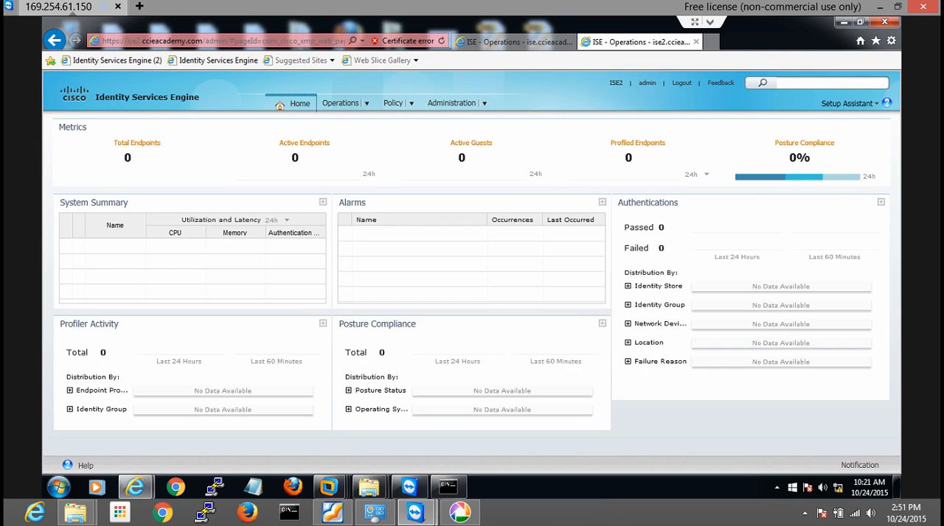
mouse_move(617, 85)
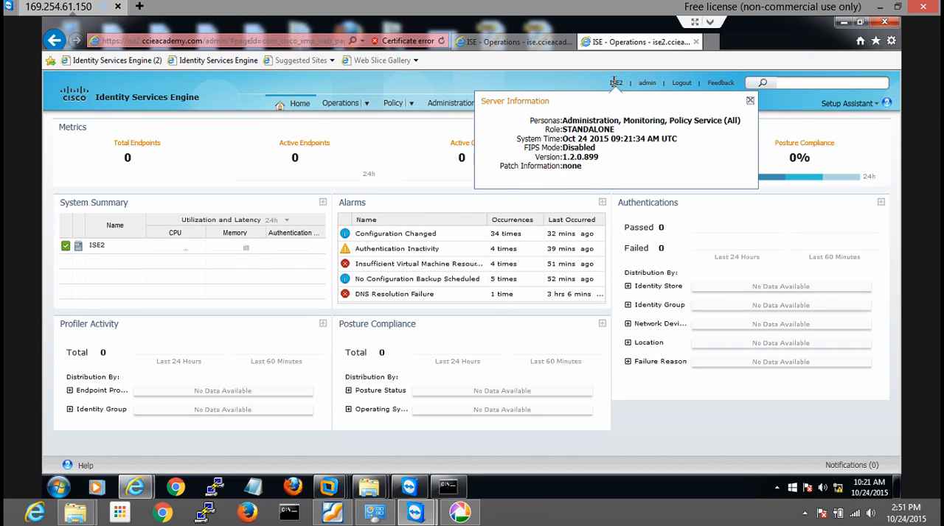
Return to the ISE node, open its system Deployment page and acknowledge the standalone mode notice
left_click(510, 43)
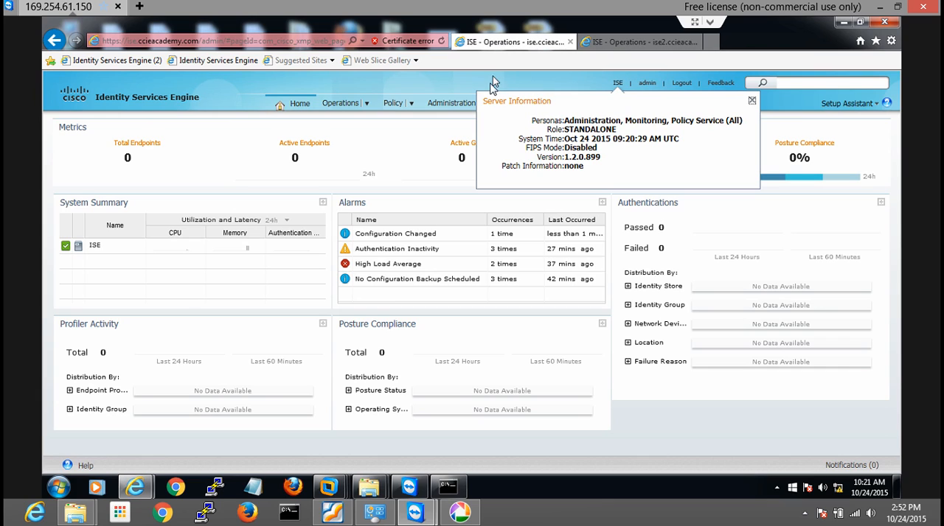
left_click(388, 84)
mouse_move(452, 107)
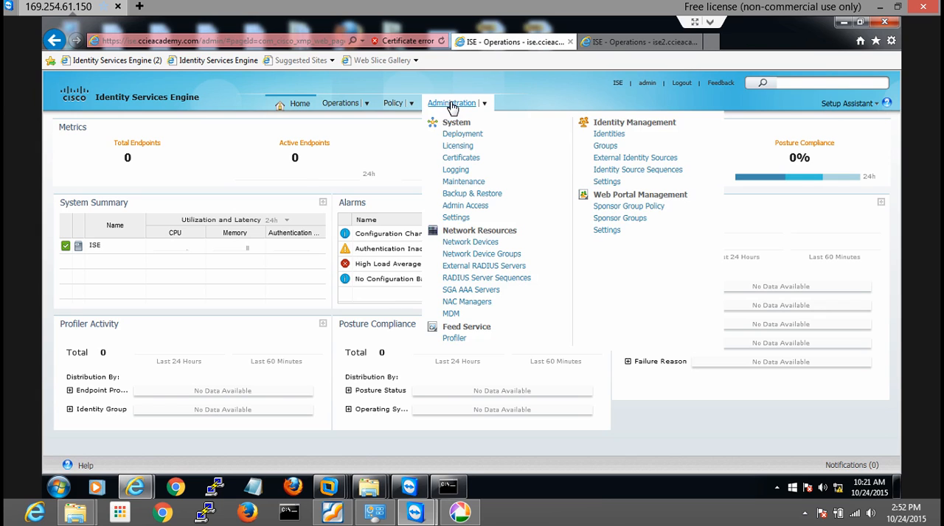
left_click(456, 135)
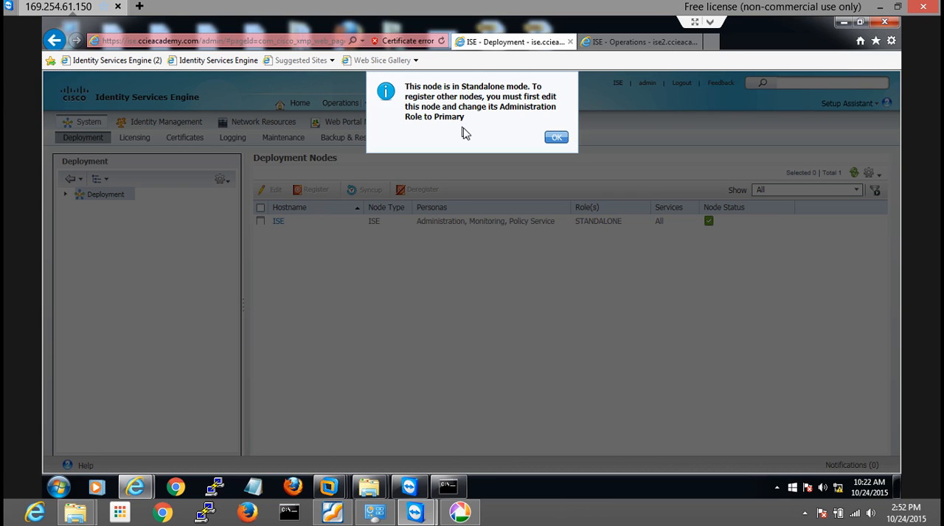
left_click(554, 139)
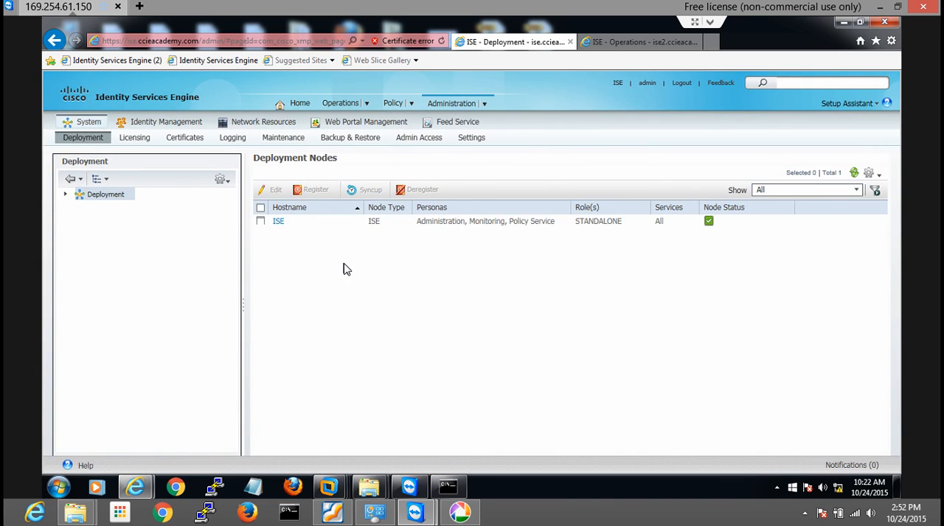
Edit the ISE deployment node, make its Administration role primary and save the change
left_click(261, 222)
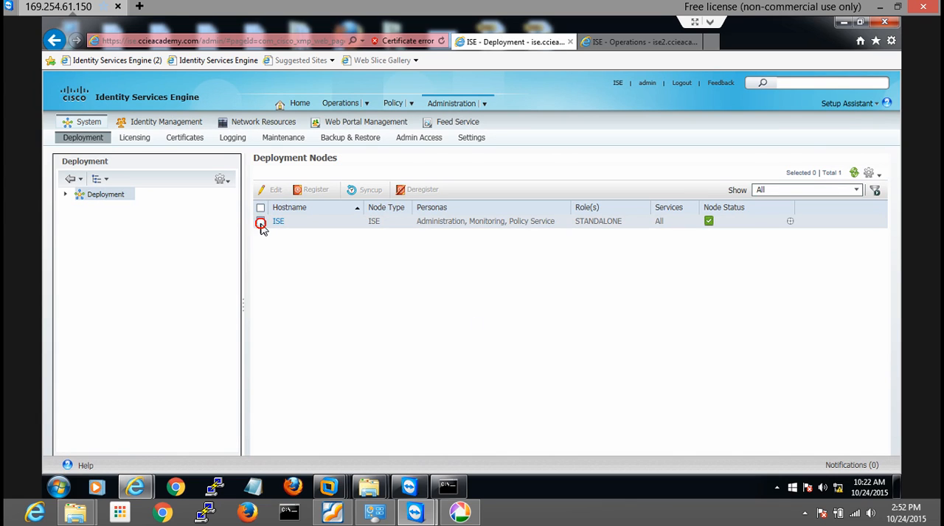
left_click(270, 192)
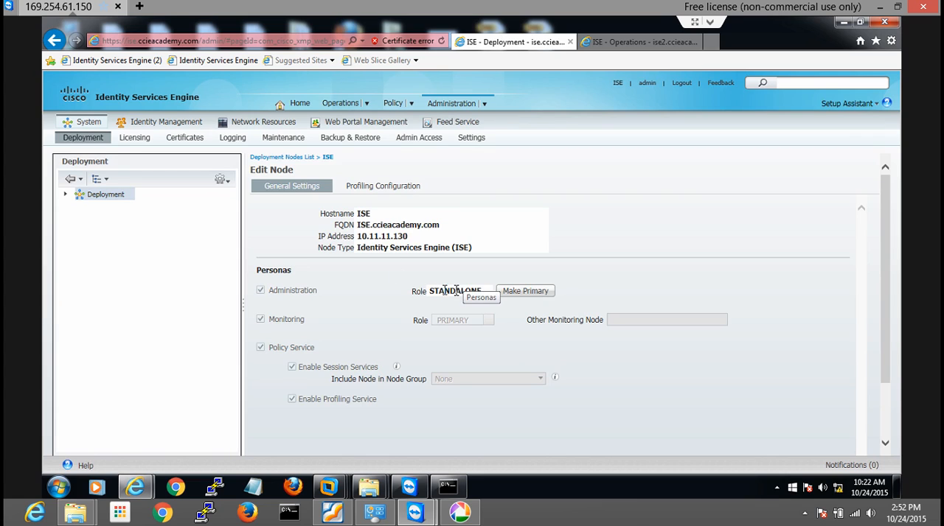
left_click(522, 294)
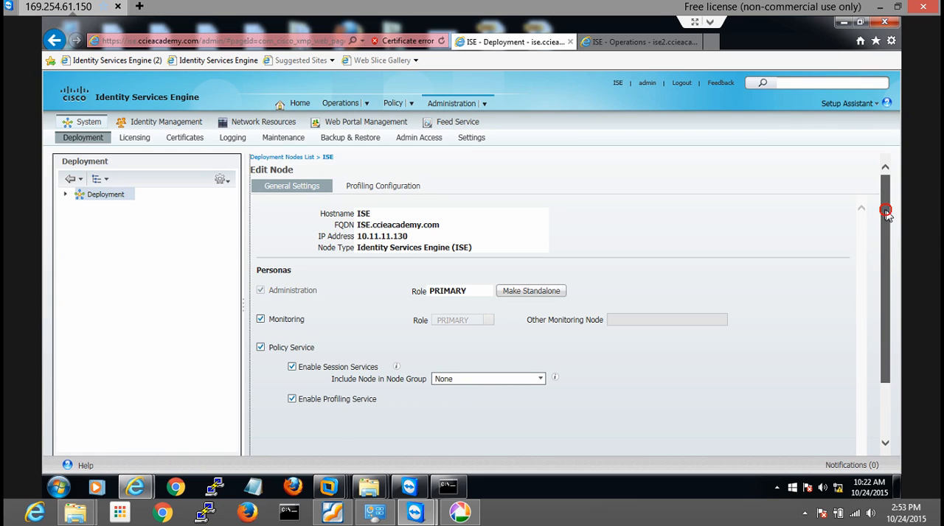
left_click_drag(884, 206, 887, 271)
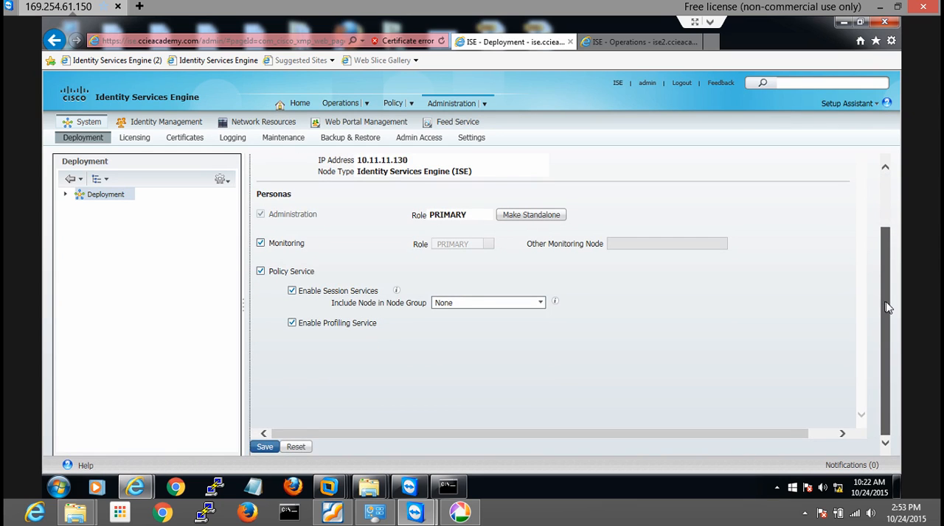
left_click(267, 448)
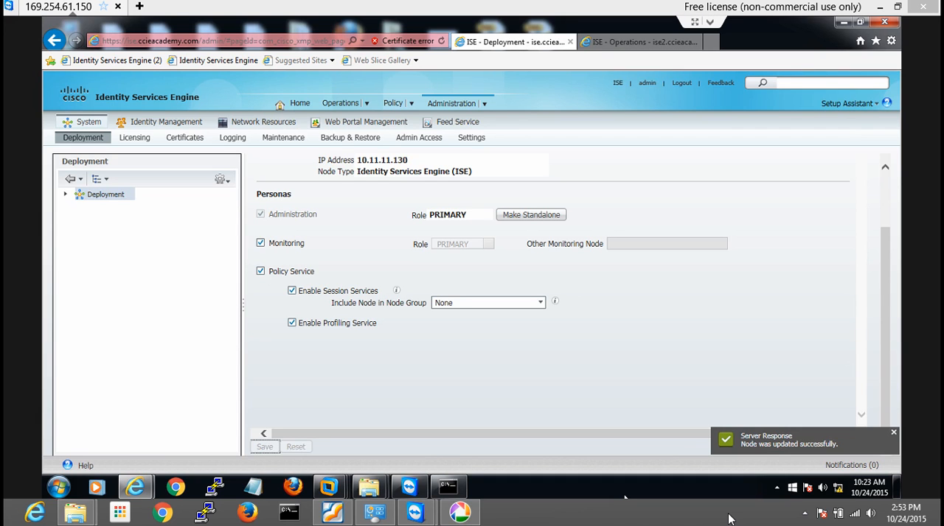
left_click(796, 514)
left_click(805, 512)
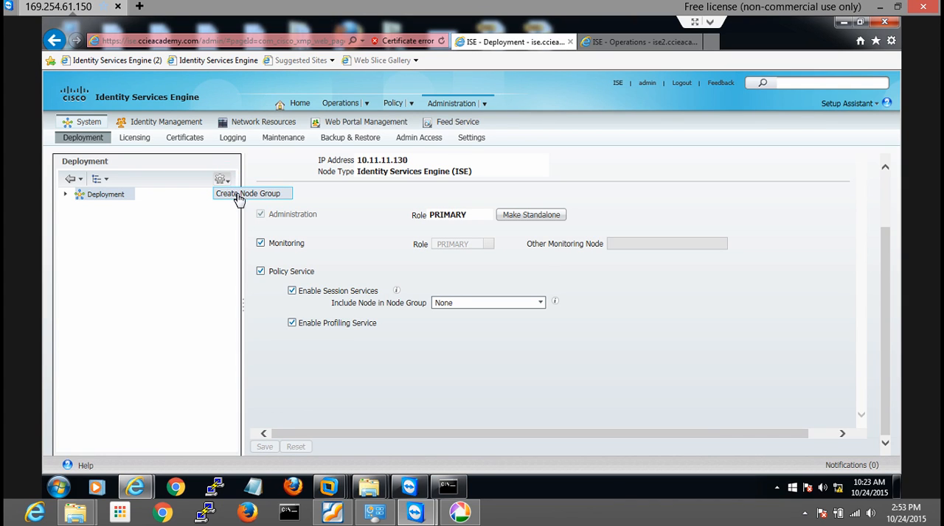
Start a new deployment node group named PSN1 with the description "PSN Group1"
left_click(237, 196)
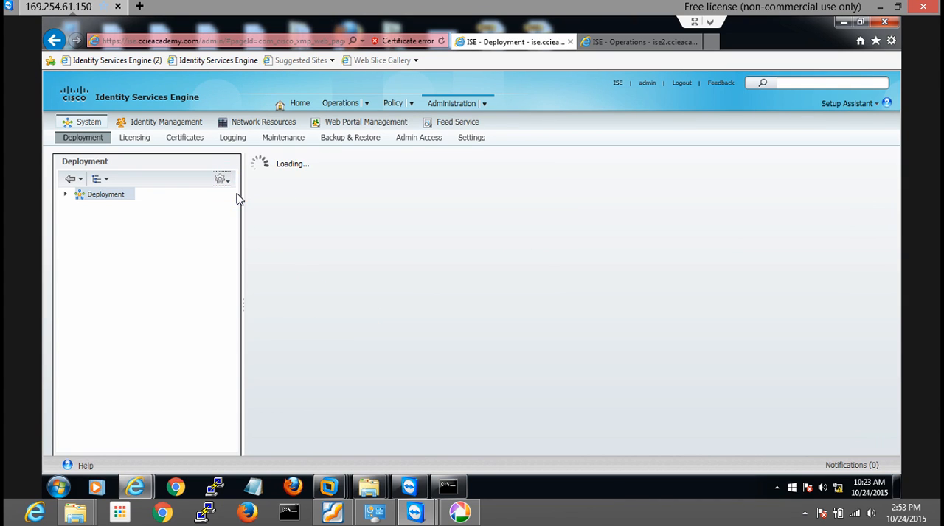
left_click(364, 202)
type("PSN1")
key("Tab")
type("PSN Gtoup")
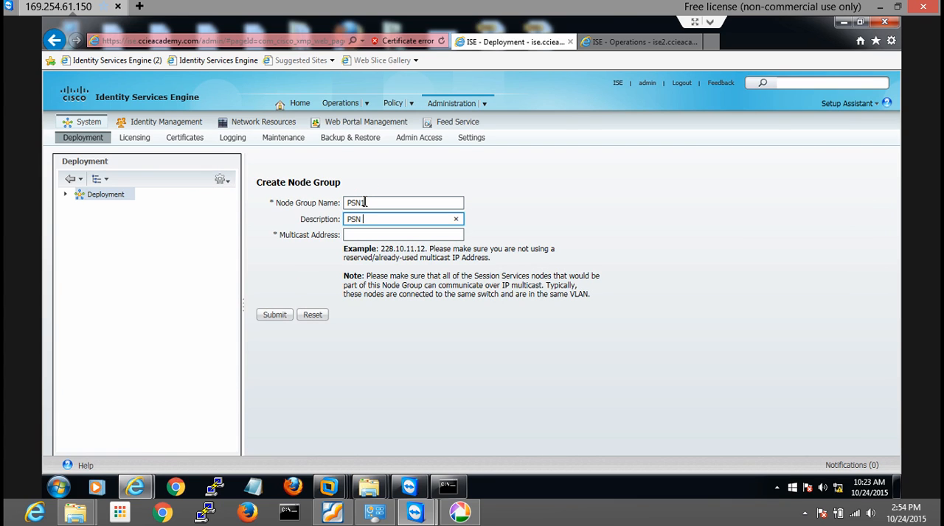
key("BackSpace")
key("BackSpace")
key("BackSpace")
key("BackSpace")
type("roup1")
key("Tab")
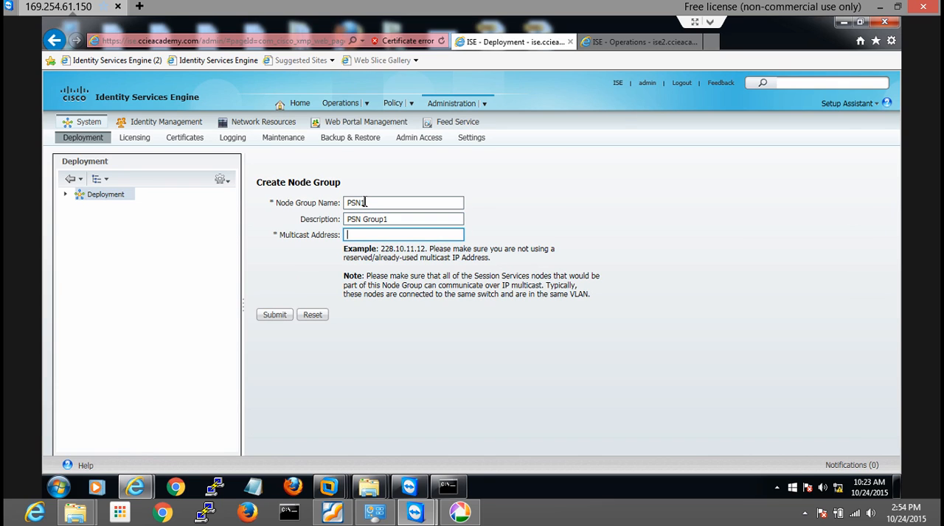
Try to submit the PSN1 node group with the multicast address 223.4.5.6
type("223.4.5.6")
left_click(274, 315)
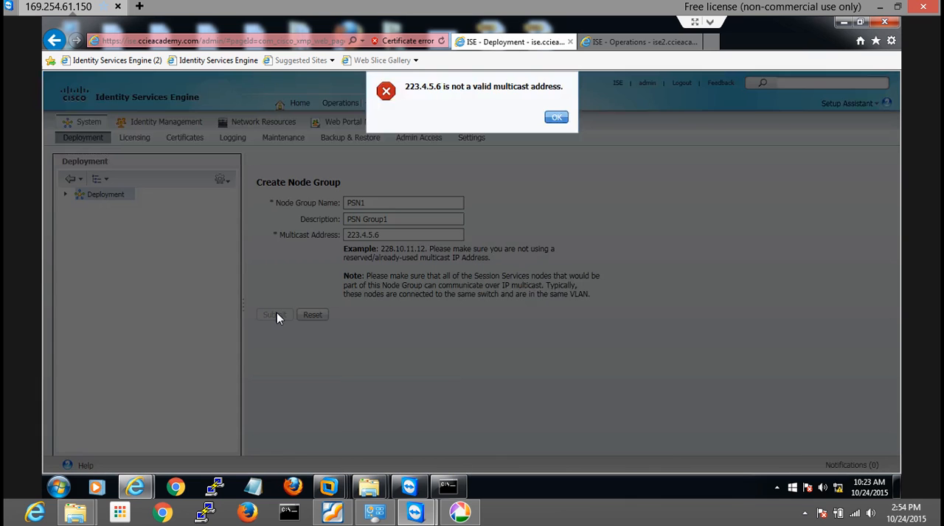
left_click(556, 117)
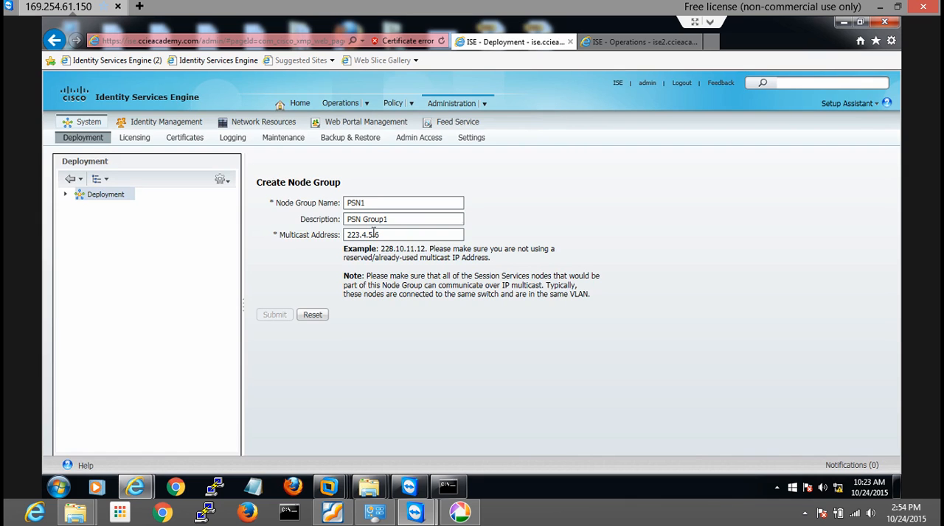
Correct the first octet of the multicast address and submit the PSN1 node group
left_click(359, 236)
key("BackSpace")
type("3")
left_click(282, 311)
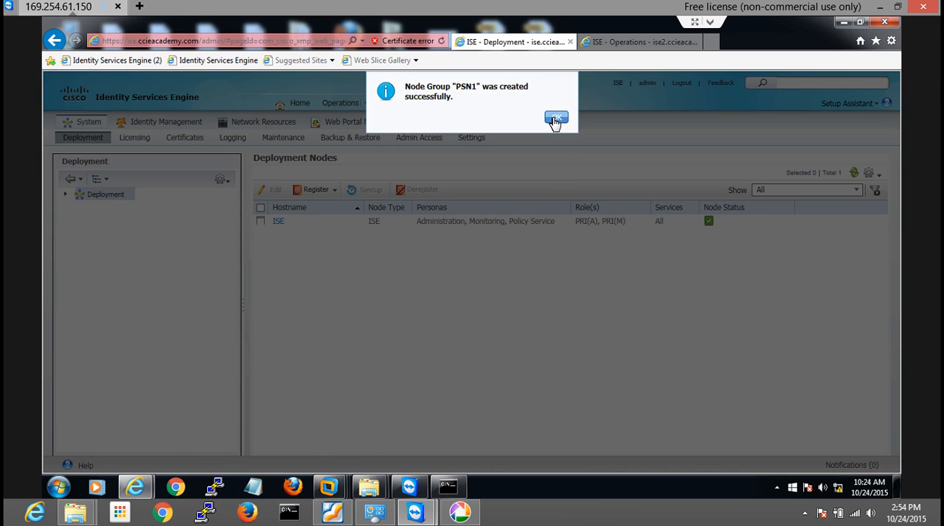
left_click(556, 122)
left_click(66, 196)
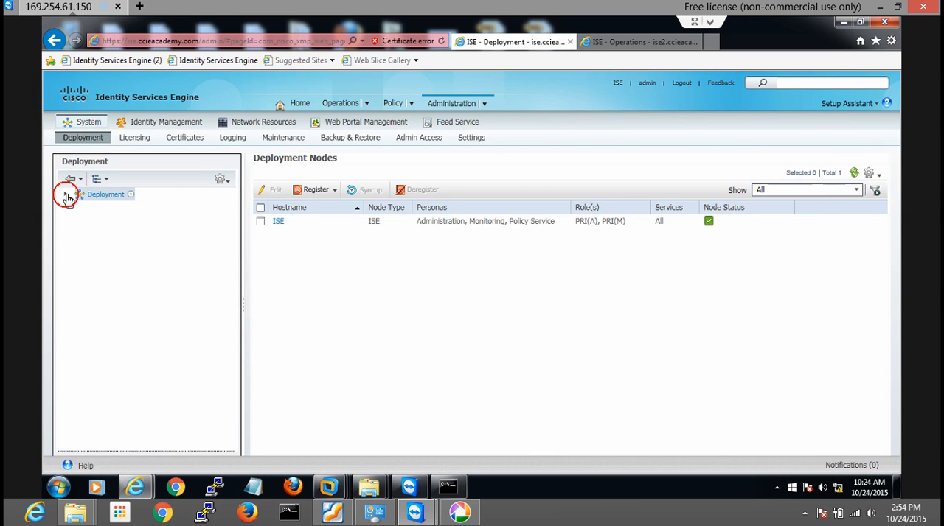
left_click(65, 194)
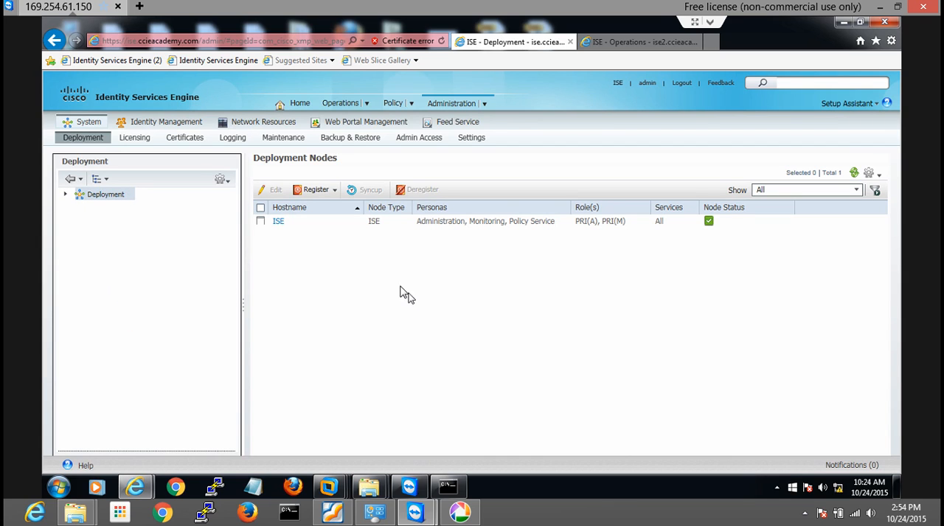
left_click(449, 104)
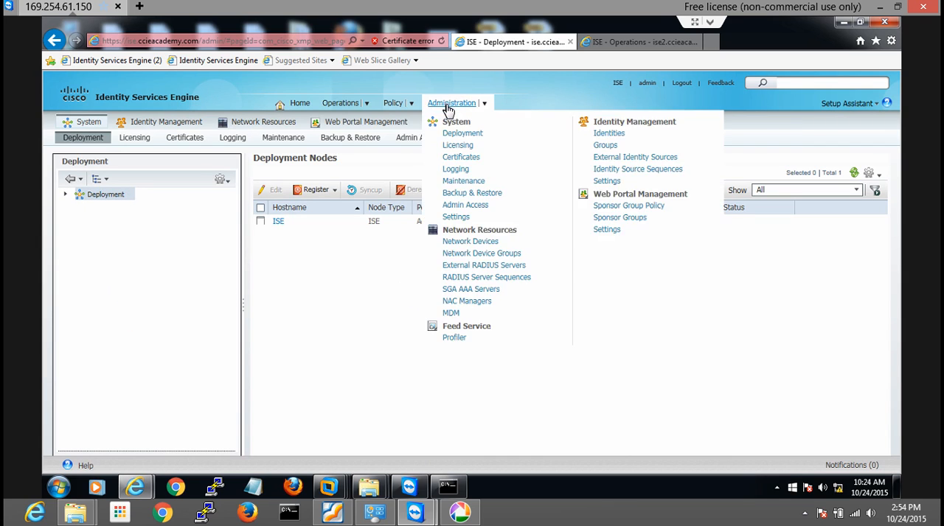
left_click(178, 268)
Start a certificate signing request from the local certificates, with the subject common name ise.ccieacademy.com
left_click(186, 142)
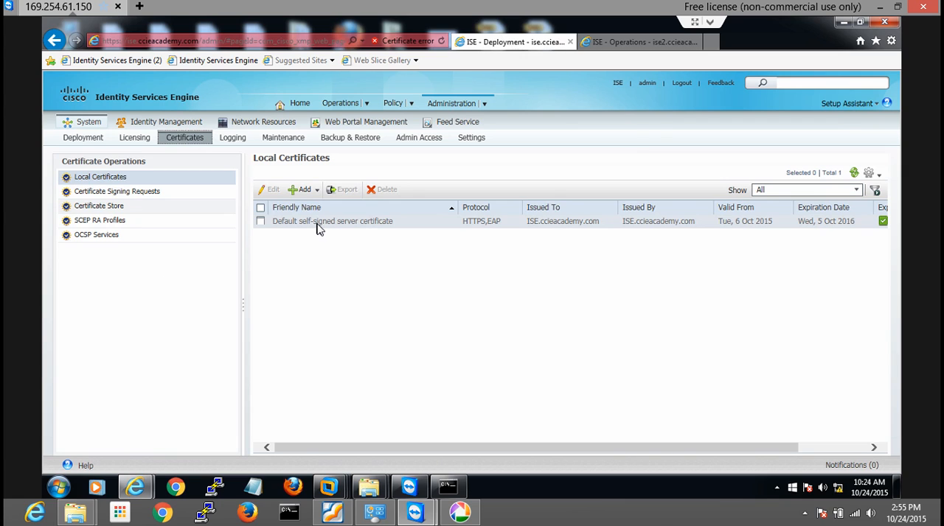
left_click(315, 190)
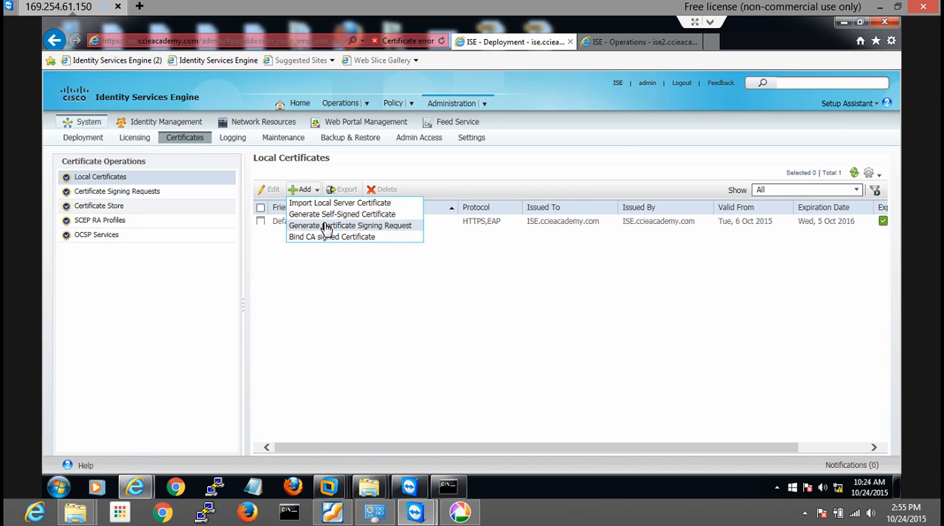
left_click(325, 225)
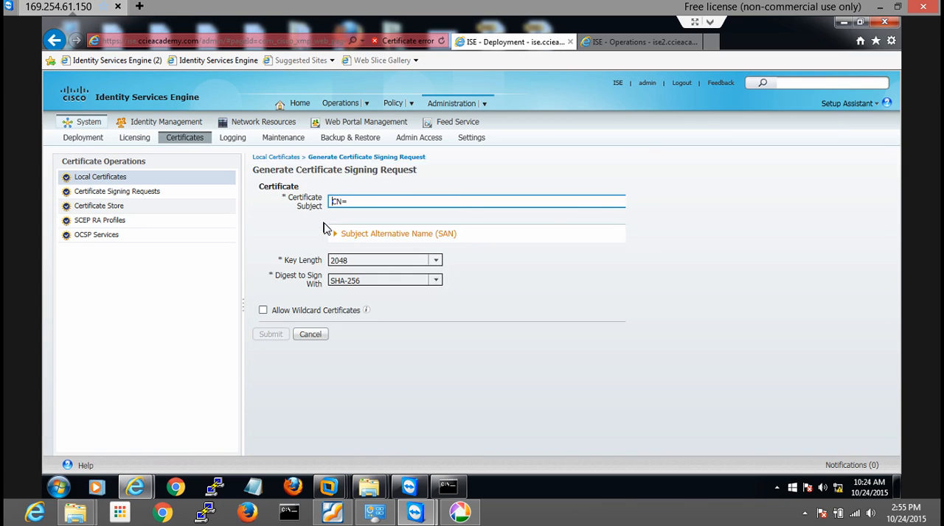
left_click(369, 198)
type("ise.ccieacademy.com, OU=")
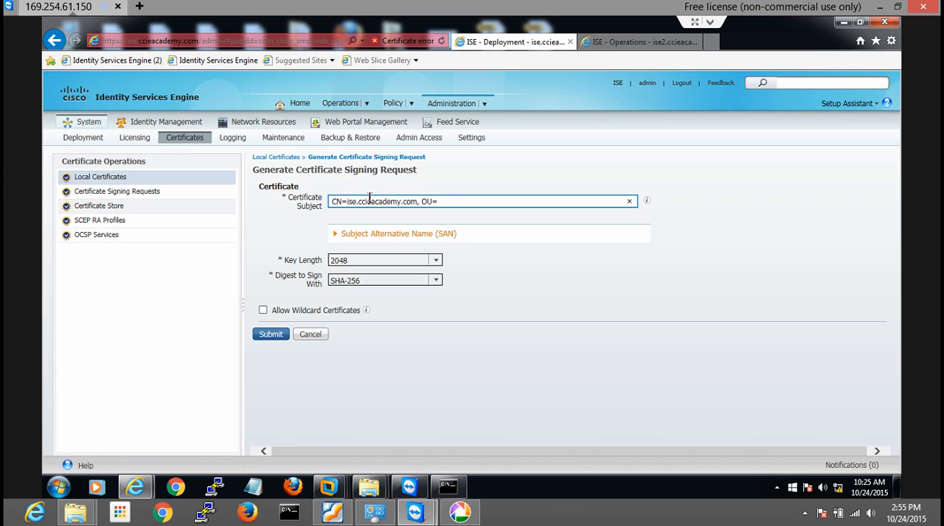
type("C")
Add the organizational unit LearningPartners to the certificate subject, accepting the security alert about revocation information
key("BackSpace")
type("Learning Partne")
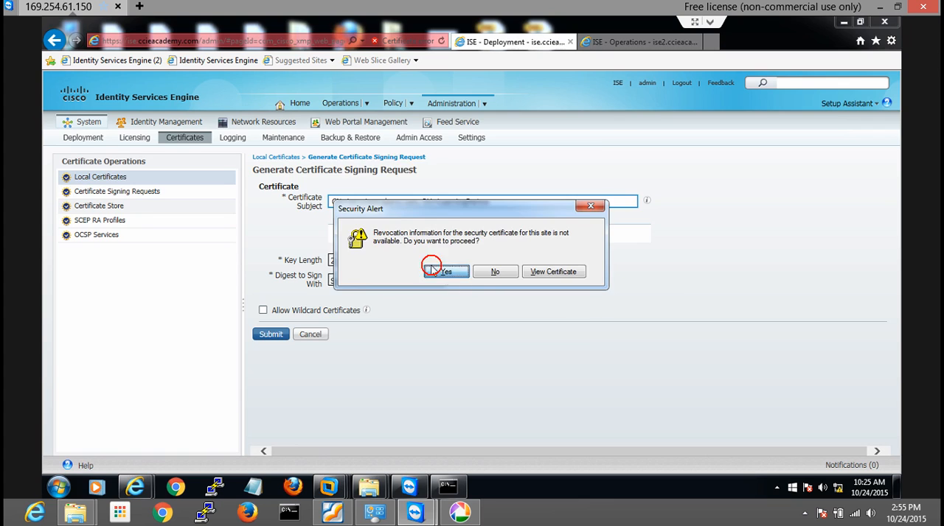
left_click(439, 271)
left_click(412, 326)
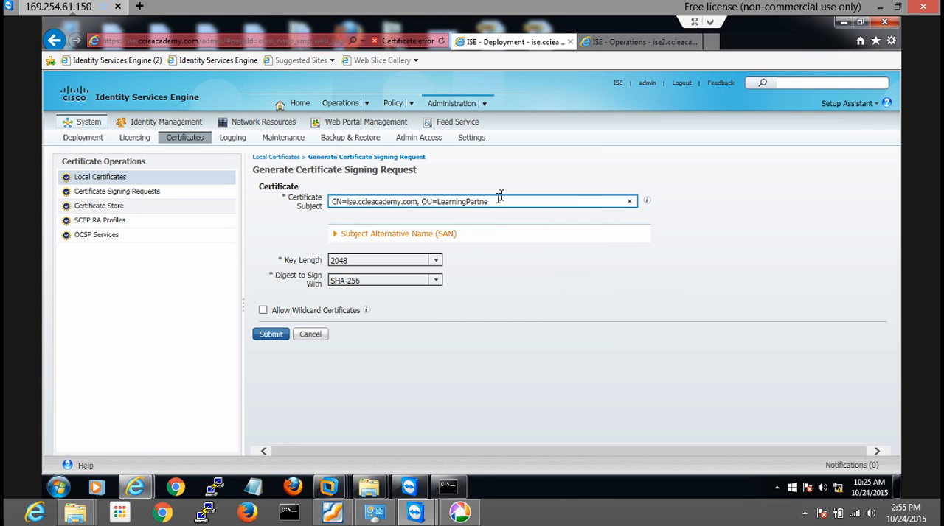
type("rs,C=IN")
Add the country C=IN to the certificate subject and submit the signing request
left_click(268, 337)
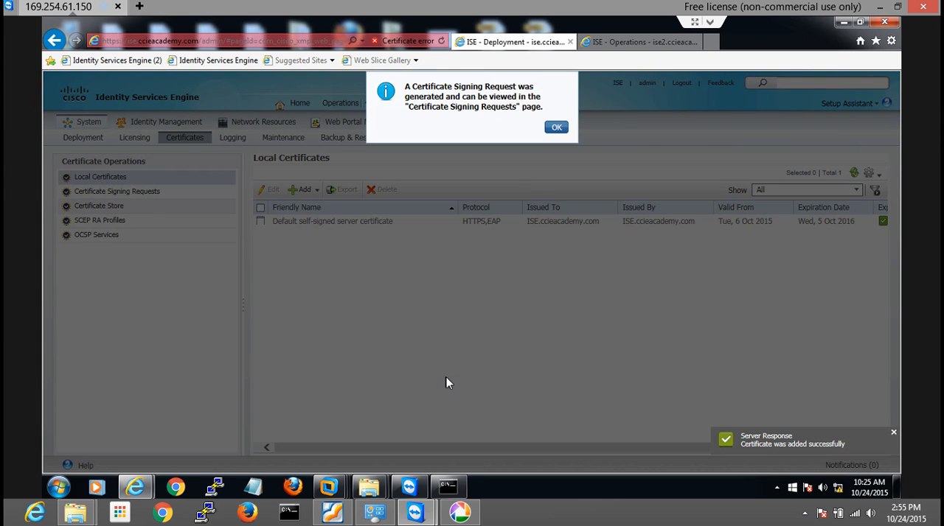
left_click(556, 127)
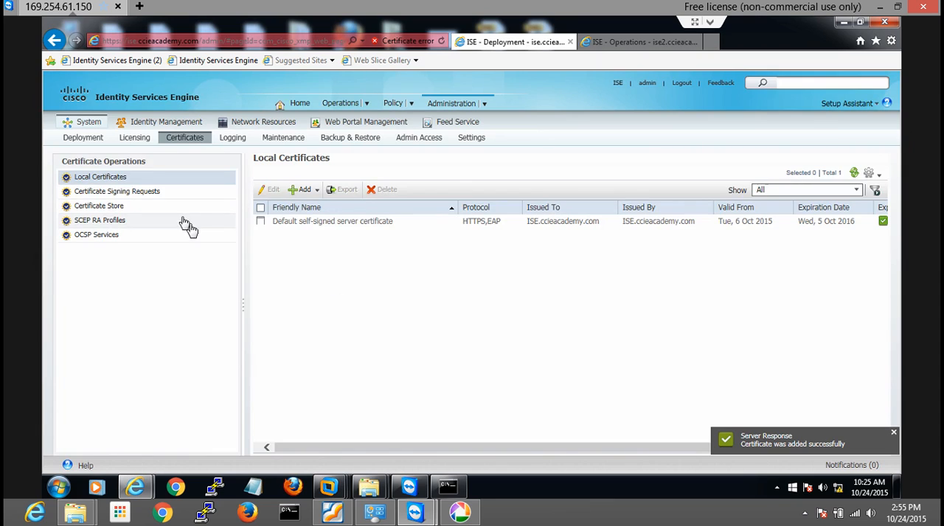
Export the ise.ccieacademy.com certificate signing request, save the PEM file and open its download folder
left_click(128, 194)
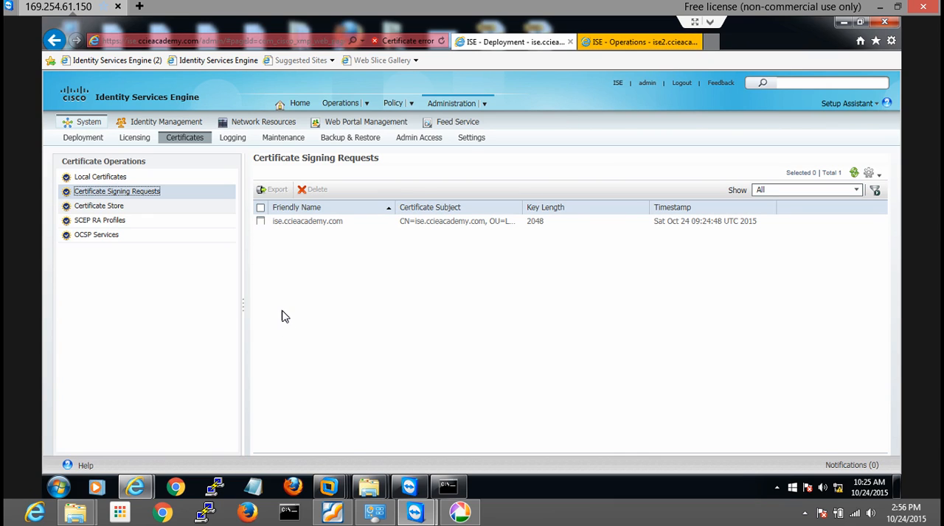
left_click(261, 222)
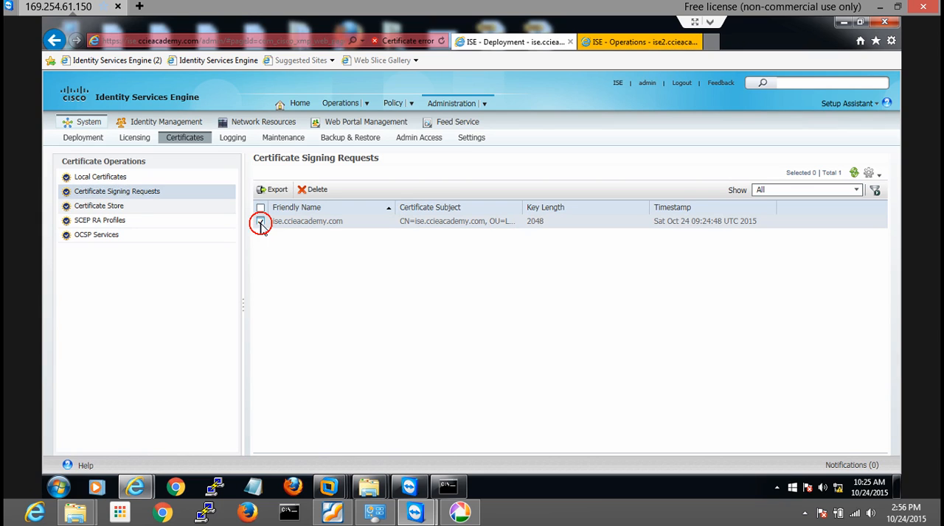
left_click(279, 192)
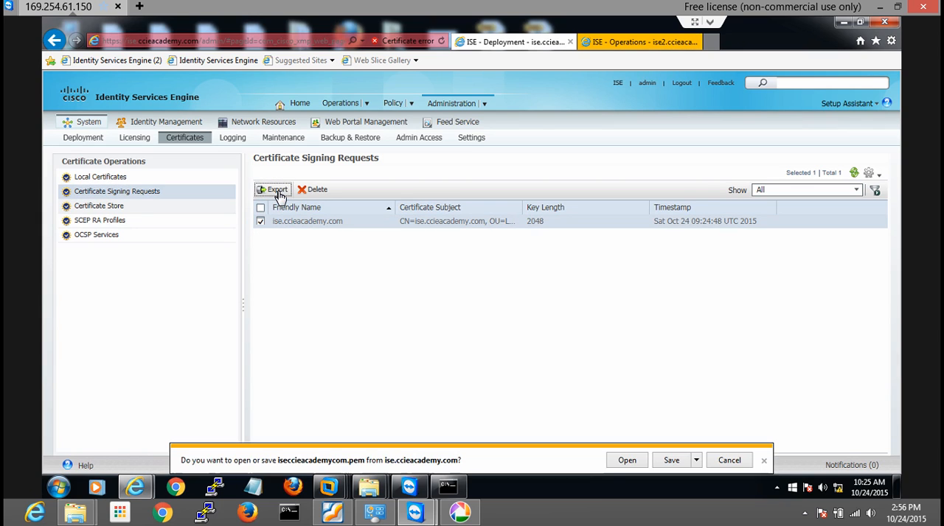
left_click(672, 461)
left_click(697, 461)
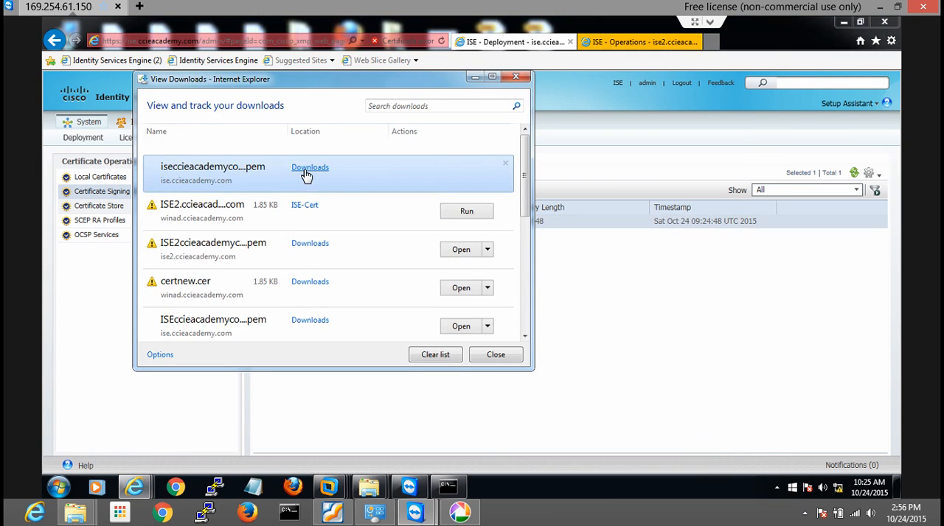
left_click(308, 170)
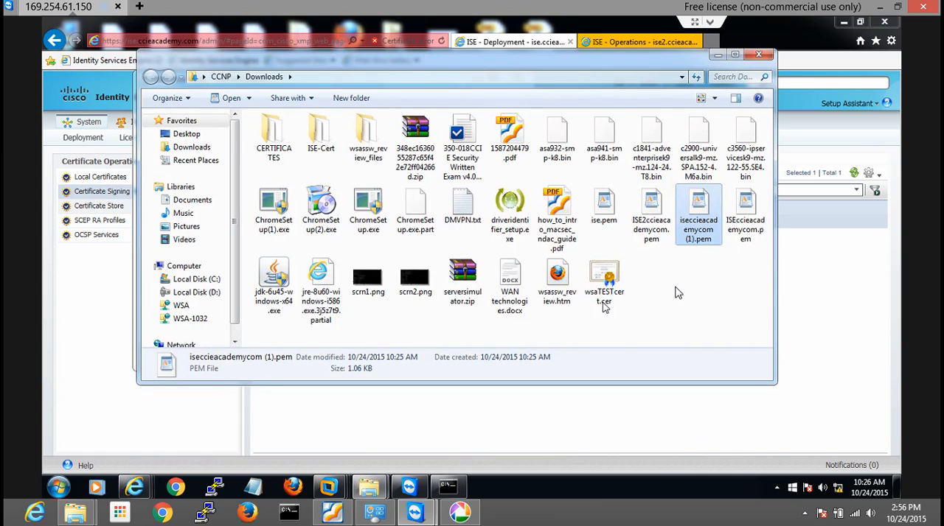
Delete the older files ISE2ccieacademycom.pem, ise.pem and ISEccieacademycom.pem from the Downloads folder
left_click(696, 296)
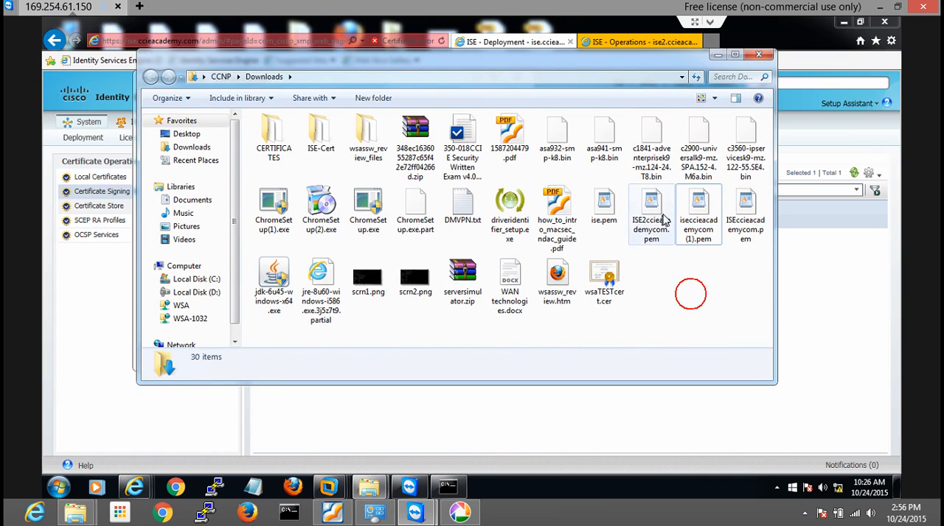
left_click(658, 218)
left_click(612, 212, "ctrl")
left_click(747, 223, "ctrl")
key("Delete")
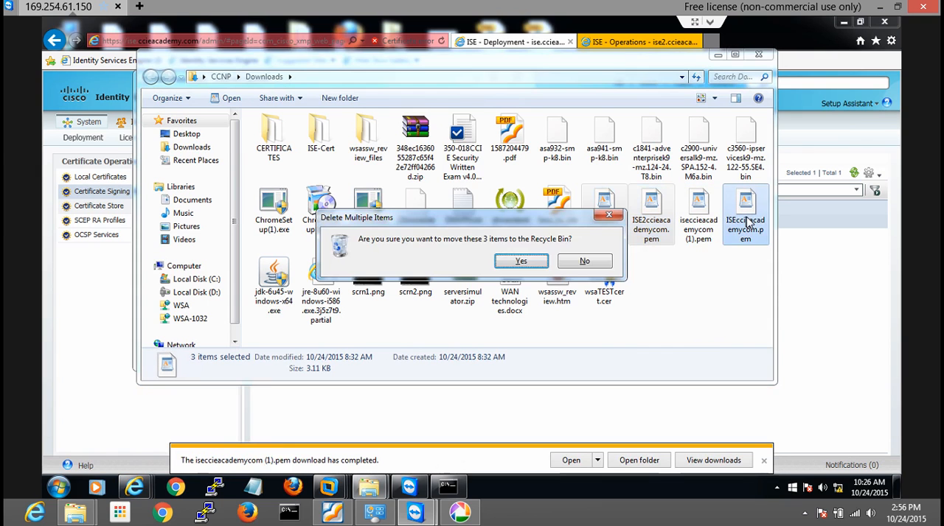
left_click(533, 262)
left_click(615, 309)
Open iseccieacademycom (1).pem in WordPad, copy the entire certificate request text and close the file
left_click(609, 234)
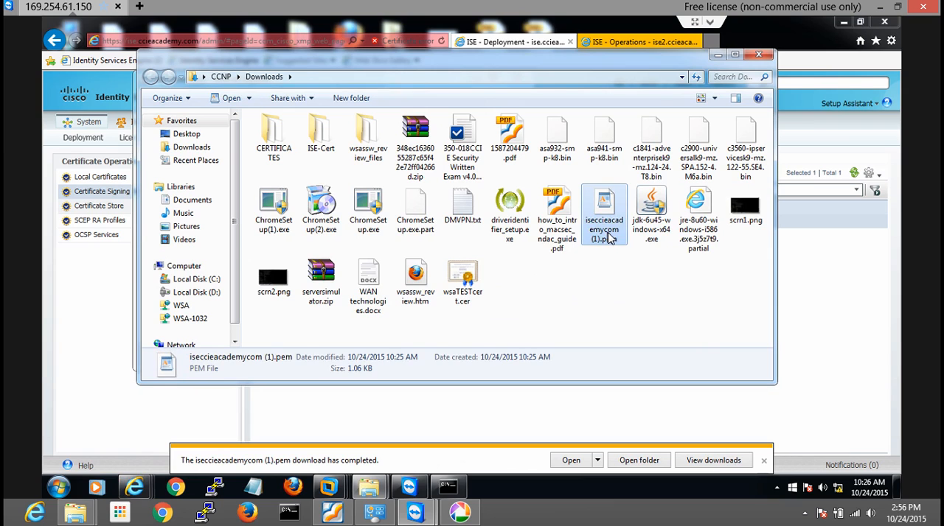
left_click(764, 460)
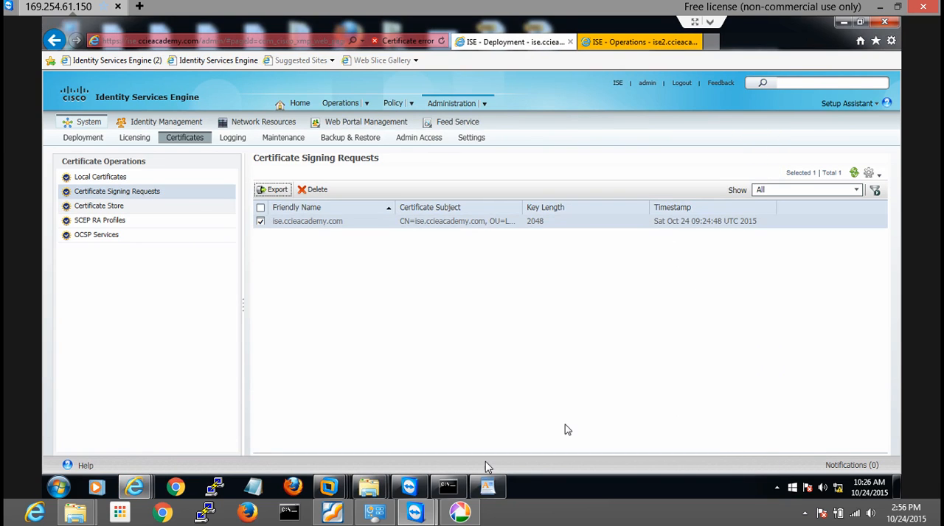
left_click(486, 488)
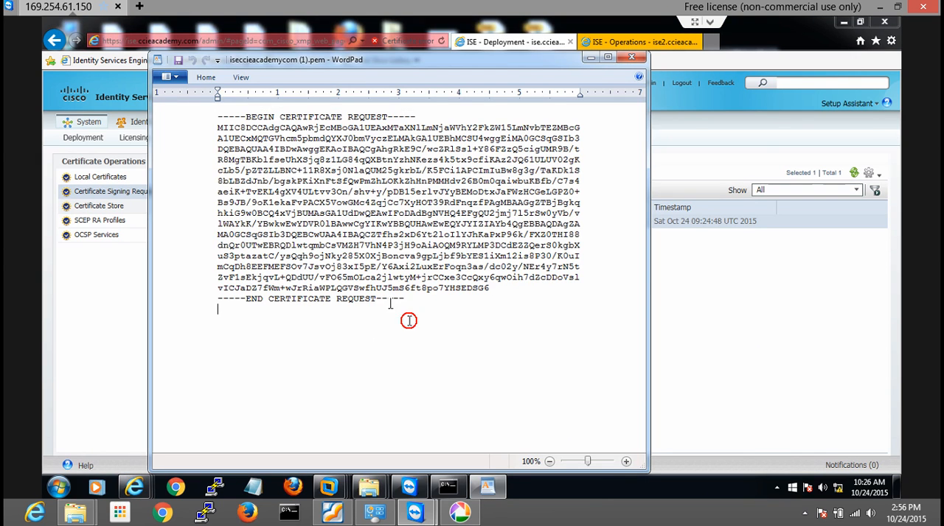
left_click_drag(407, 320, 242, 118)
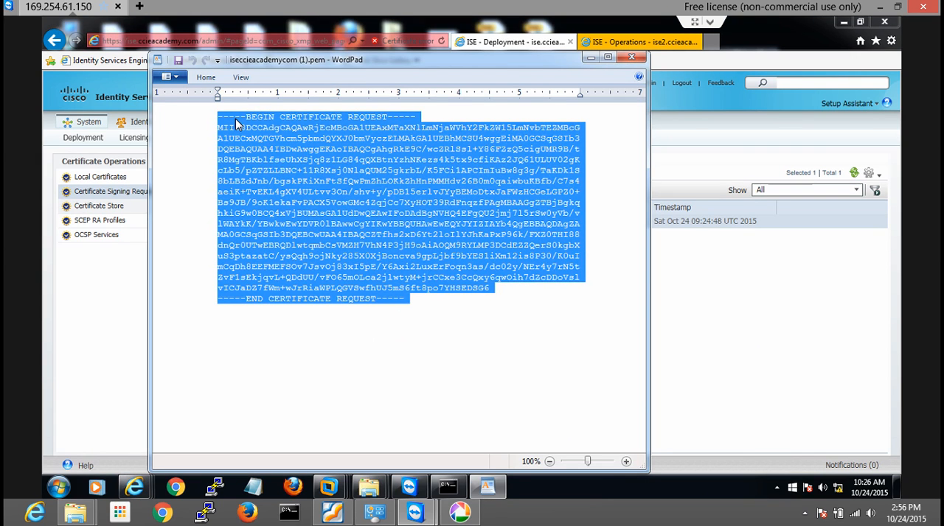
left_click(631, 58)
left_click(711, 42)
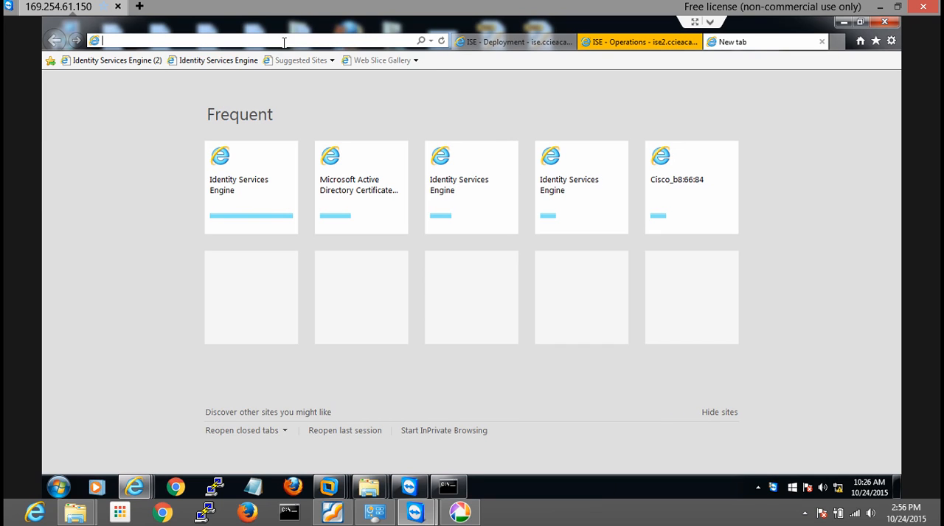
type("http://")
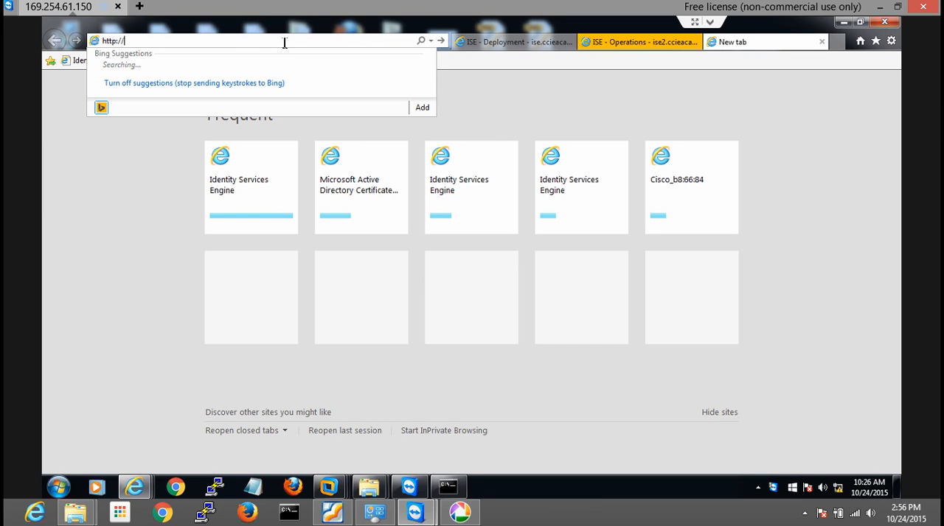
type("win")
key("Down")
key("Return")
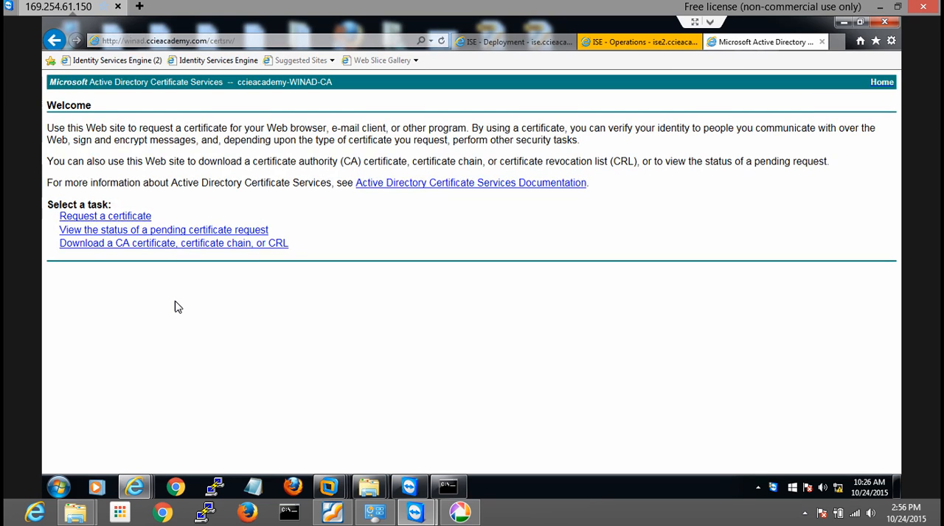
Submit an advanced certificate request to the CA using the copied base-64 request text
left_click(129, 218)
left_click(170, 178)
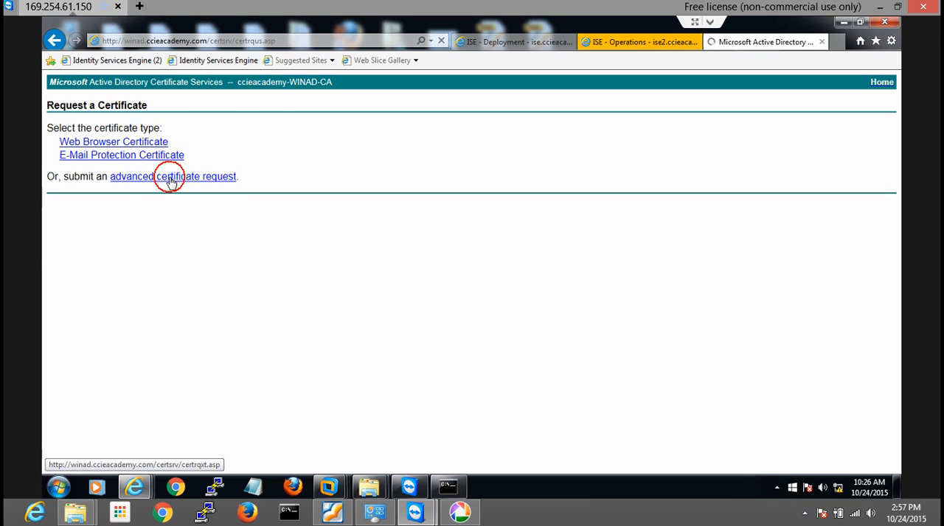
left_click(165, 185)
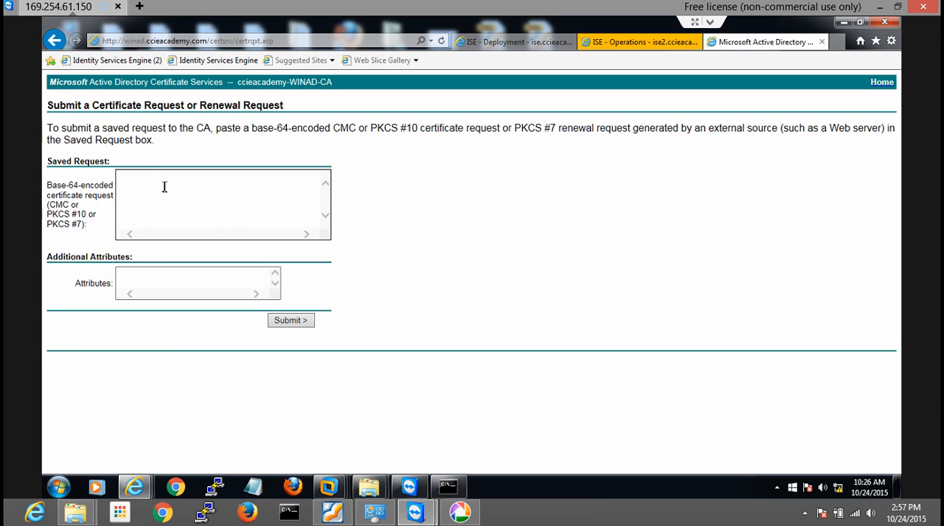
key("ctrl+v")
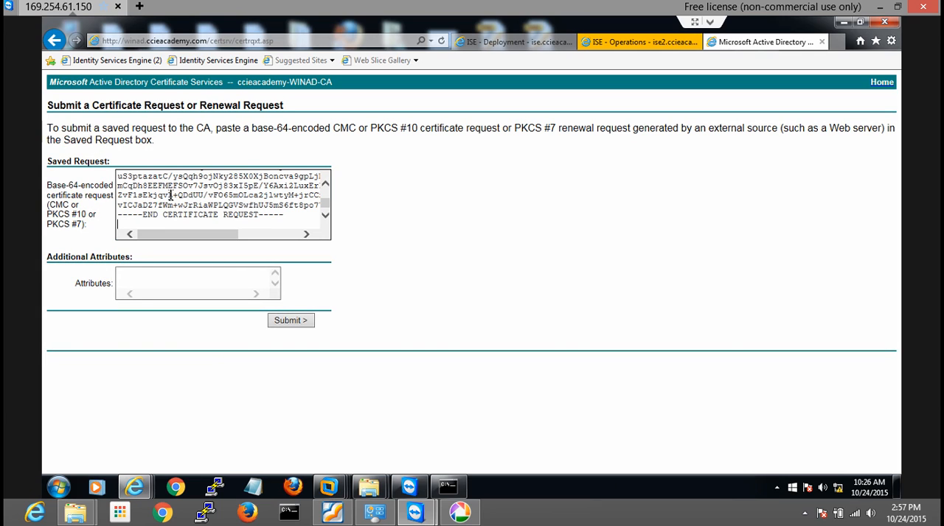
left_click(291, 320)
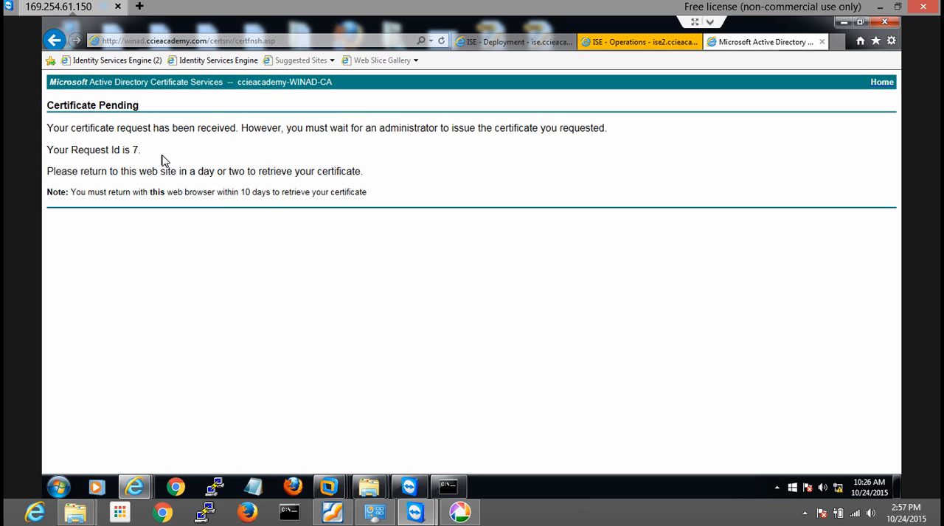
Switch to the MS-AD1 virtual machine, issue pending request 7 in the Certification Authority and check it under Issued Certificates
mouse_move(328, 491)
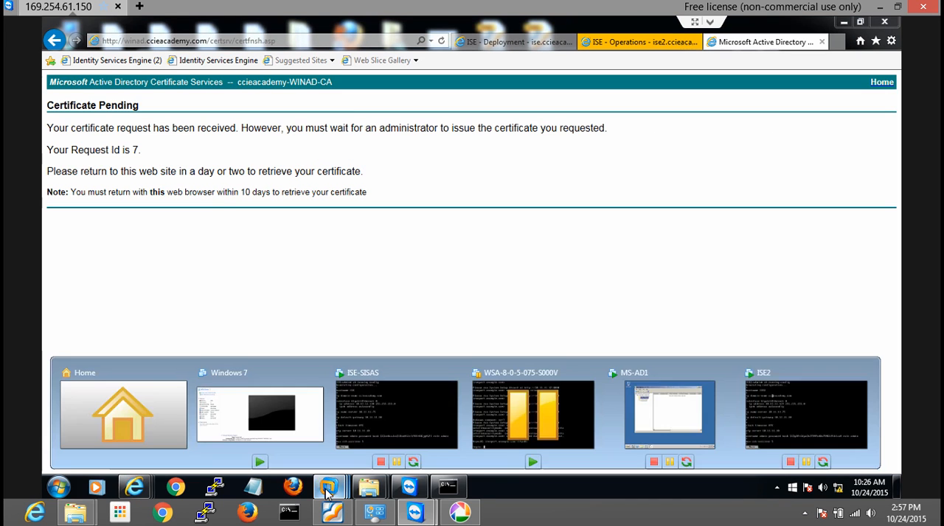
left_click(687, 419)
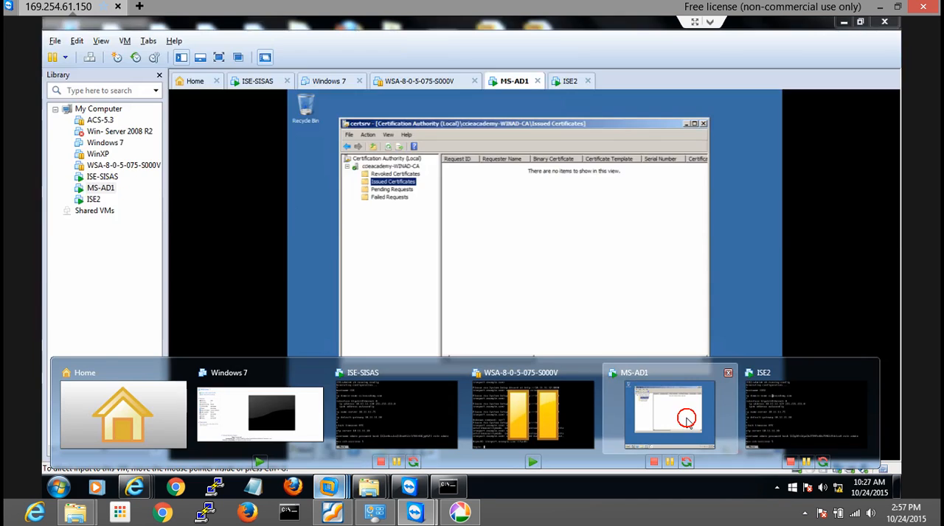
left_click(476, 205)
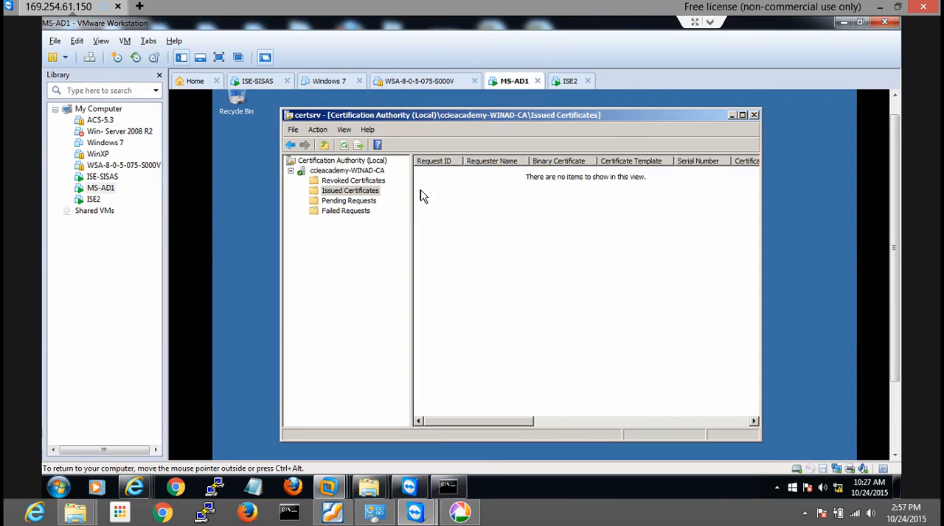
left_click(347, 202)
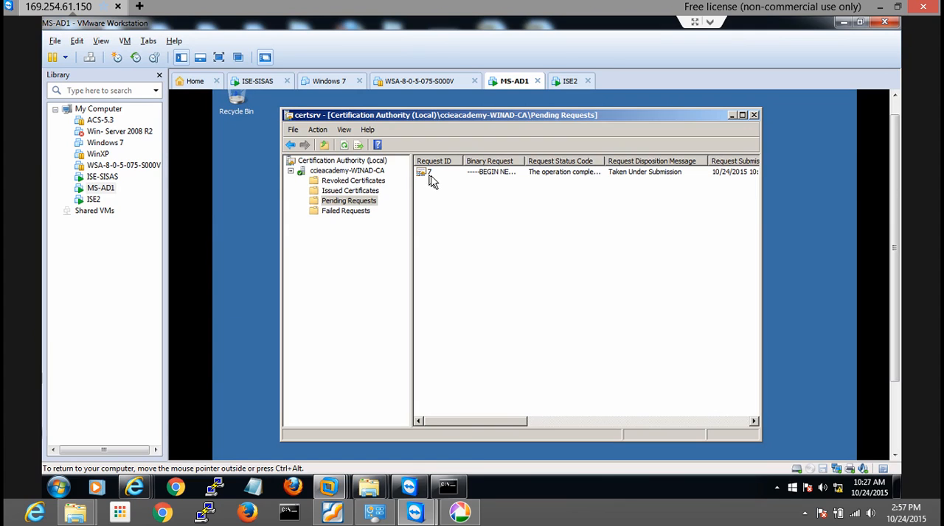
left_click(486, 175)
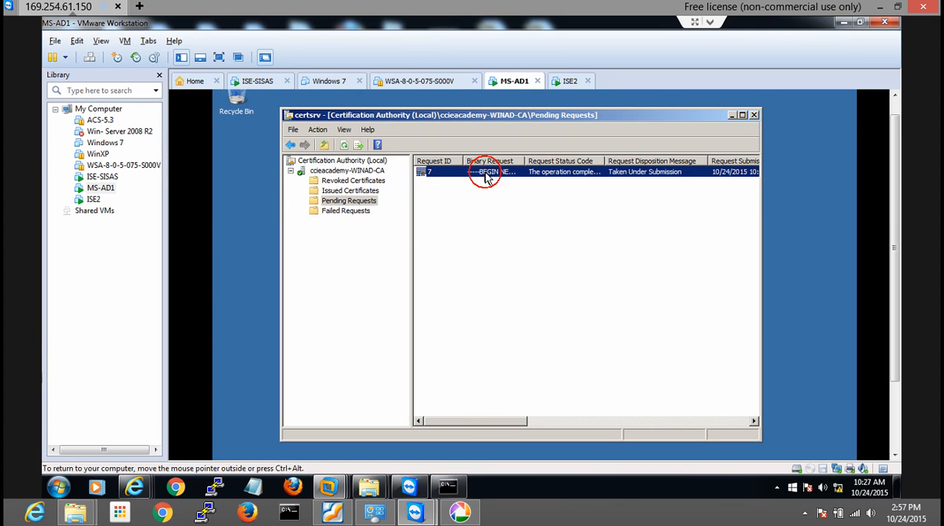
right_click(485, 175)
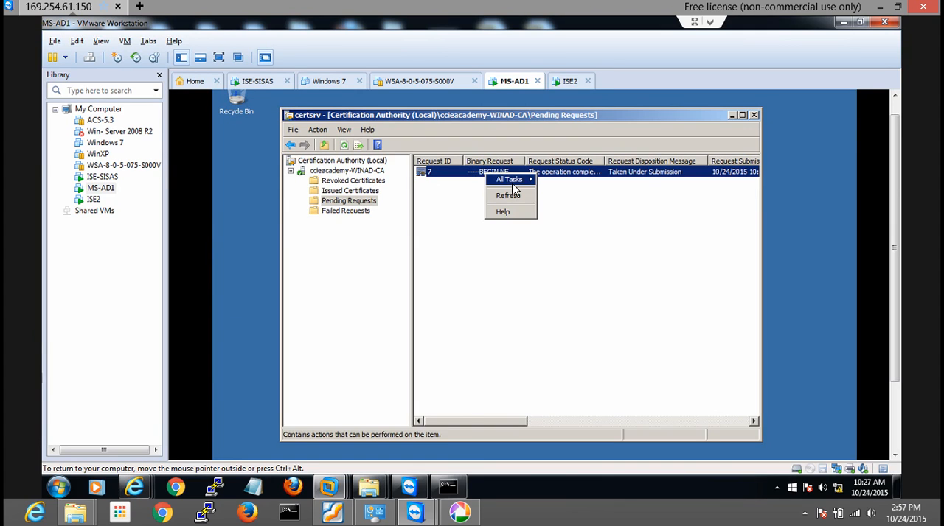
mouse_move(514, 182)
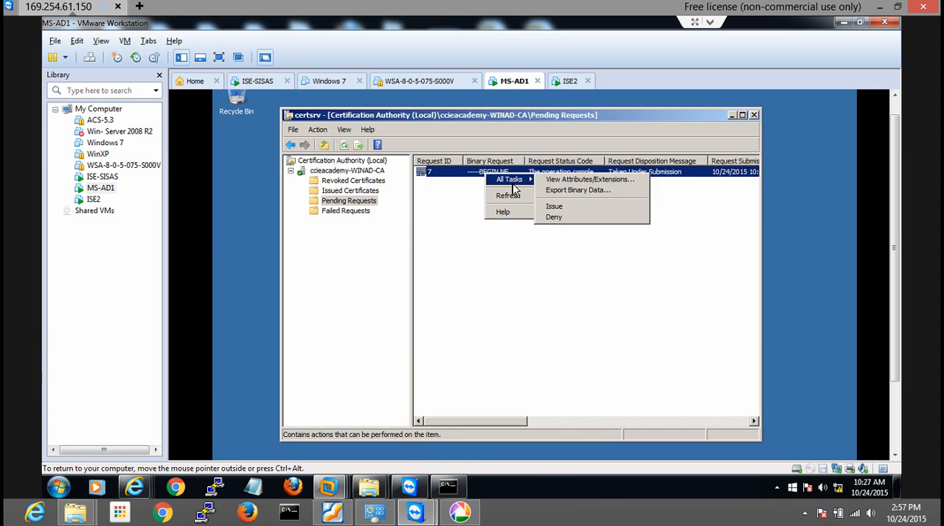
left_click(552, 208)
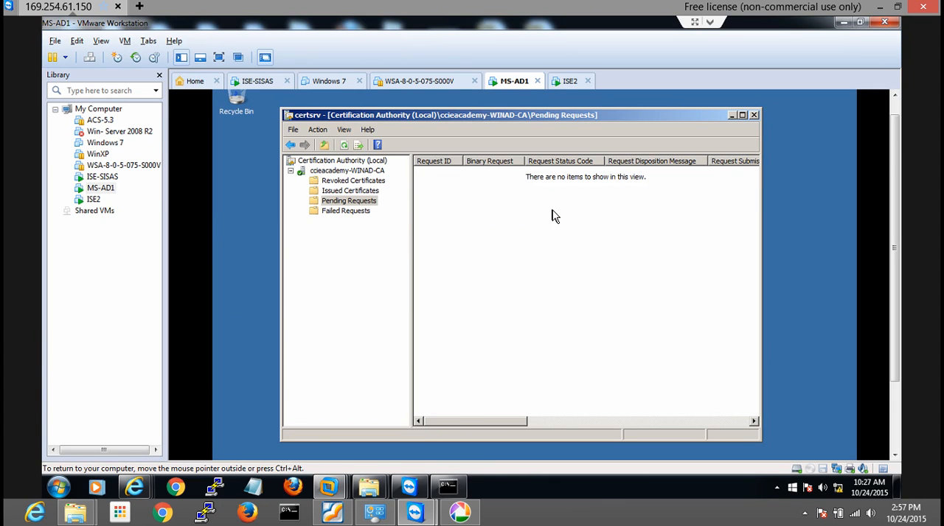
left_click(552, 210)
left_click(361, 191)
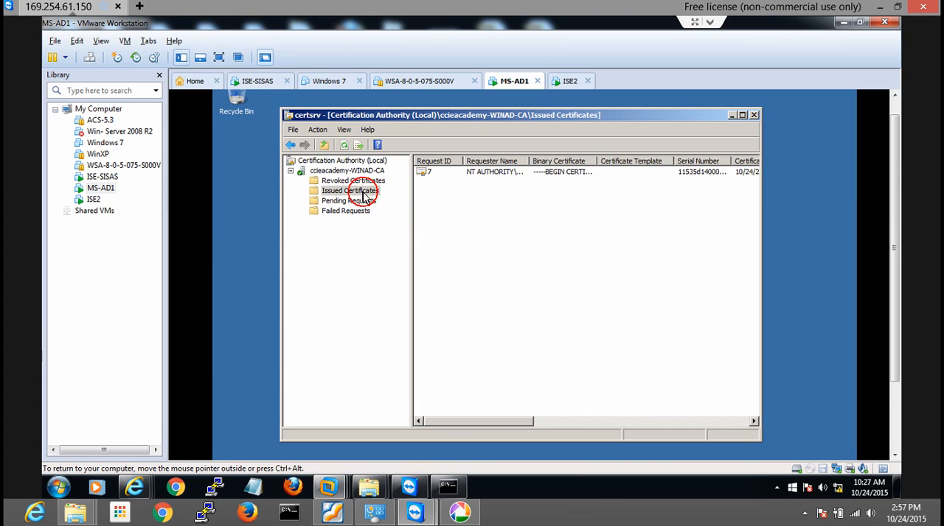
left_click(443, 172)
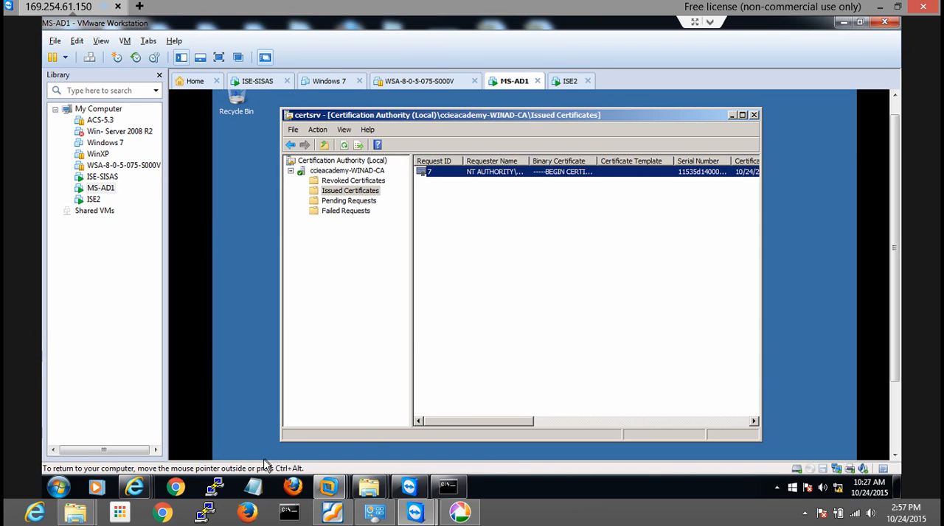
mouse_move(134, 486)
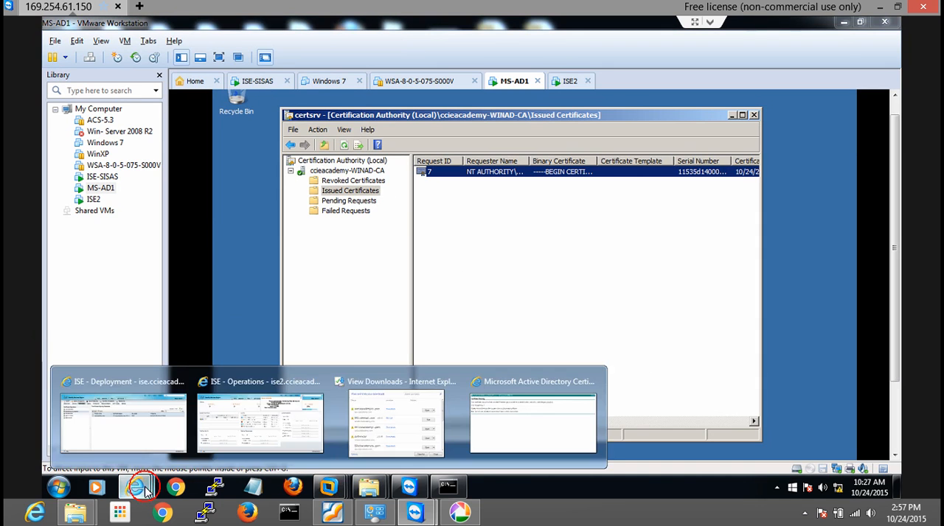
left_click(145, 381)
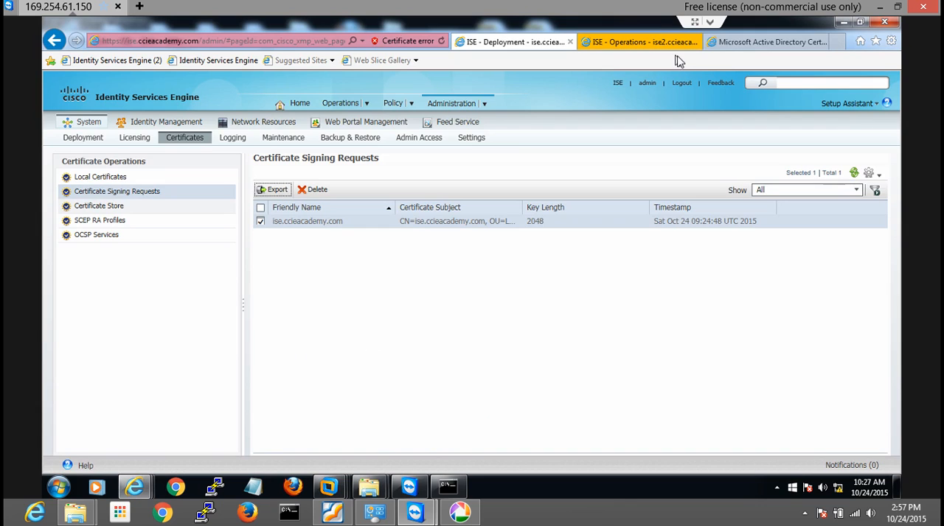
left_click(727, 42)
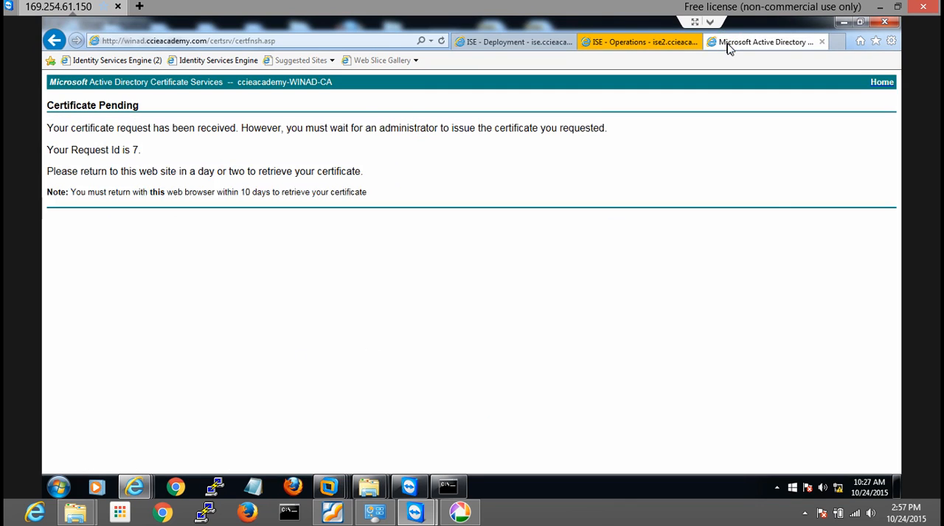
left_click(241, 37)
left_click(238, 38)
left_click_drag(235, 40, 289, 40)
key("BackSpace")
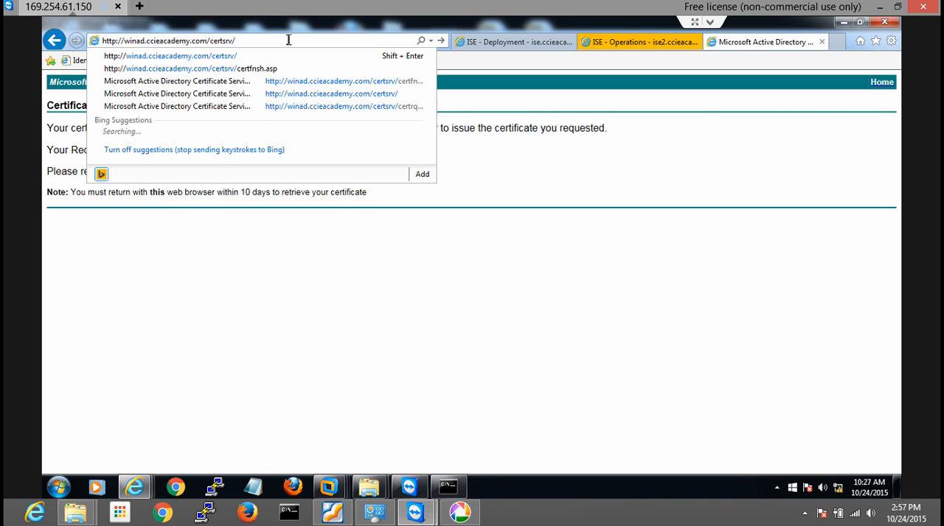
key("Return")
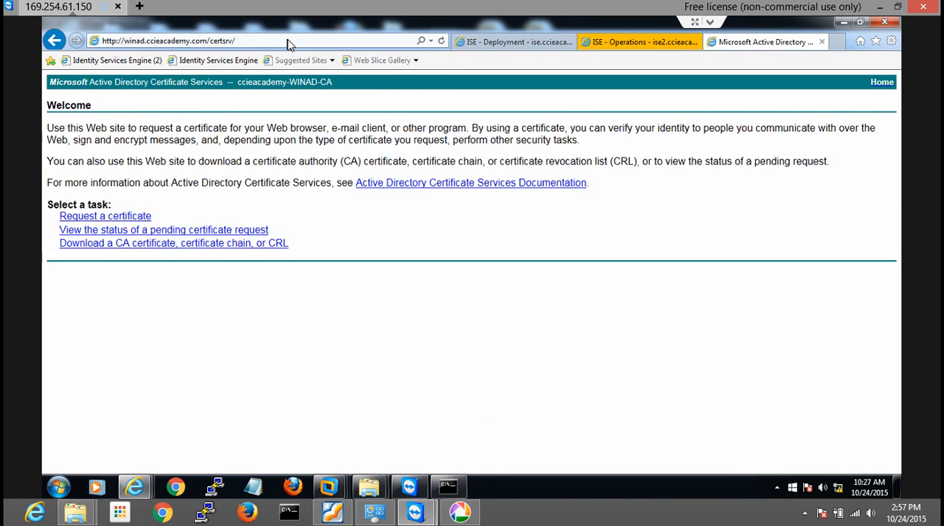
left_click(101, 233)
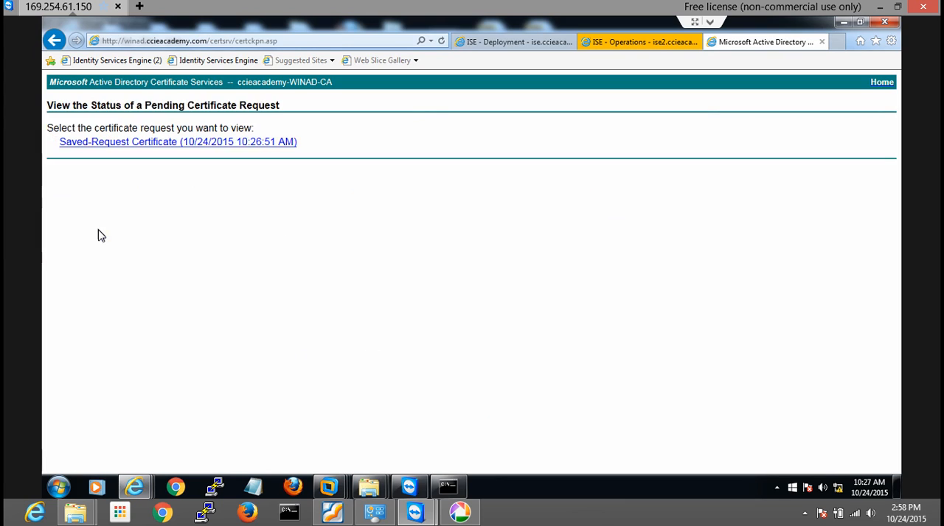
left_click(107, 143)
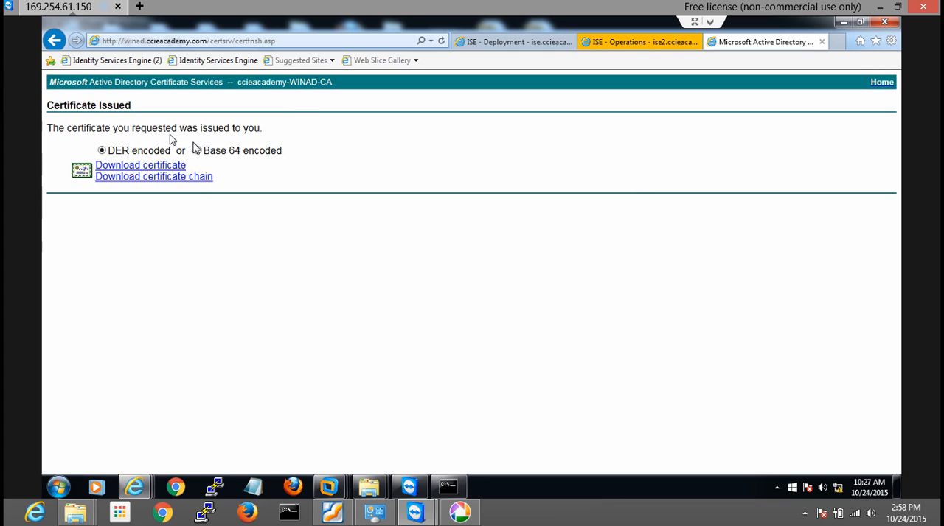
Start downloading the issued certificate in Base 64 encoding with the option to choose its save name and location
left_click(198, 151)
left_click(175, 167)
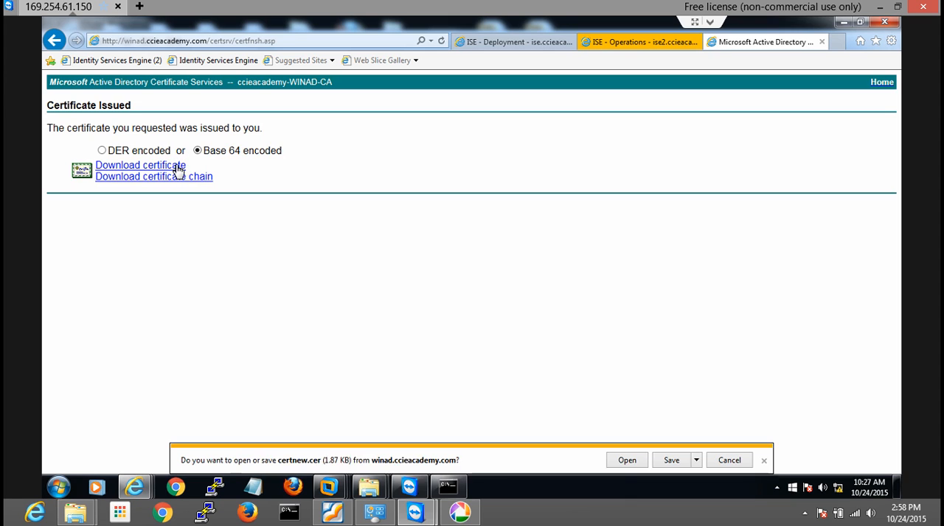
left_click(696, 461)
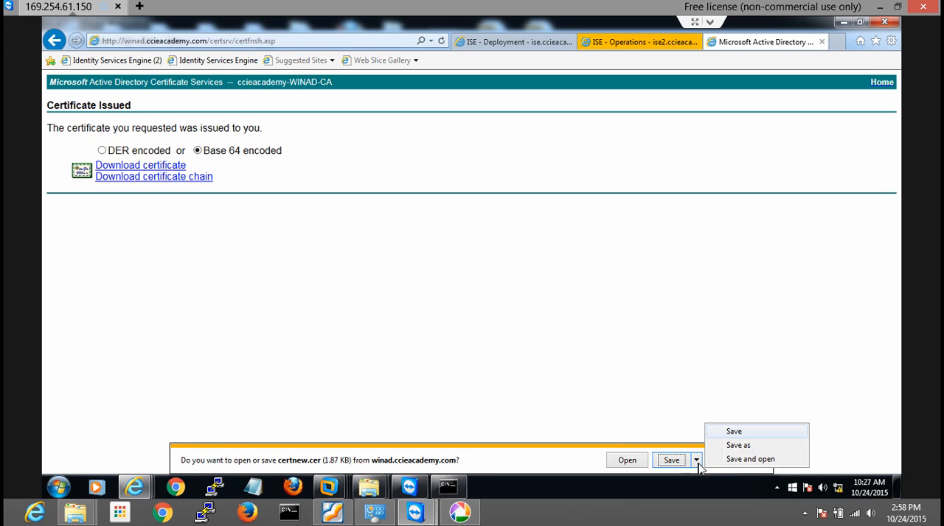
left_click(735, 446)
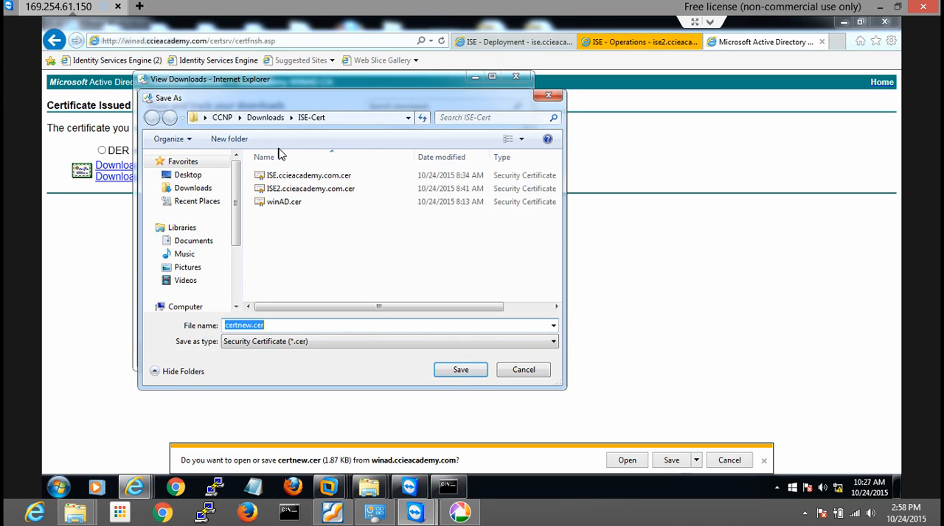
Create a folder named DEMO-Cert inside Downloads and open it as the save location
left_click(258, 117)
left_click(305, 286)
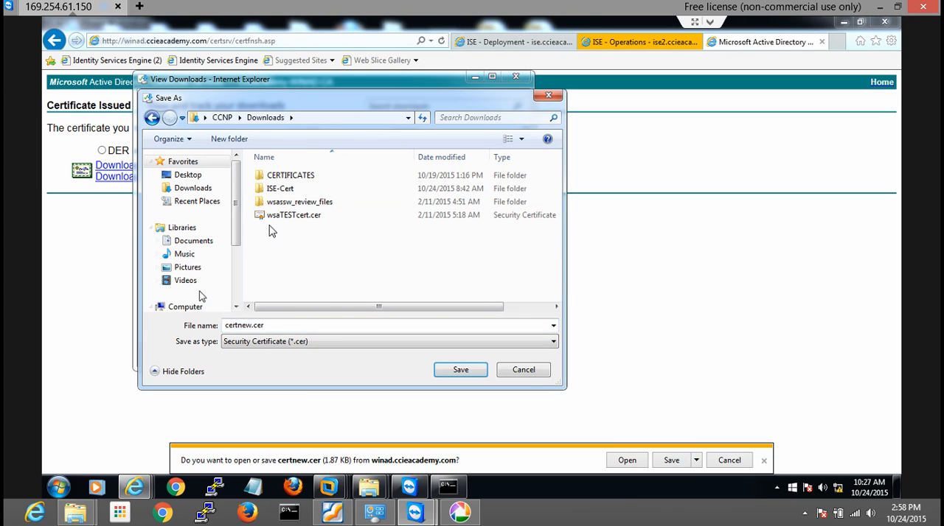
left_click(230, 142)
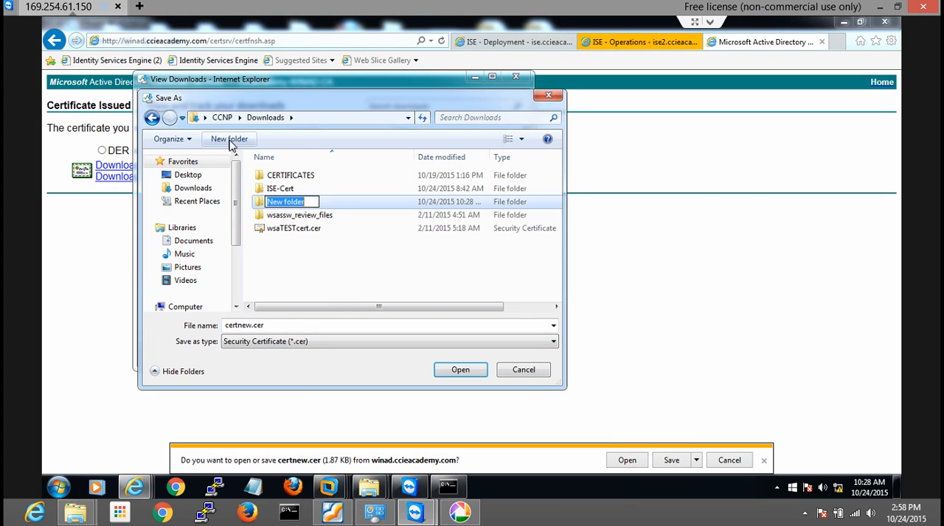
type("DEMO-Cert")
key("Return")
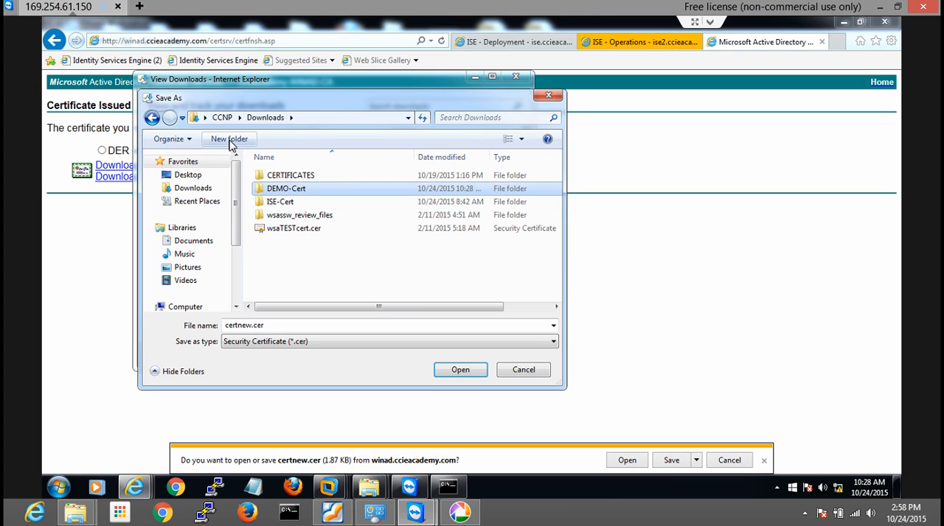
key("Return")
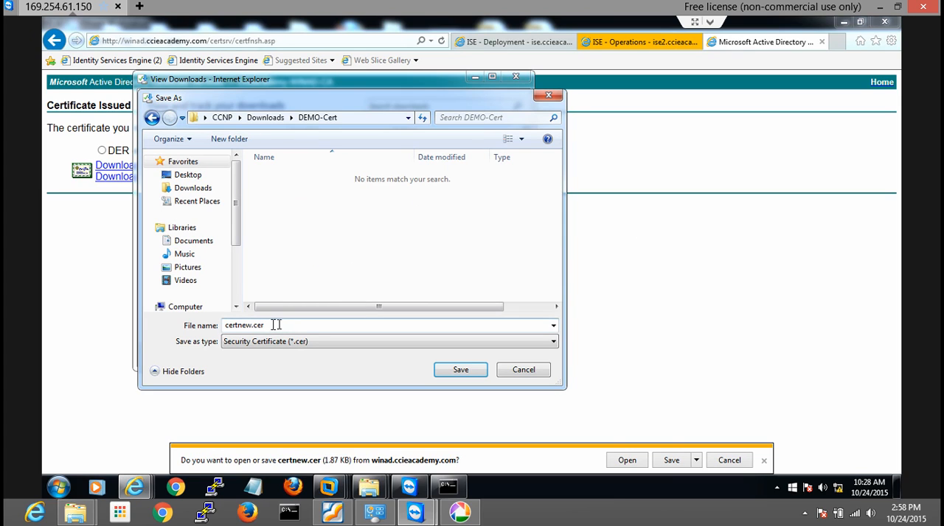
Save the certificate as ise.ccieacademy.com.cer in the DEMO-Cert folder and close the downloads list
double_click(251, 325)
left_click(250, 324)
key("BackSpace")
key("BackSpace")
key("BackSpace")
key("BackSpace")
key("BackSpace")
key("BackSpace")
key("BackSpace")
type("ise.ccieacademy.com")
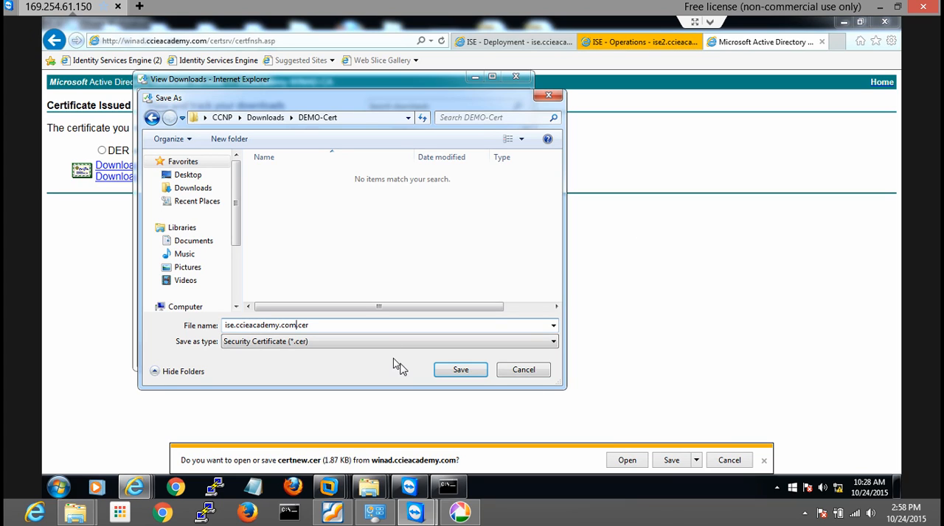
left_click(448, 372)
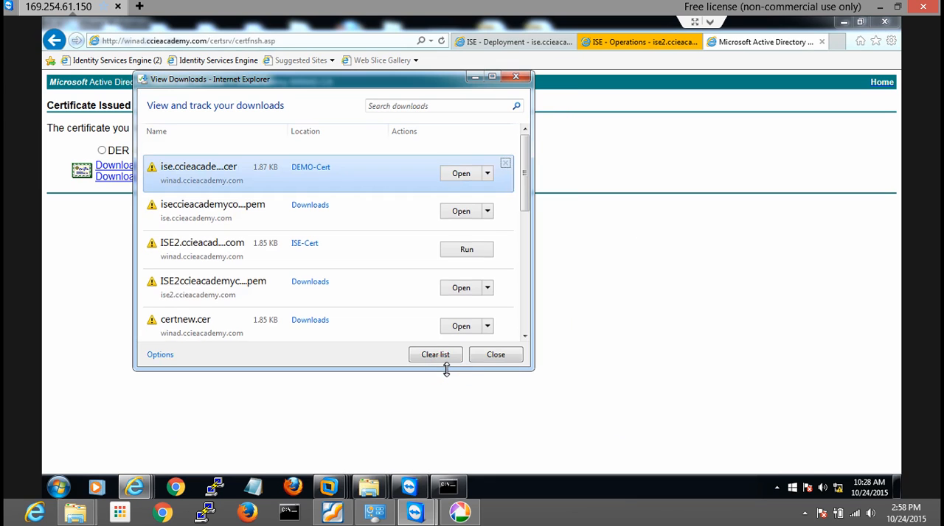
left_click(517, 77)
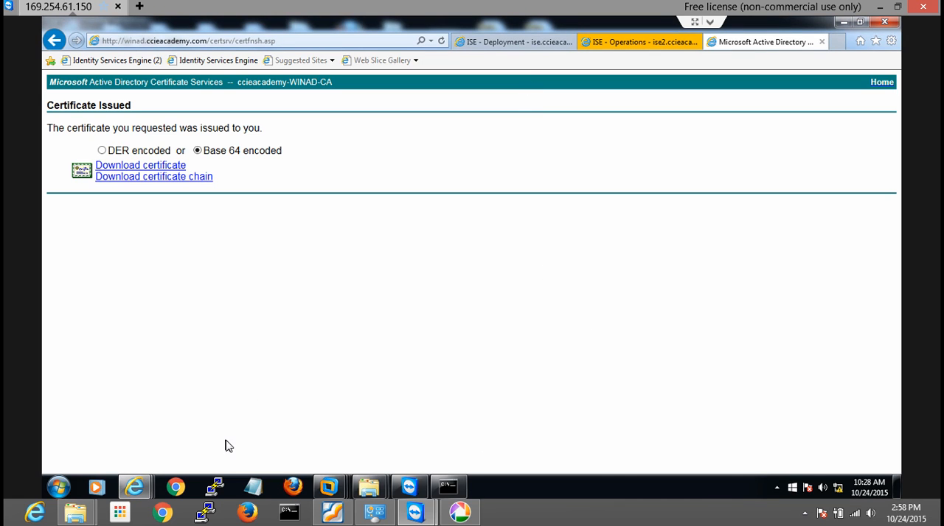
Check the DEMO-Cert folder in Windows Explorer for the saved ise.ccieacademy.com.cer file, then minimize the window
left_click(372, 490)
left_click(350, 441)
left_click(171, 113)
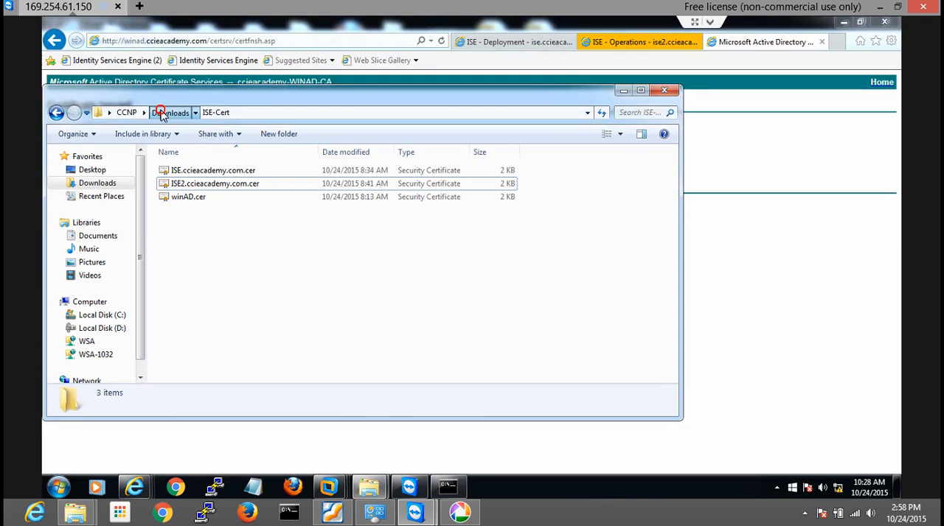
left_click(227, 182)
double_click(227, 182)
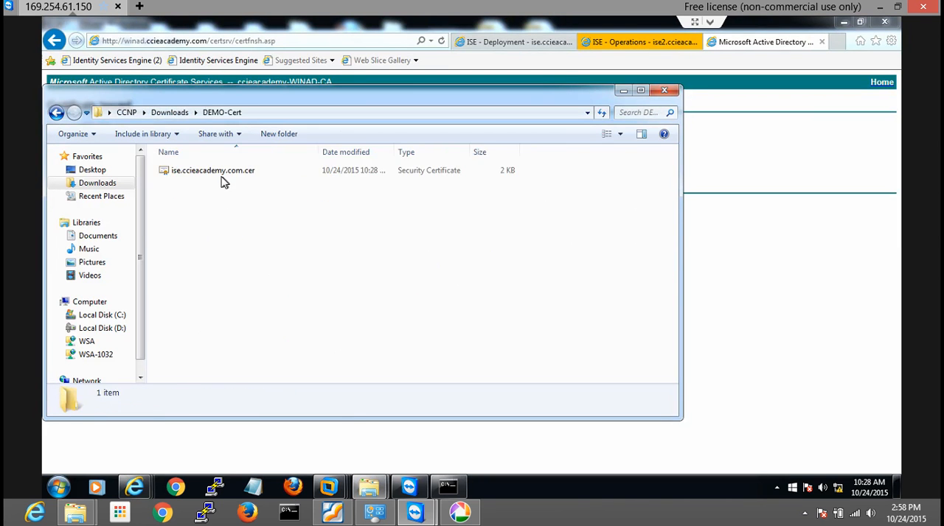
left_click(219, 172)
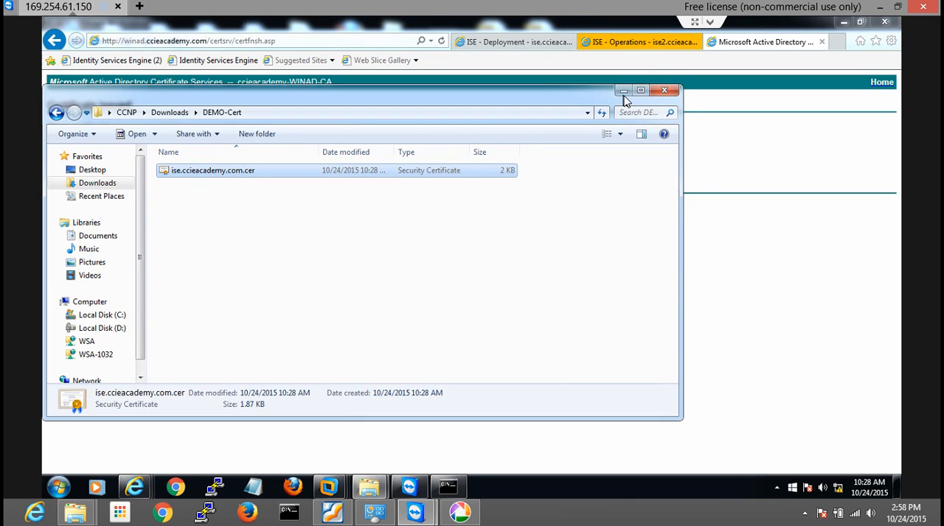
left_click(623, 93)
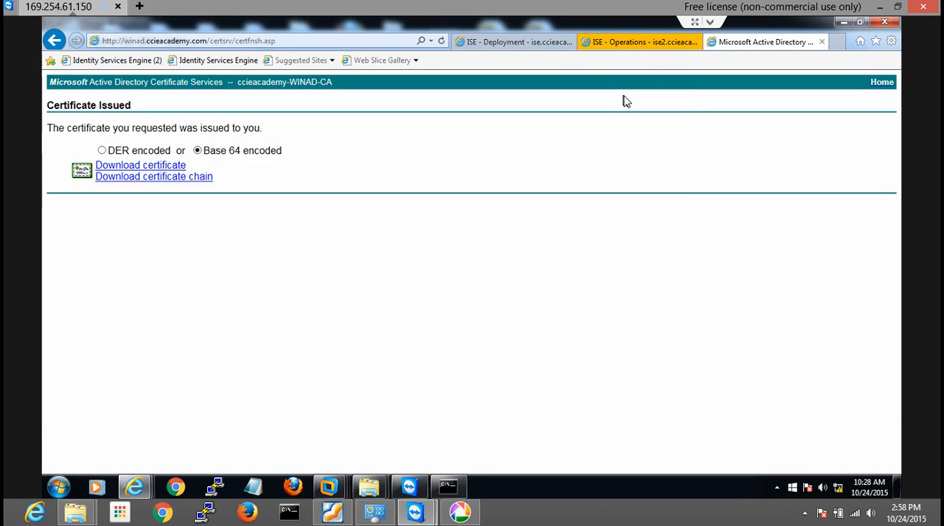
Start downloading the CA certificate from the certificate services home page in Base 64 encoding, choosing to save it under a different name
left_click(726, 43)
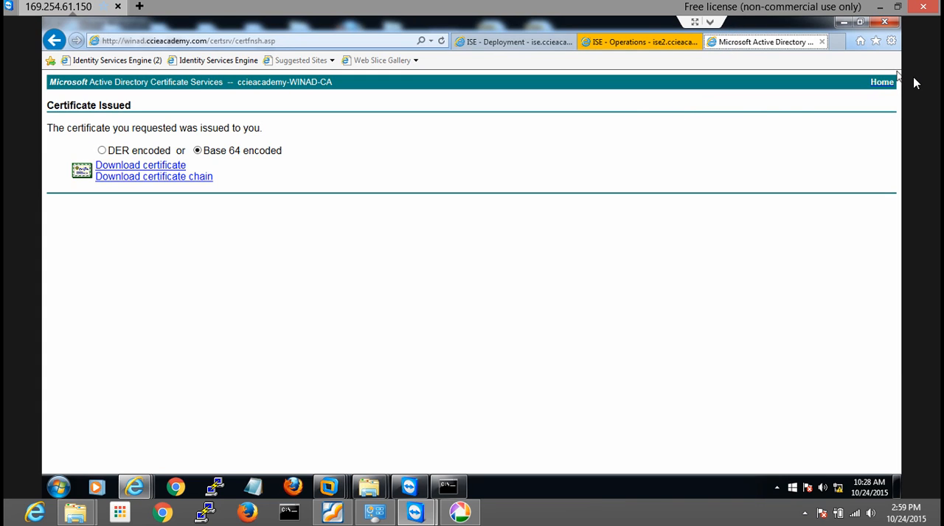
left_click(881, 82)
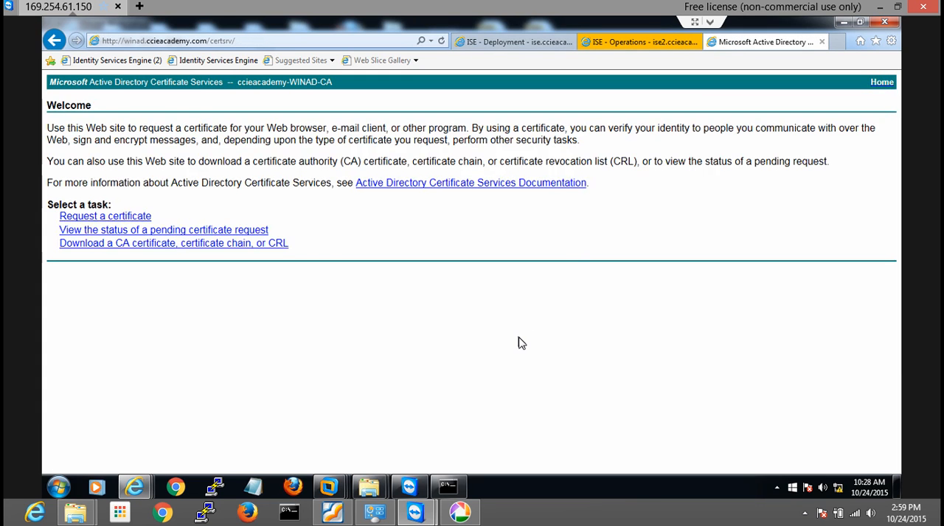
left_click(137, 244)
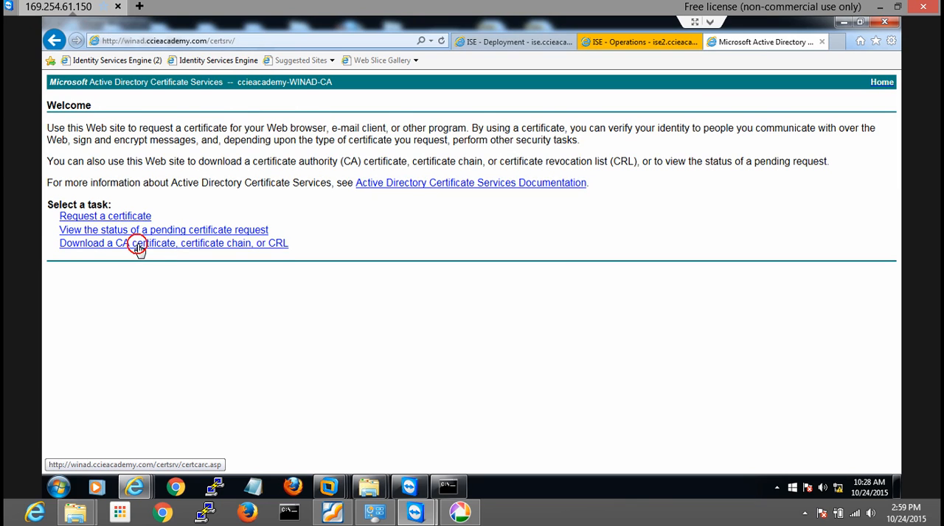
left_click(119, 266)
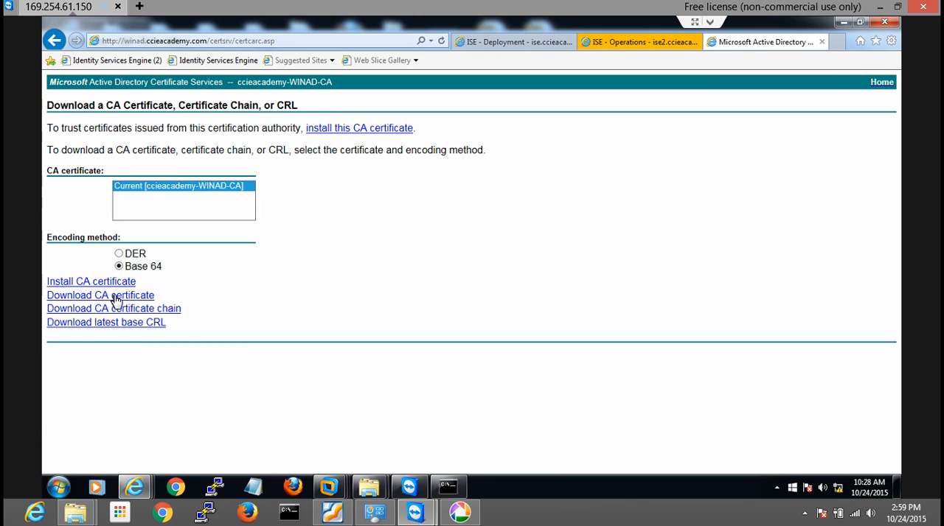
left_click(114, 295)
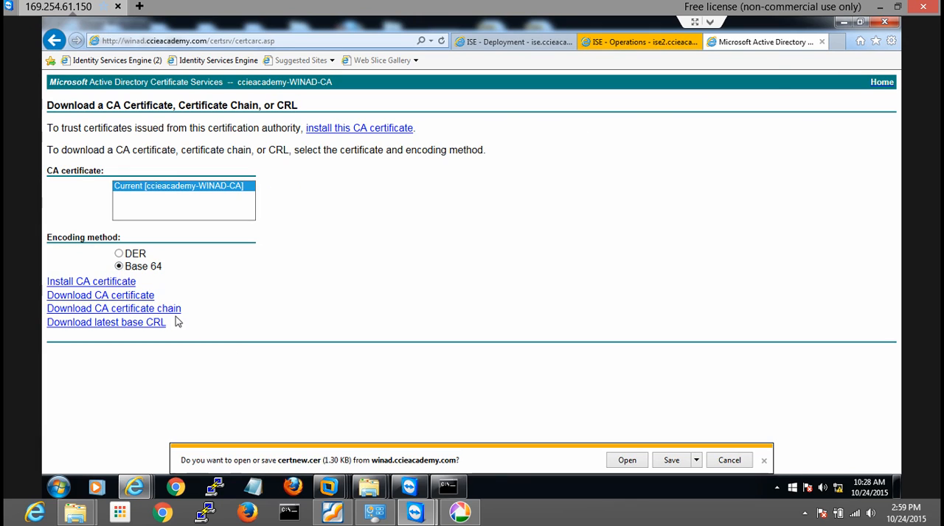
left_click(695, 460)
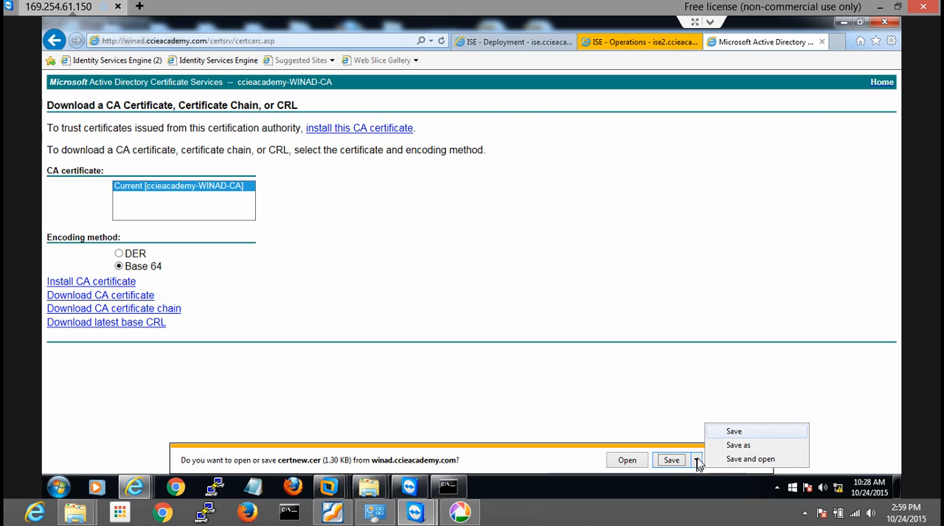
left_click(743, 445)
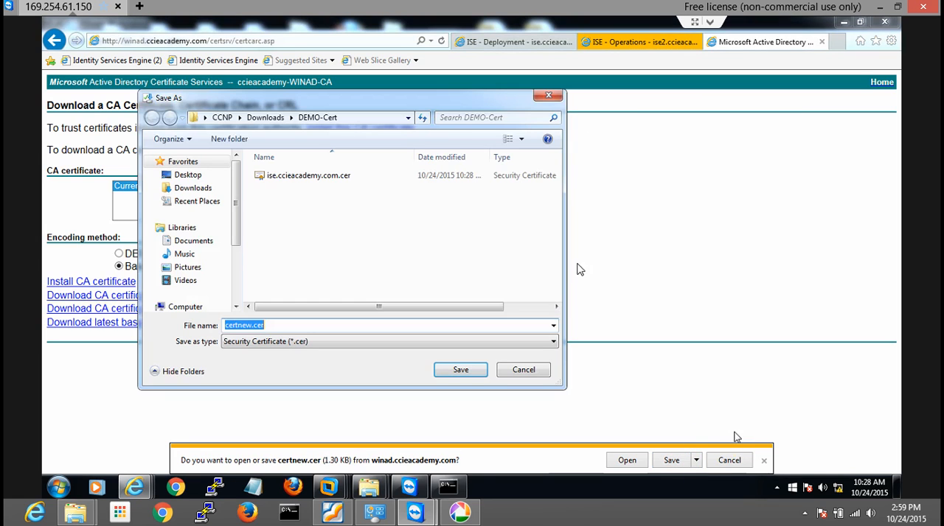
Save the CA certificate as winAD.cer in the DEMO-Cert folder and dismiss the download notification
left_click(248, 325)
left_click(251, 325)
key("BackSpace")
key("BackSpace")
key("BackSpace")
key("BackSpace")
key("BackSpace")
key("BackSpace")
key("BackSpace")
type("winCA")
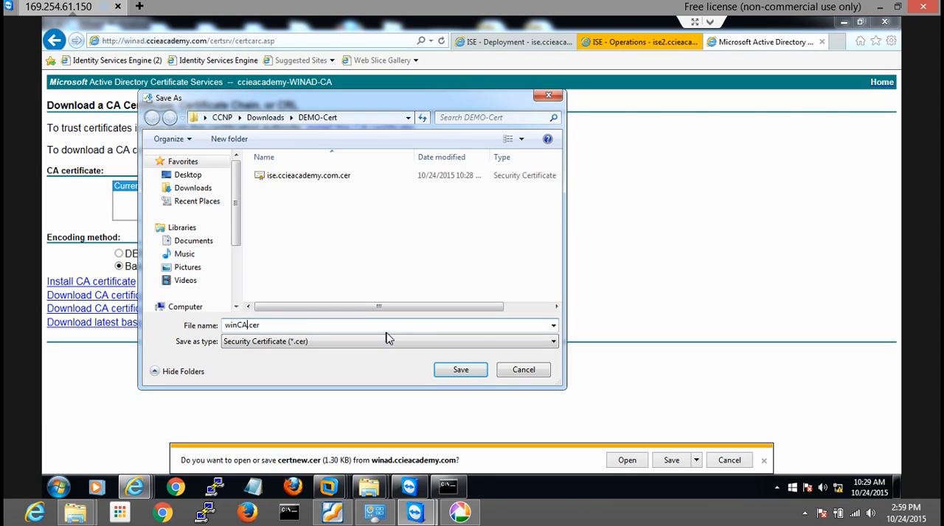
type("D")
left_click(460, 370)
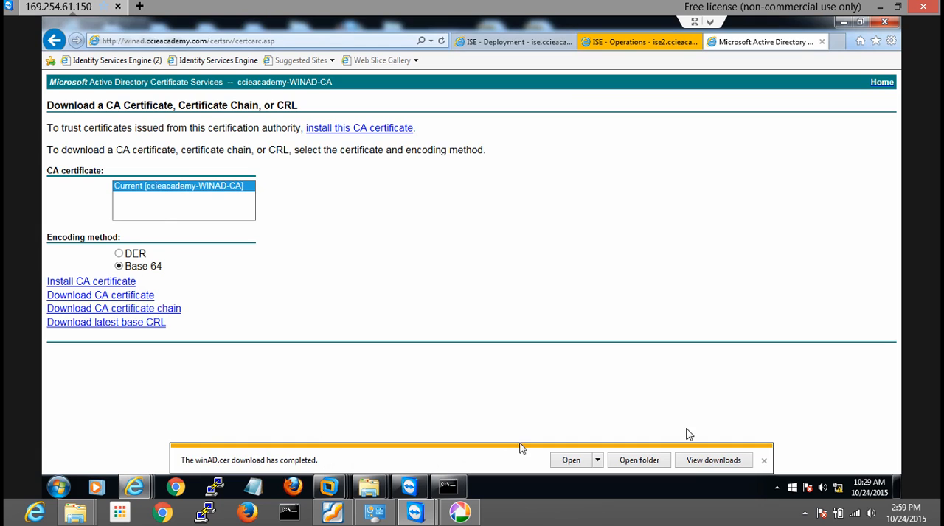
left_click(764, 460)
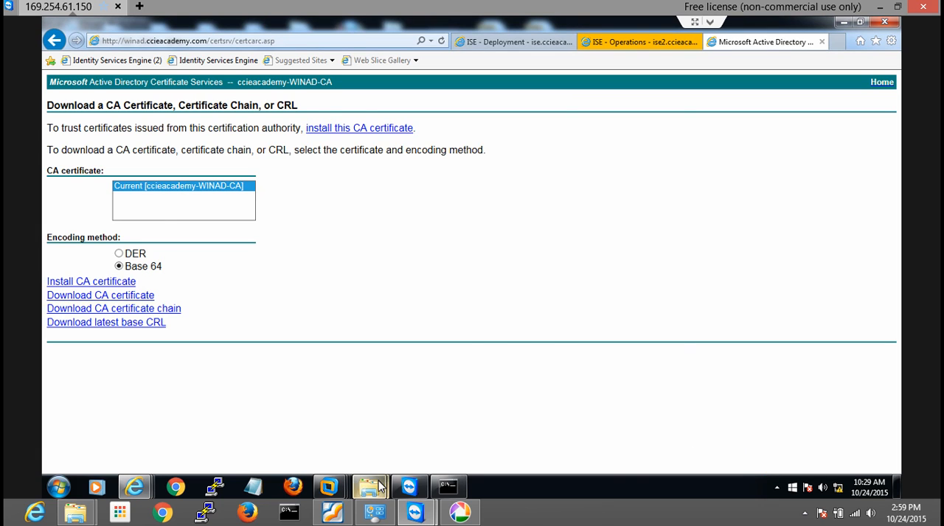
Check the DEMO-Cert folder in Windows Explorer for winAD.cer and ise.ccieacademy.com.cer, then minimize the window
mouse_move(376, 487)
left_click(313, 410)
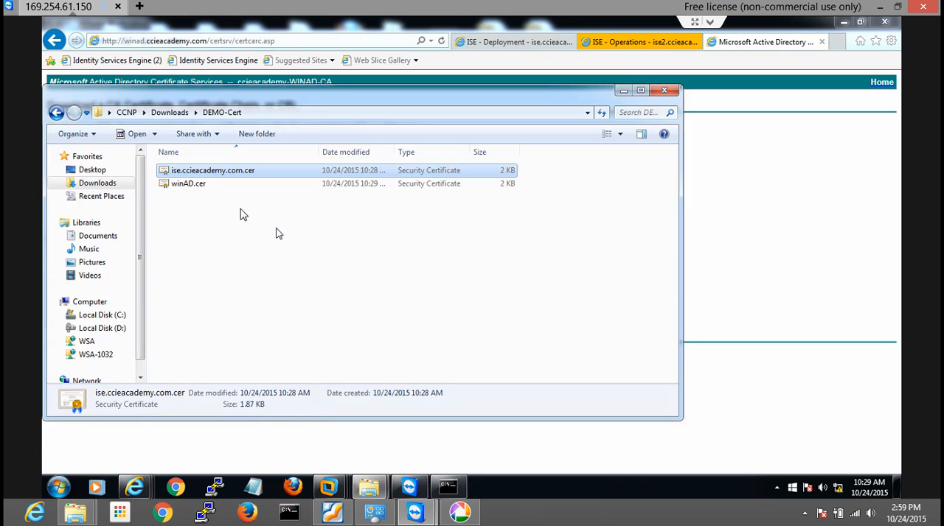
left_click(189, 185)
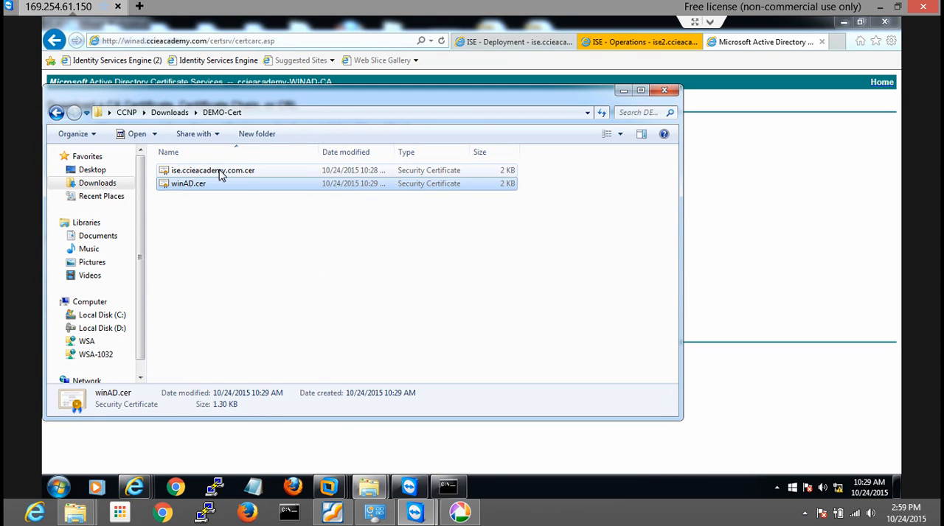
left_click(215, 171)
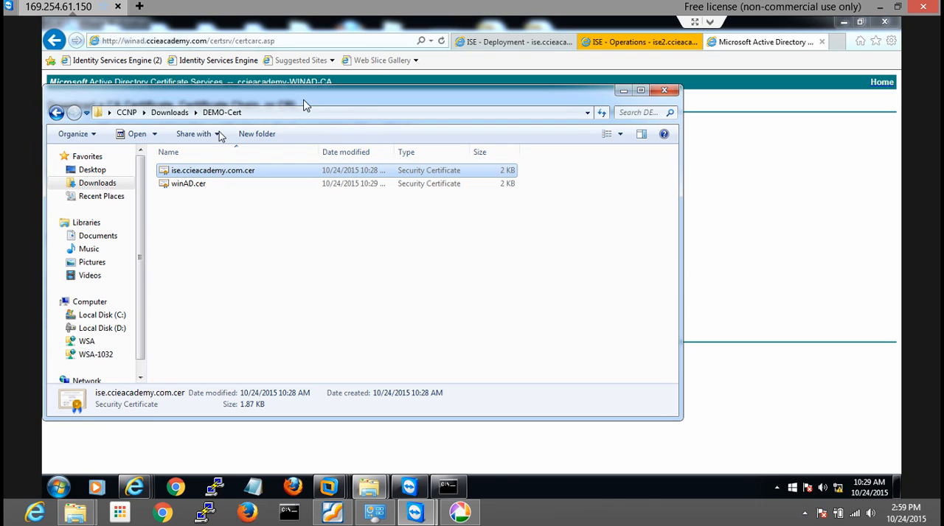
left_click(623, 93)
Return to the ISE Deployment page, deselect the signing request, and start a certificate import in the Certificate Store
left_click(516, 42)
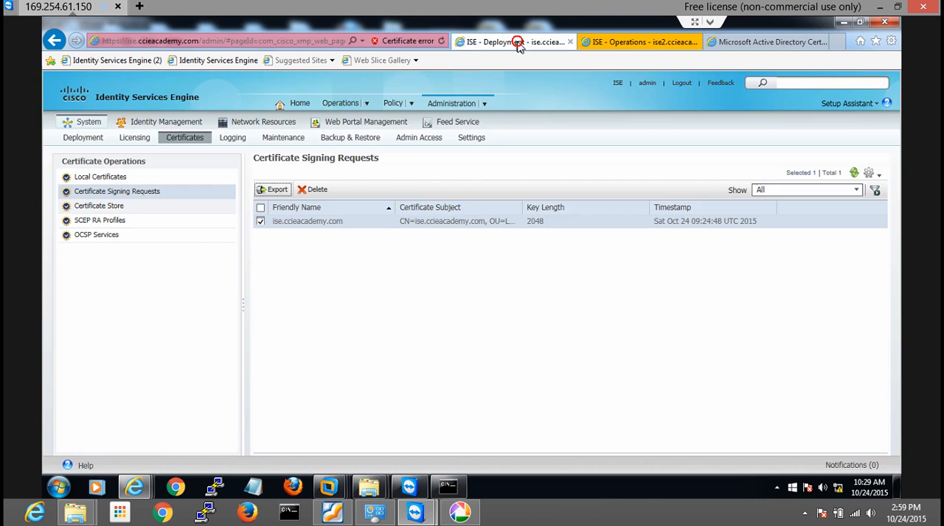
left_click(348, 353)
left_click(260, 223)
left_click(261, 223)
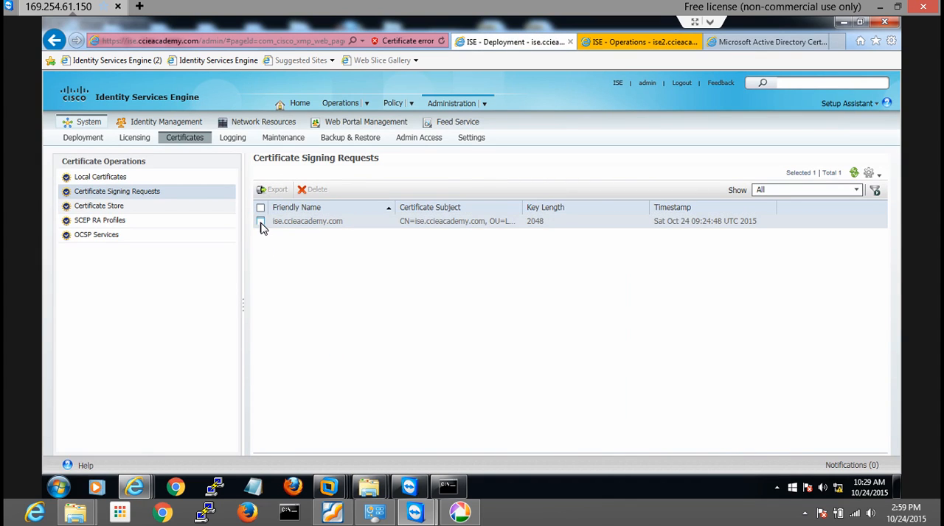
left_click(103, 210)
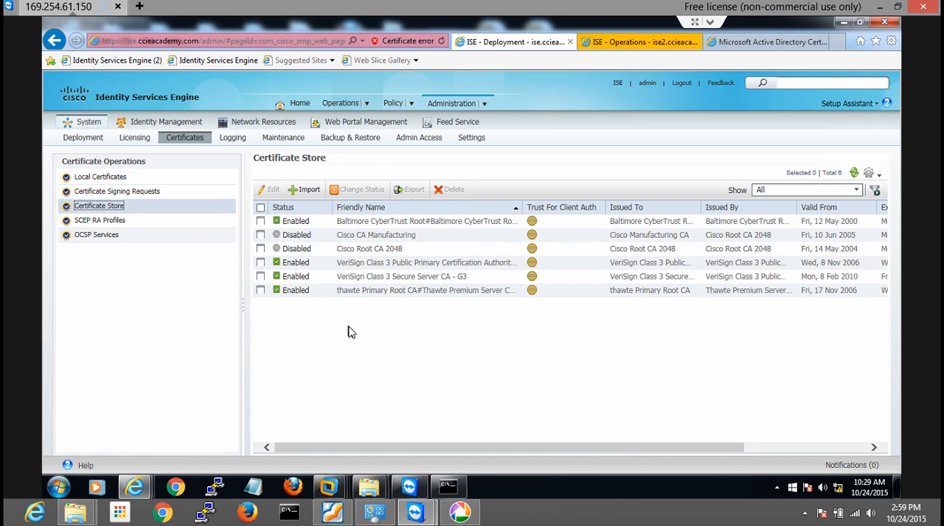
left_click(310, 193)
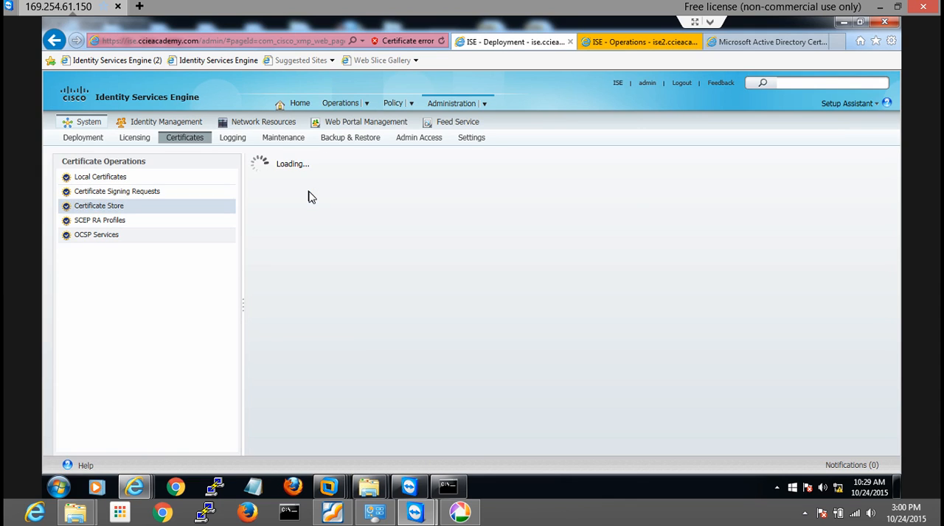
Choose winAD.cer from the DEMO-Cert folder in Downloads as the certificate file to import
left_click(344, 185)
left_click(546, 184)
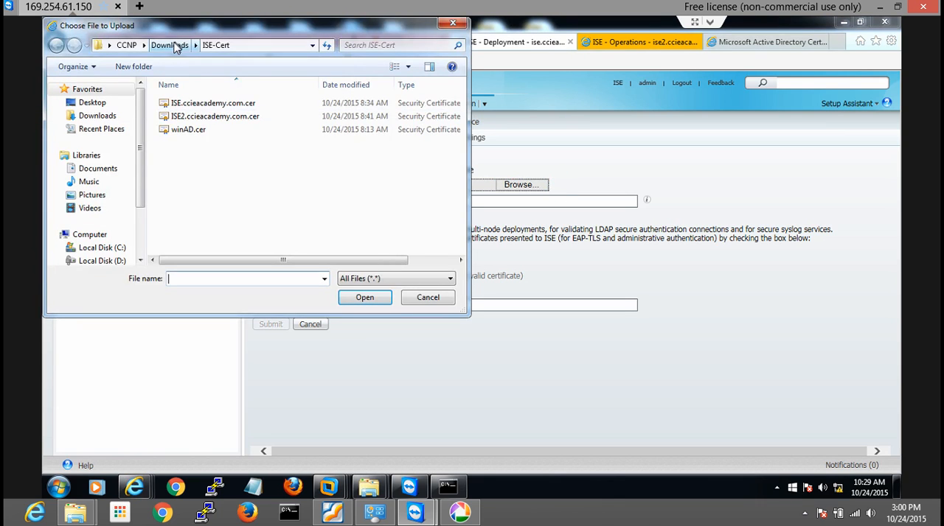
left_click(169, 44)
double_click(190, 116)
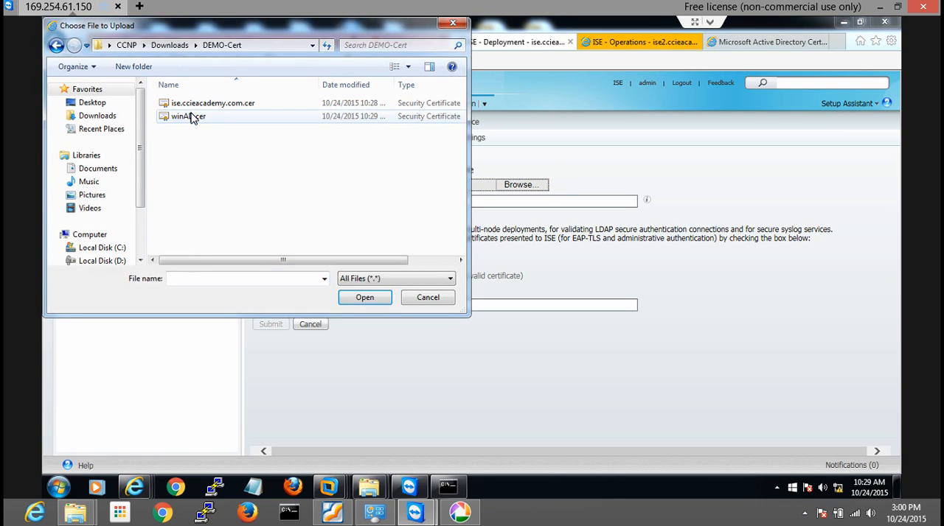
left_click(190, 117)
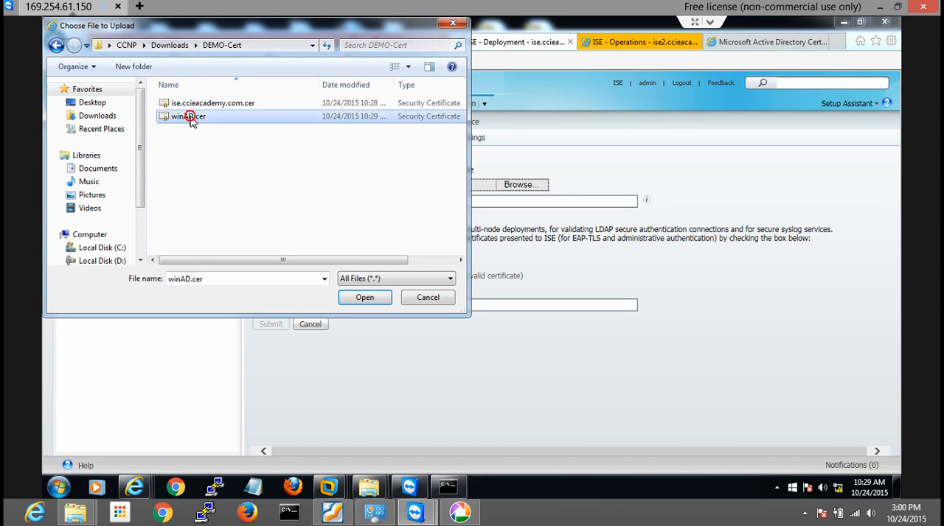
left_click(364, 298)
Import the certificate as Win-AD, trusted for client authentication or Secure Syslog services, with the description "Widnows AD CA Server Certificate"
left_click(340, 200)
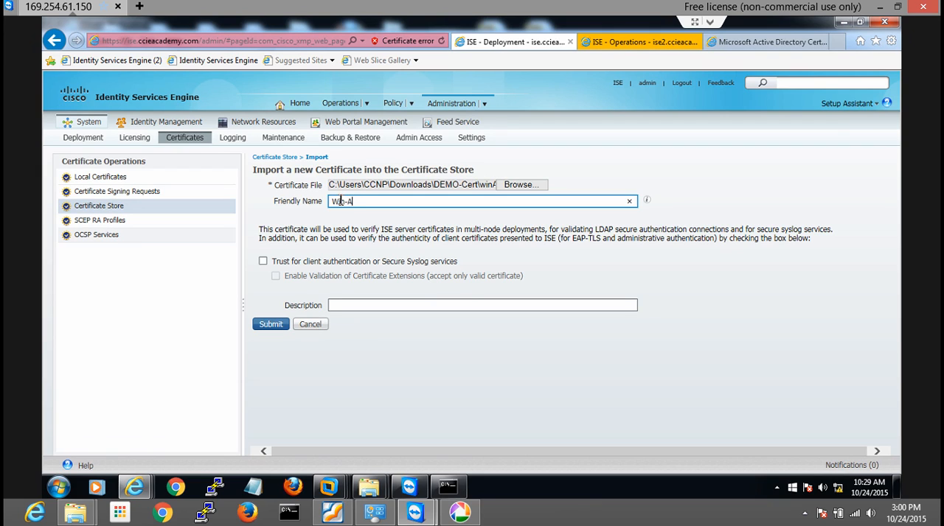
left_click(354, 305)
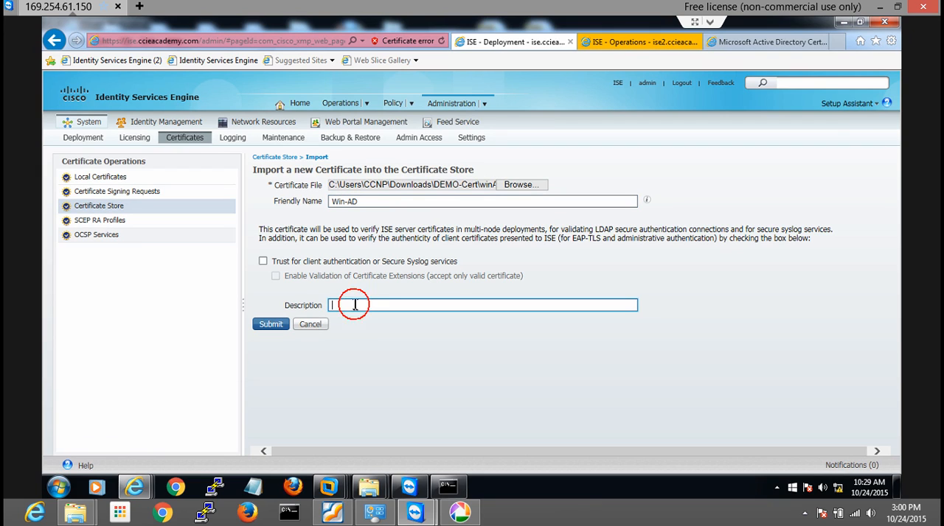
left_click(263, 262)
left_click(344, 301)
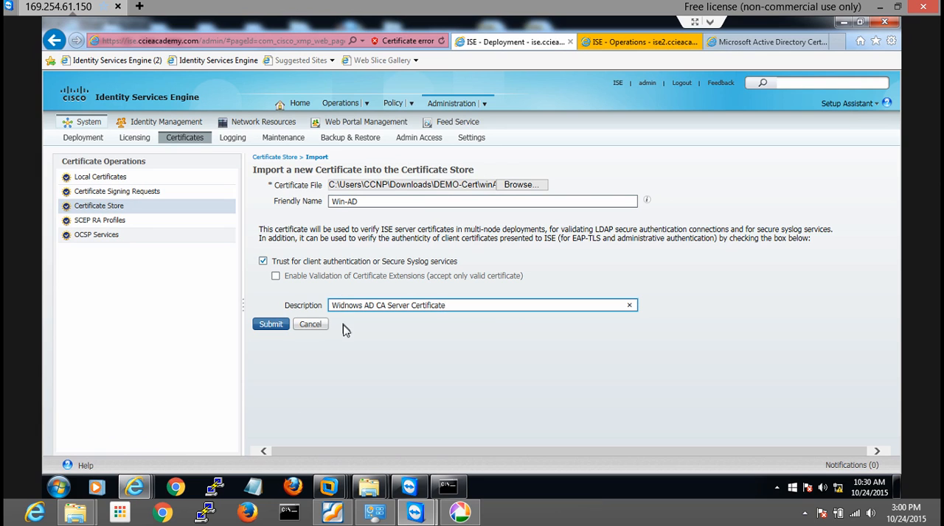
left_click(269, 325)
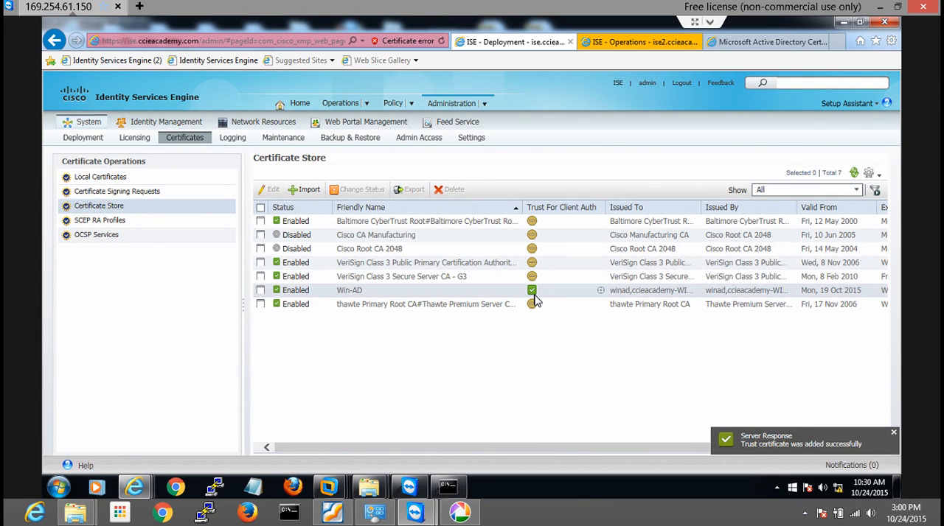
Open the Local Certificates list and accept the security alert about revocation information
left_click(101, 181)
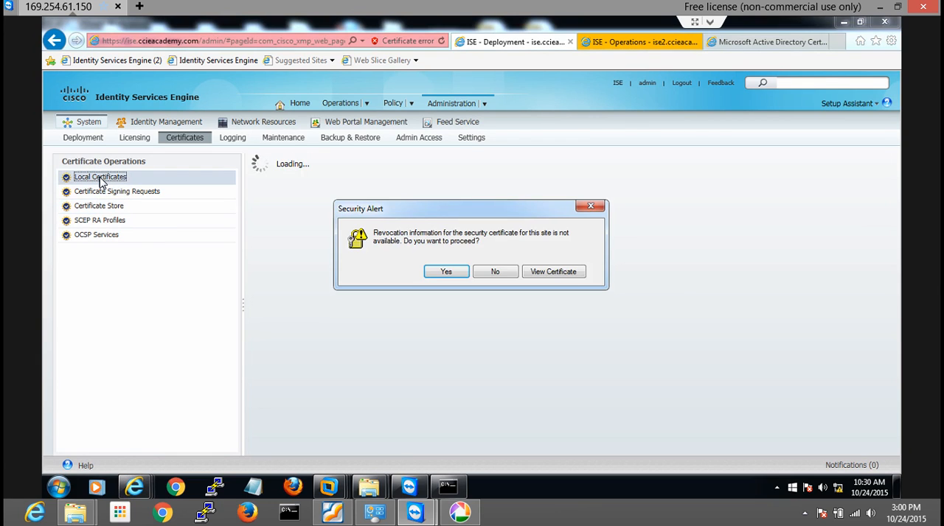
left_click(446, 279)
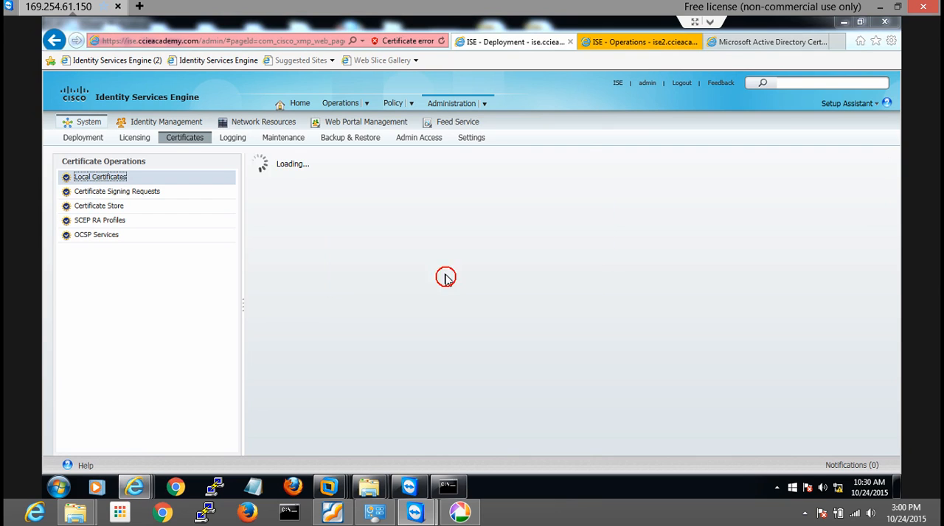
left_click(404, 326)
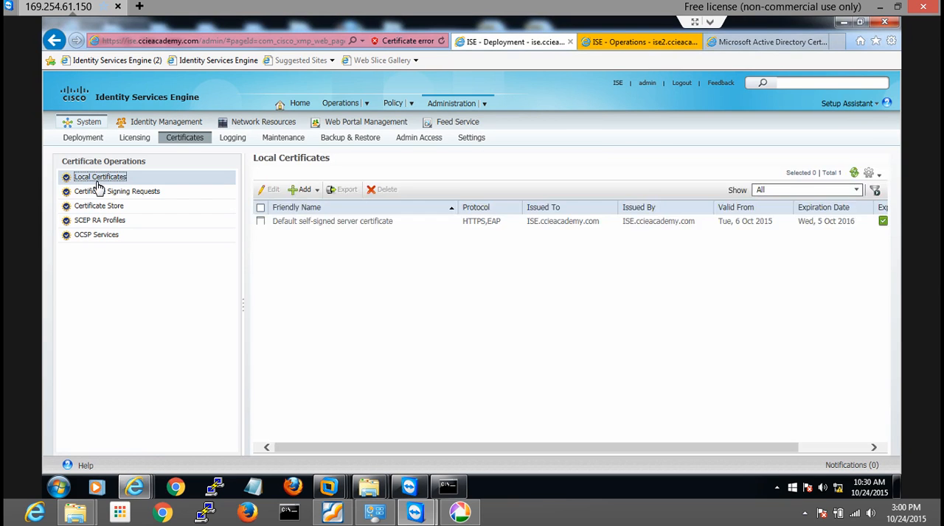
left_click(320, 326)
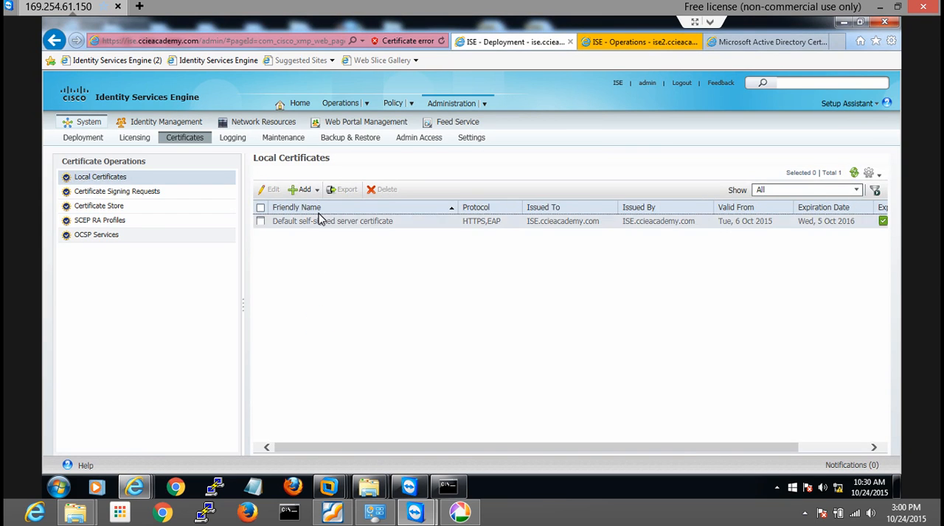
Start binding a CA-signed certificate and choose ise.ccieacademy.com.cer from the DEMO-Cert folder as its certificate file
left_click(314, 190)
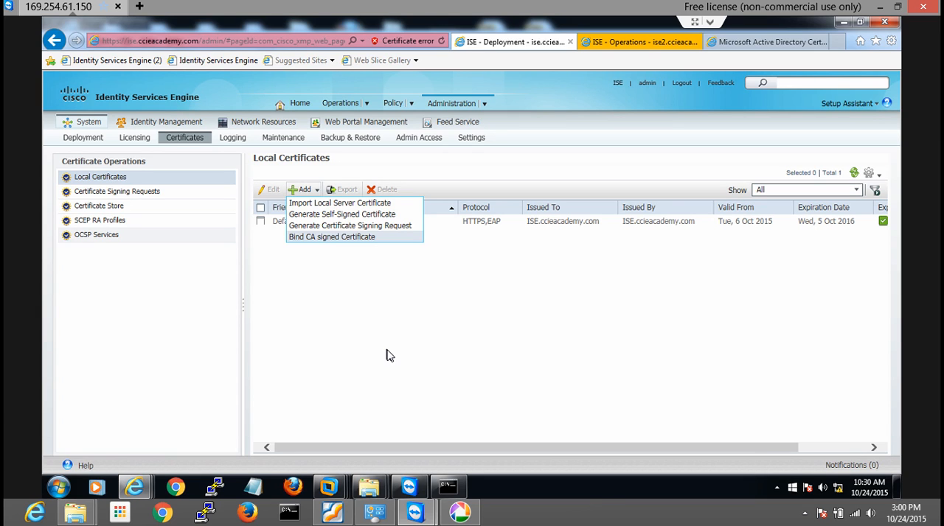
left_click(371, 487)
left_click(311, 431)
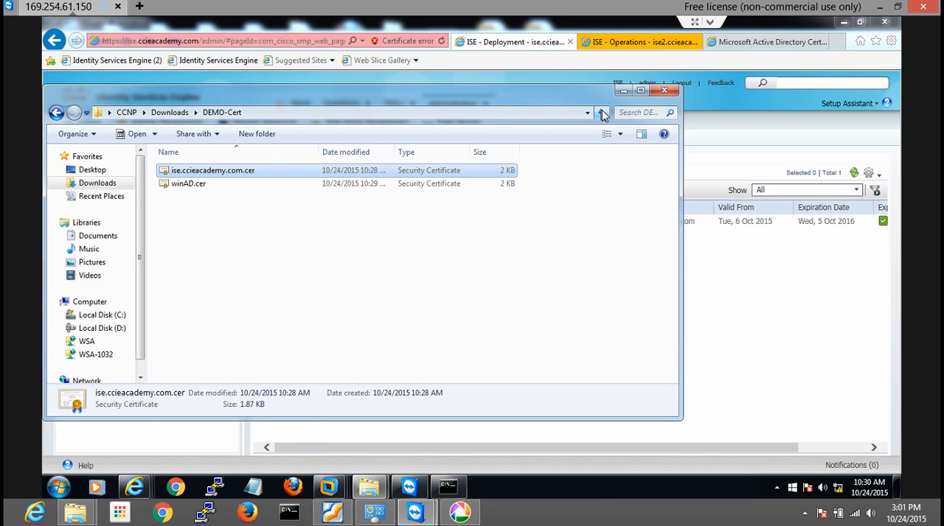
left_click(622, 91)
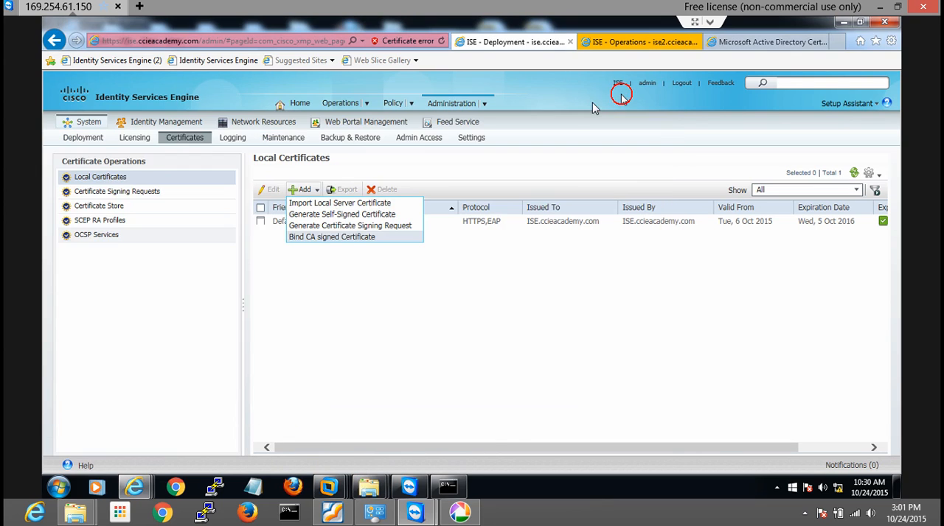
left_click(360, 241)
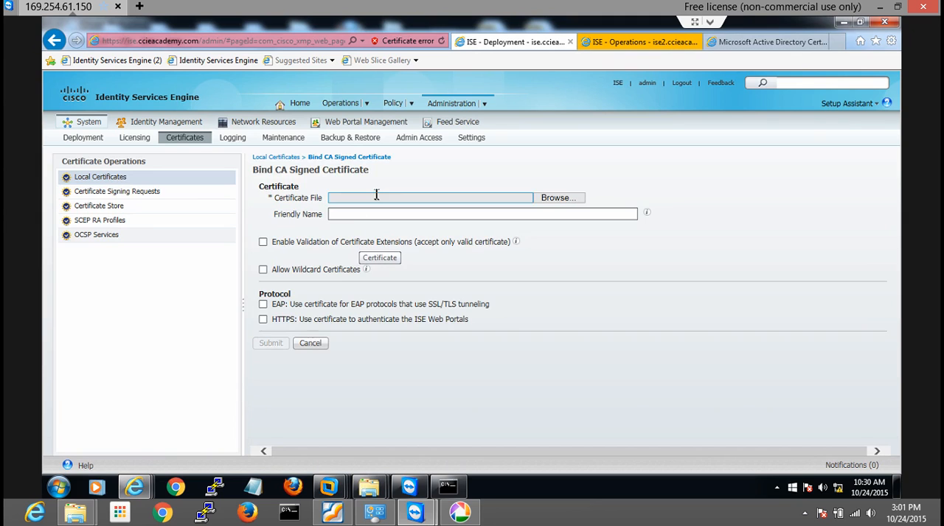
left_click(559, 200)
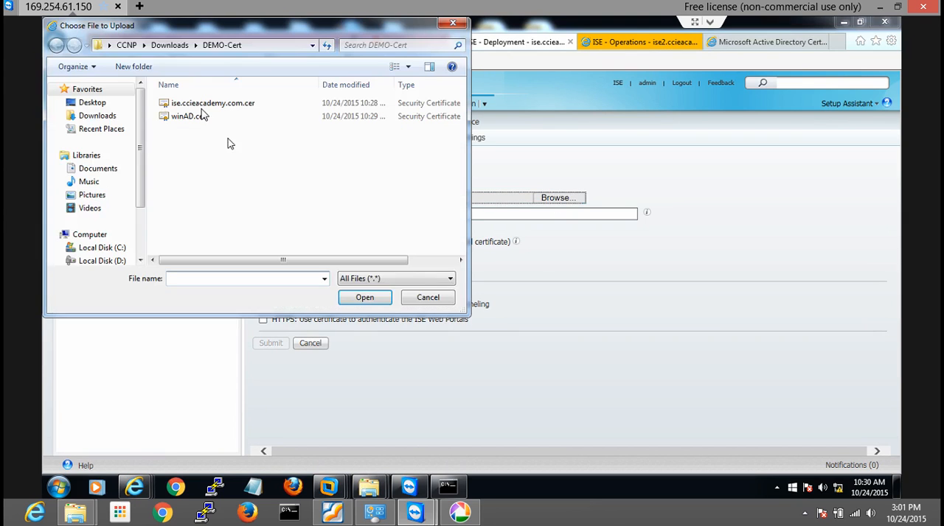
left_click(193, 103)
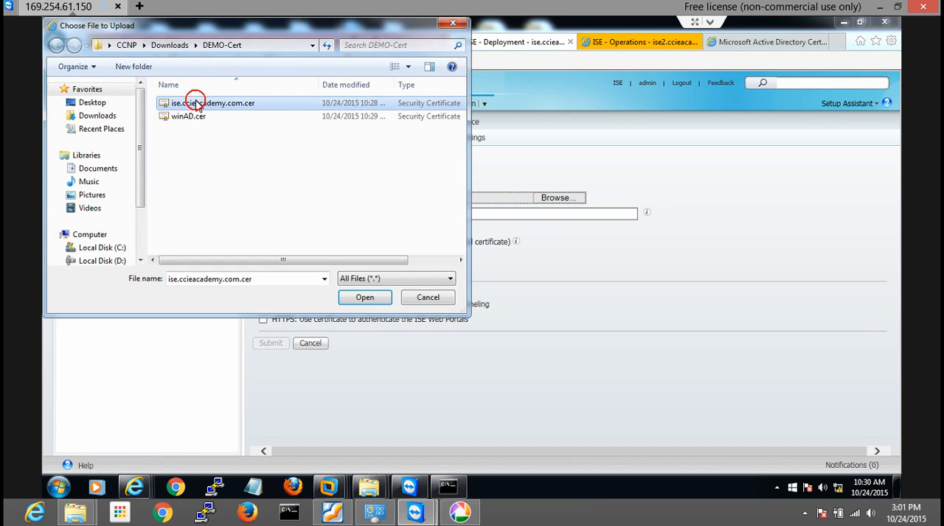
left_click(364, 299)
Bind the CA-signed certificate with friendly name ise.ccieacademy.com for the EAP and HTTPS protocols, accepting the application server restart
left_click(354, 215)
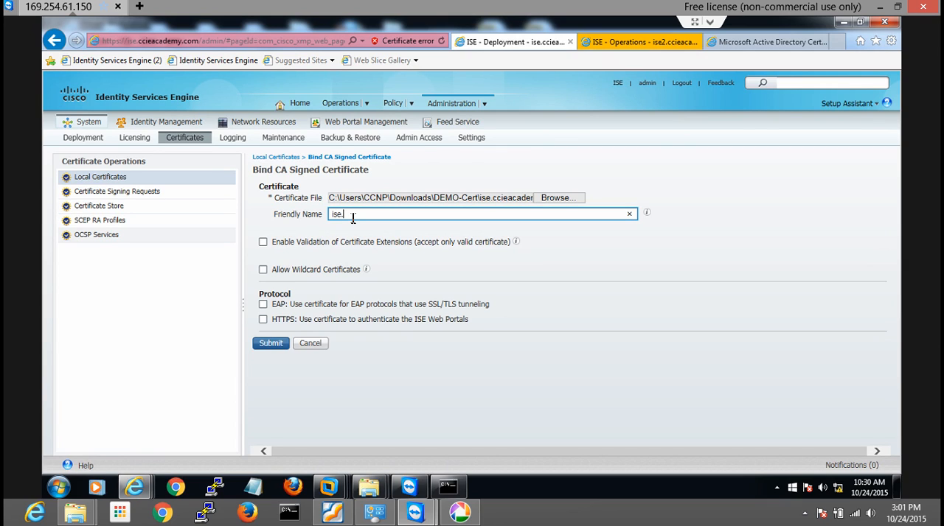
type("ise.ccieacademy.com")
left_click(263, 304)
left_click(264, 319)
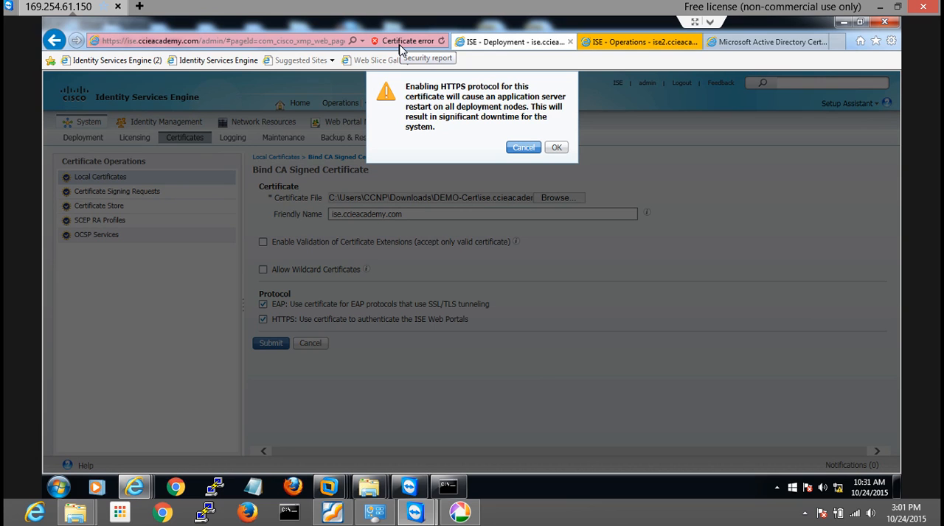
left_click(556, 148)
left_click(271, 343)
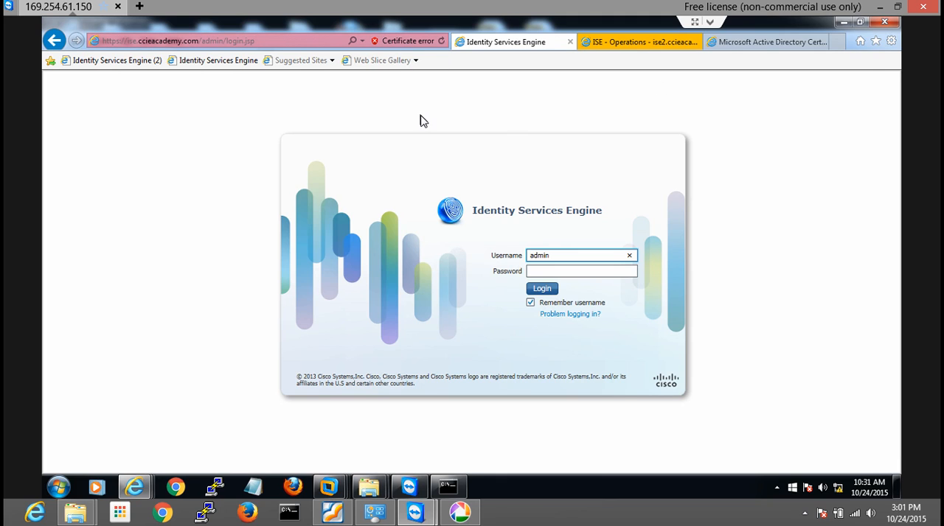
Open the browser's list of Trusted Root Certification Authorities certificates from its Internet options
left_click(891, 41)
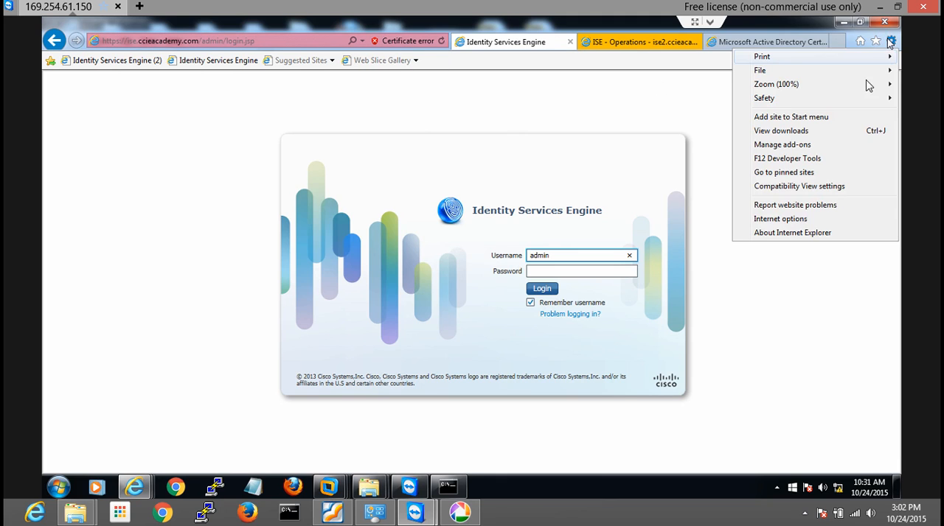
left_click(799, 220)
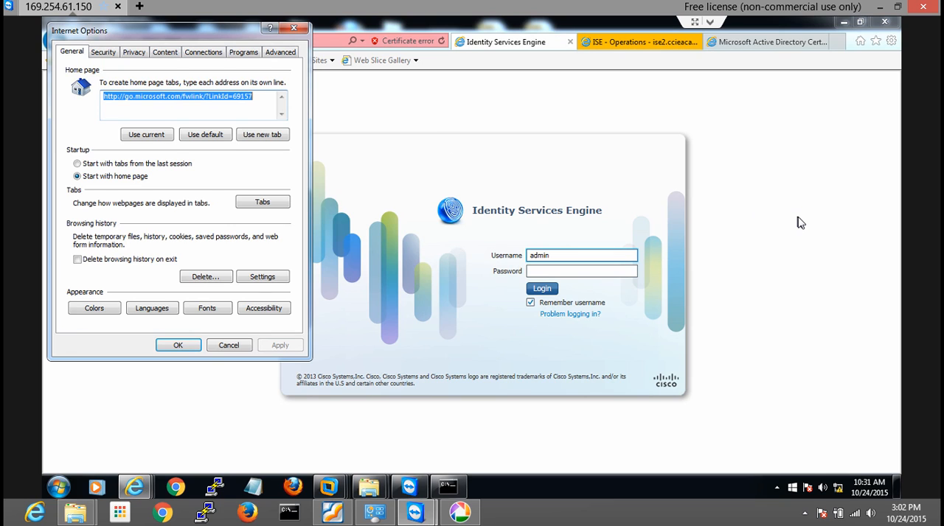
left_click(133, 53)
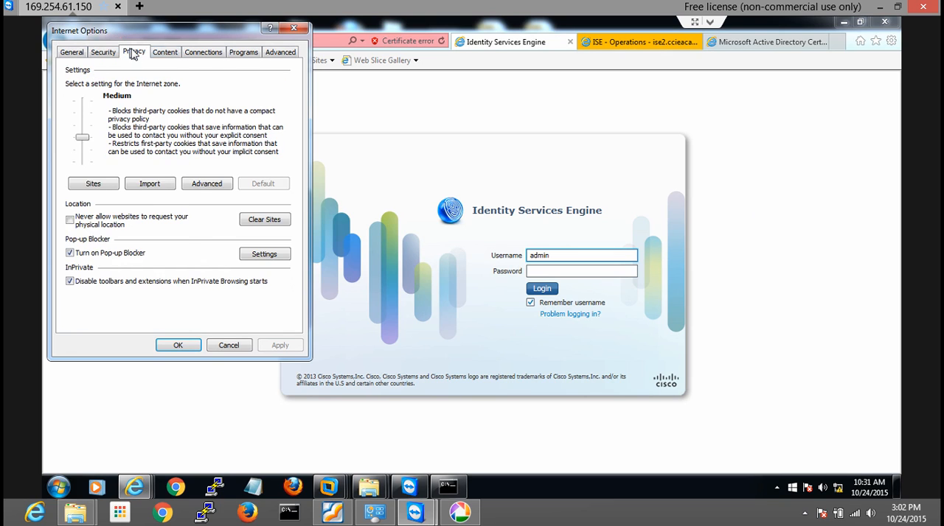
left_click(166, 52)
left_click(185, 154)
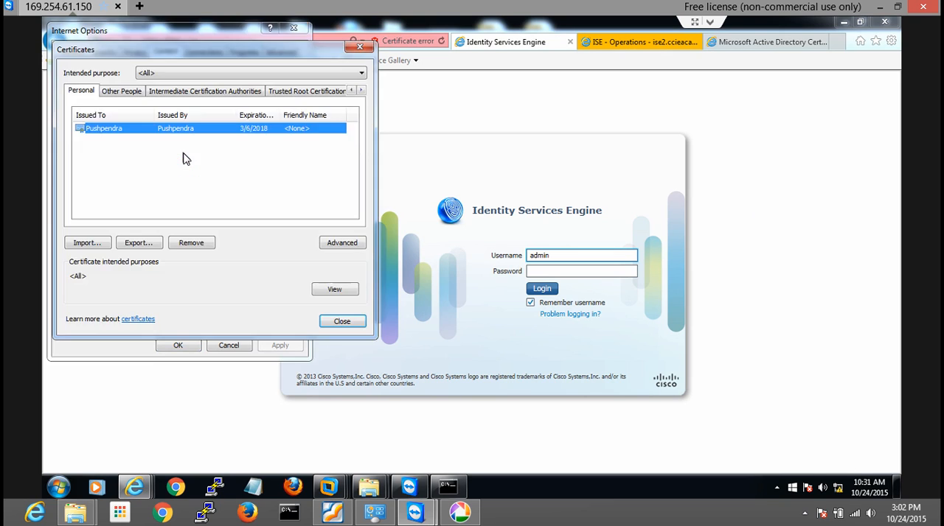
left_click(234, 92)
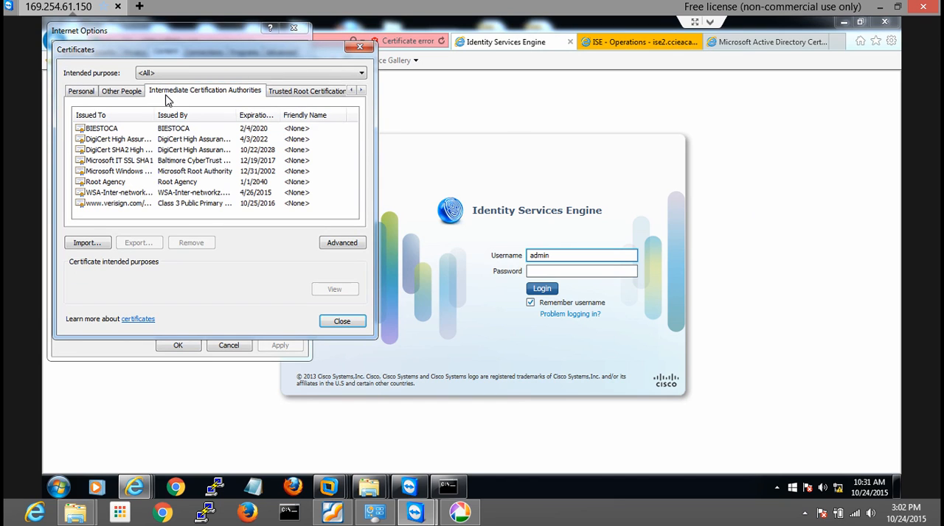
left_click(285, 92)
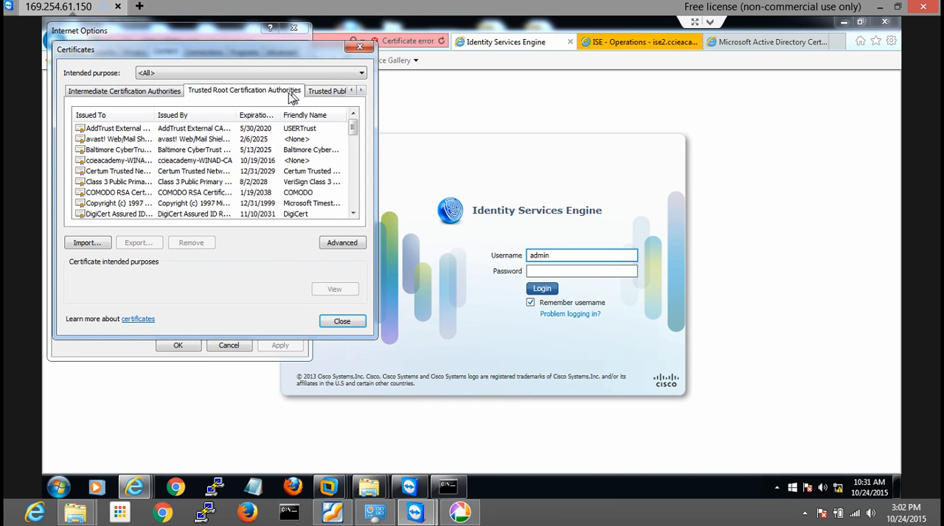
Remove the ccieacademy-WINAD-CA certificate from the trusted root store and confirm its deletion
left_click(115, 162)
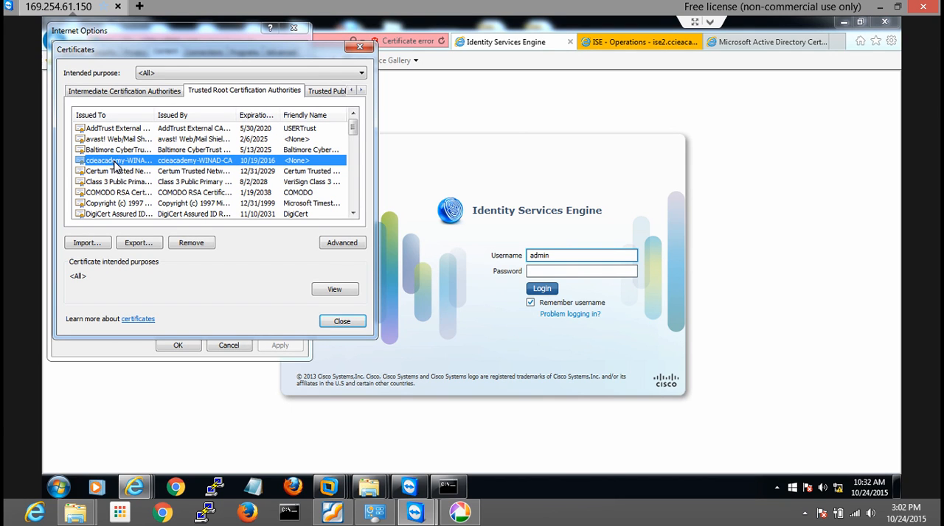
left_click(189, 241)
left_click(520, 317)
left_click(540, 334)
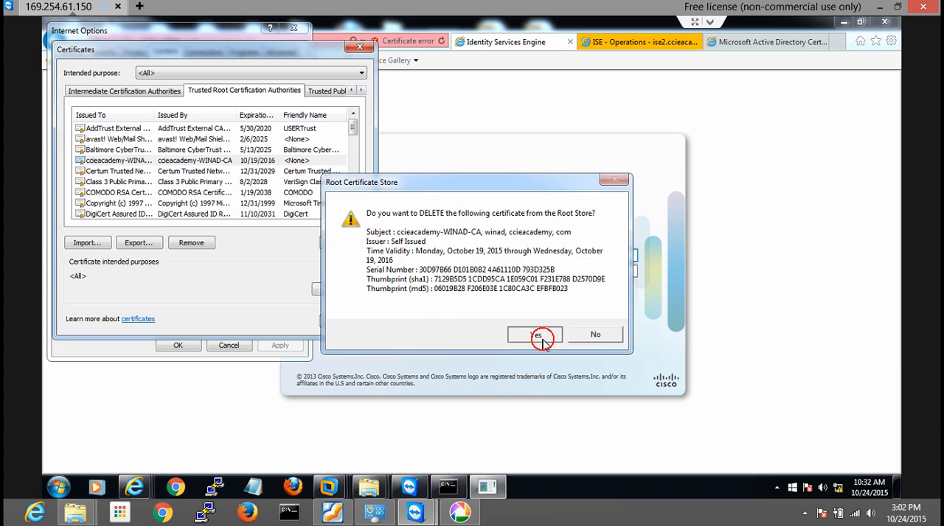
Import winAD.cer from the DEMO-Cert folder into the Trusted Root Certification Authorities store and accept the security warning
left_click(95, 243)
left_click(295, 325)
left_click(328, 139)
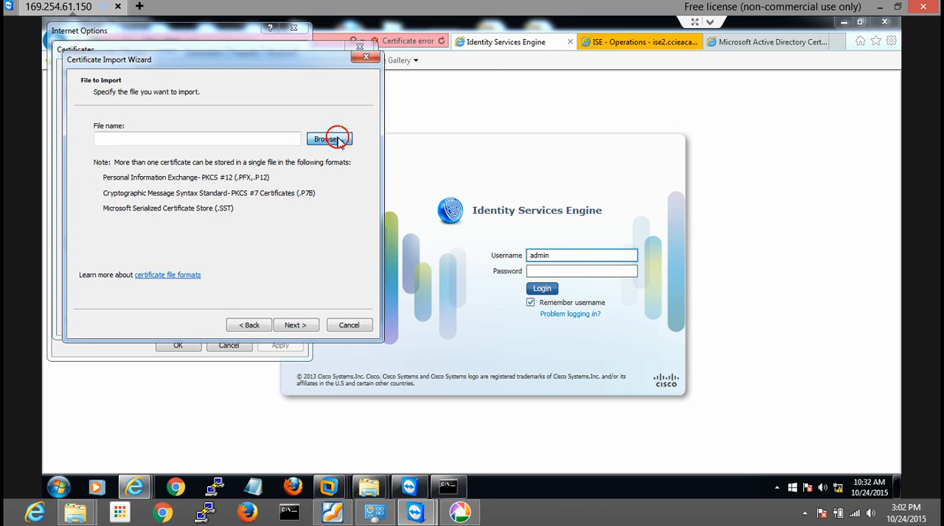
left_click(221, 169)
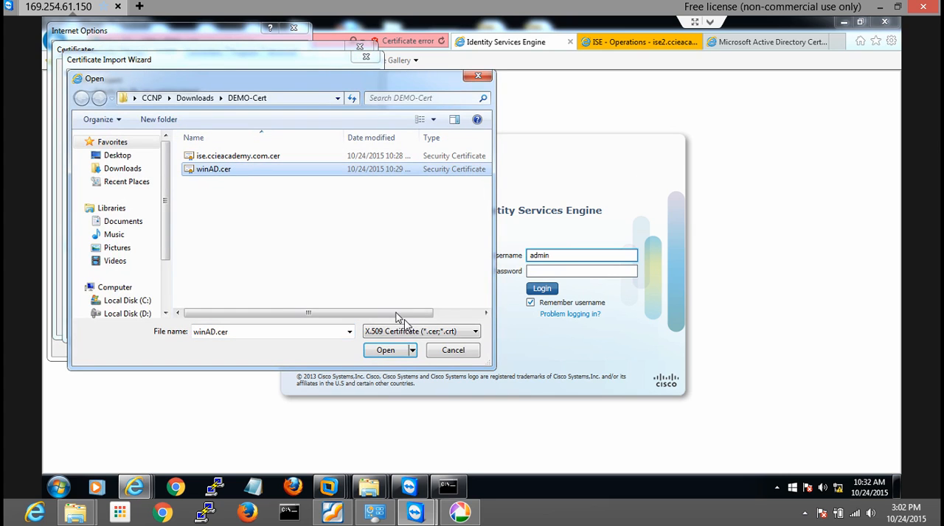
left_click(386, 350)
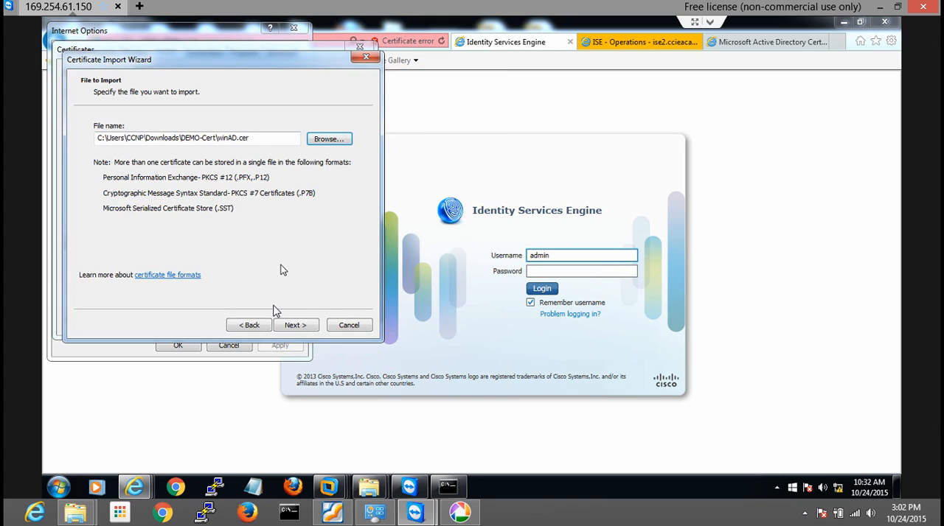
left_click(295, 325)
left_click(296, 325)
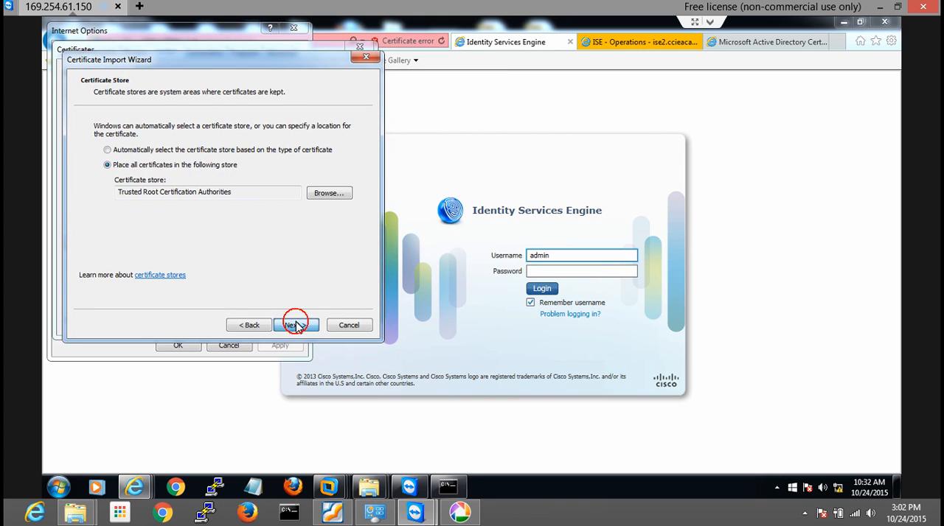
left_click(309, 331)
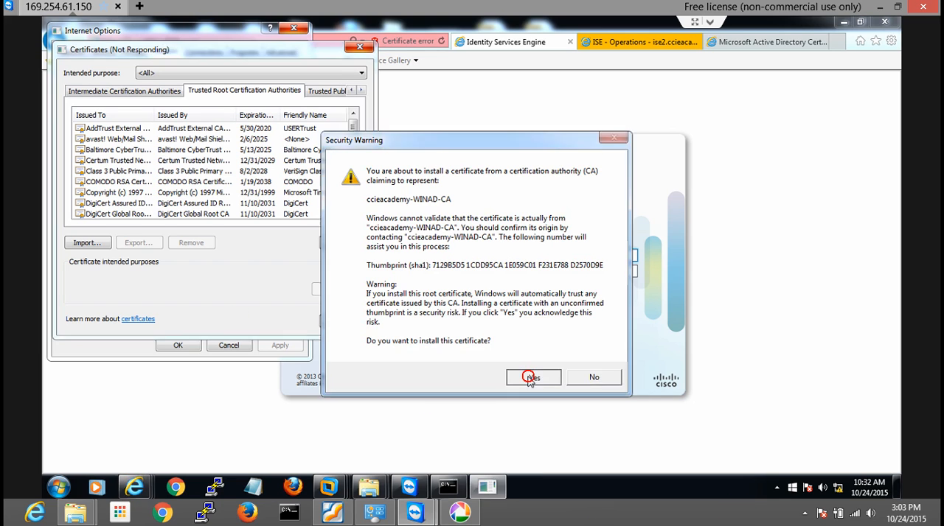
left_click(533, 378)
left_click(519, 300)
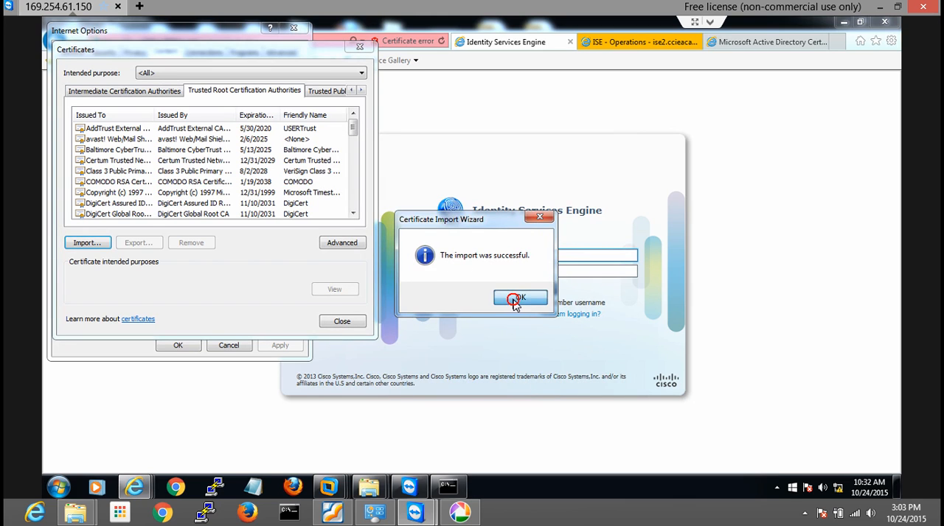
Check the ccieacademy-WINAD-CA entry in the trusted root list, widening the Issued To column, and close the Internet options
left_click(131, 160)
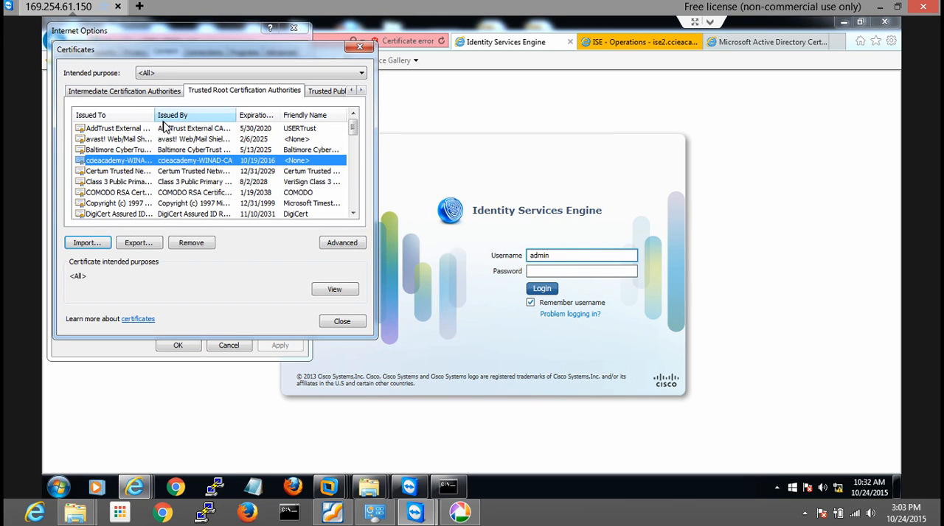
left_click_drag(182, 114, 216, 115)
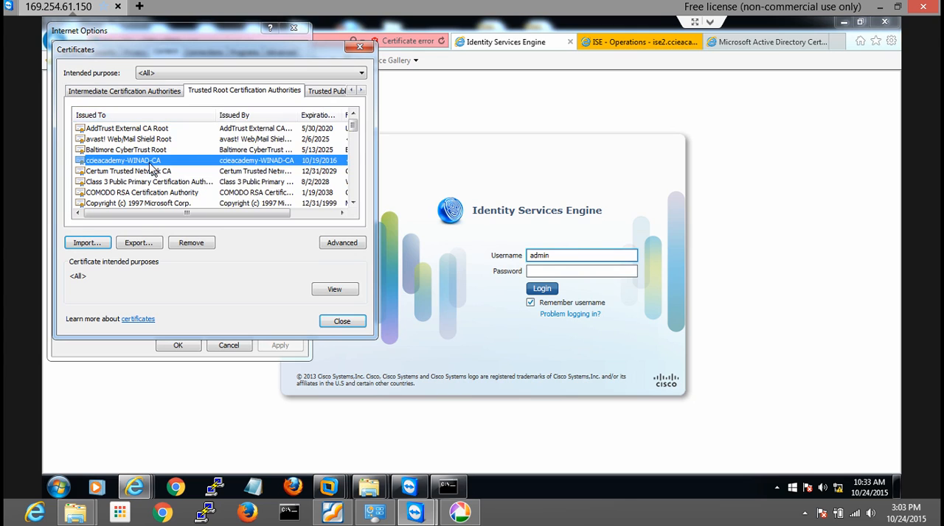
left_click(336, 321)
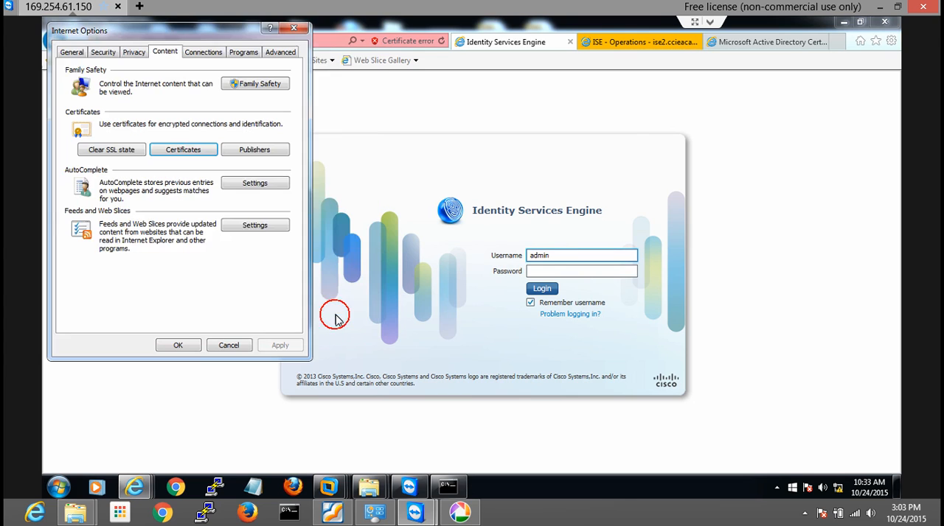
left_click(179, 346)
left_click(184, 352)
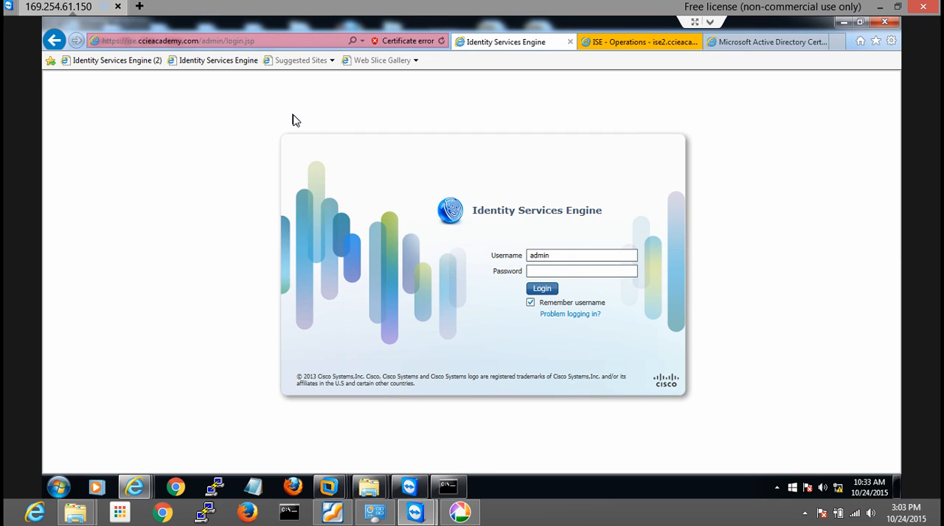
View the certificate error report for the ISE login page and reload the page
left_click(402, 43)
left_click(400, 41)
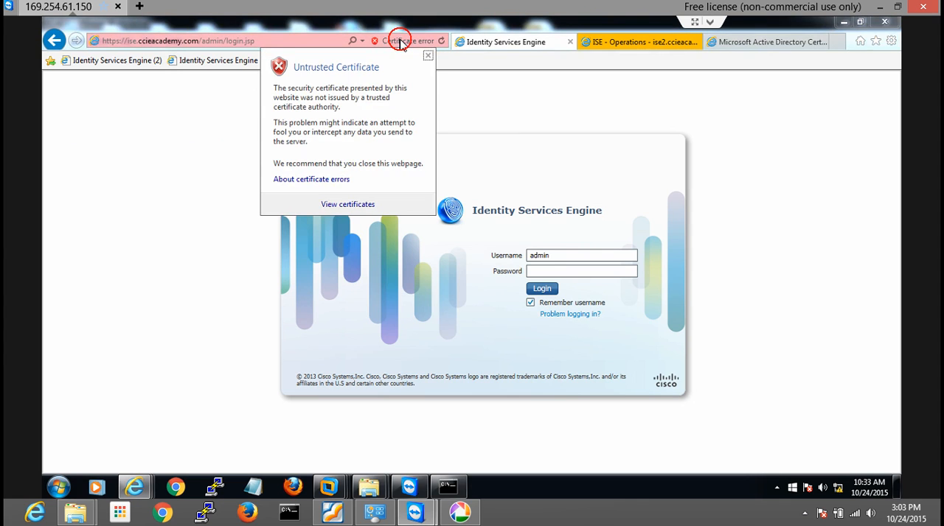
left_click(442, 42)
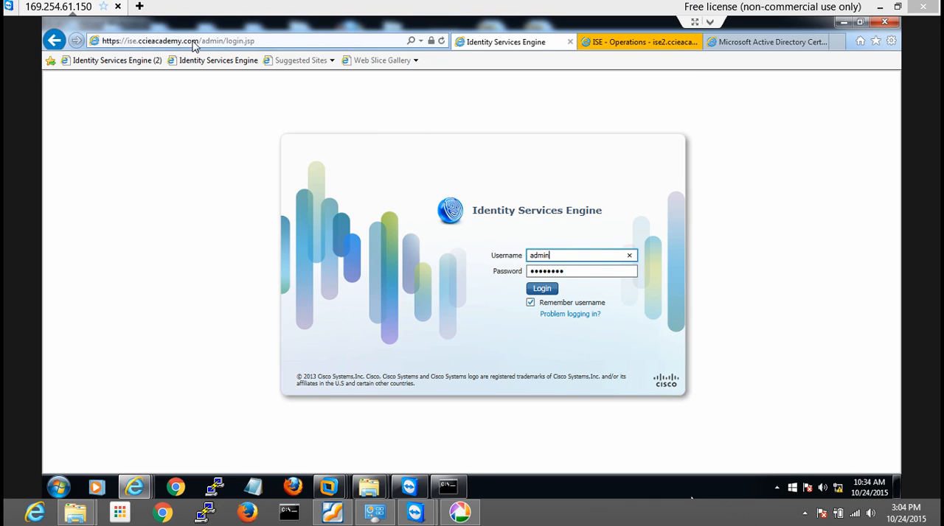
Open the ISE site's certificate from its website identification and examine the issuer and the Subject field in the details
left_click(431, 42)
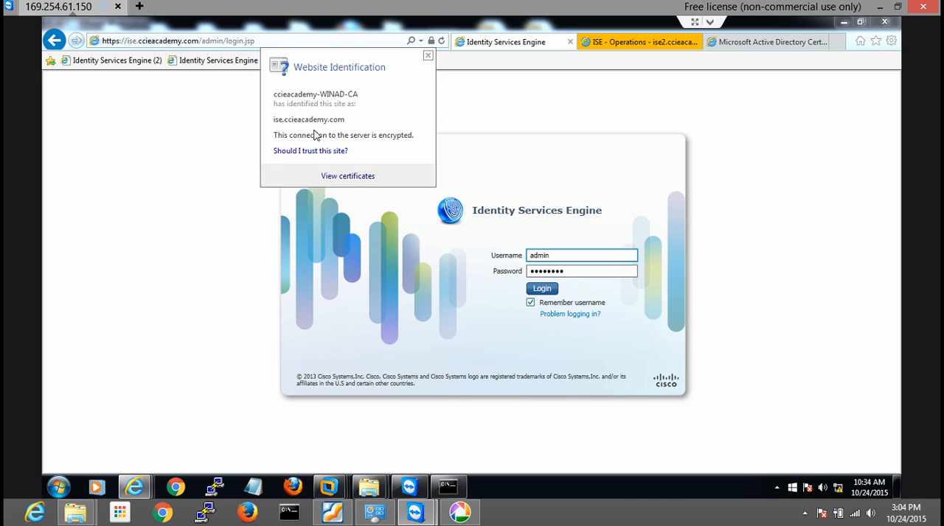
left_click(351, 177)
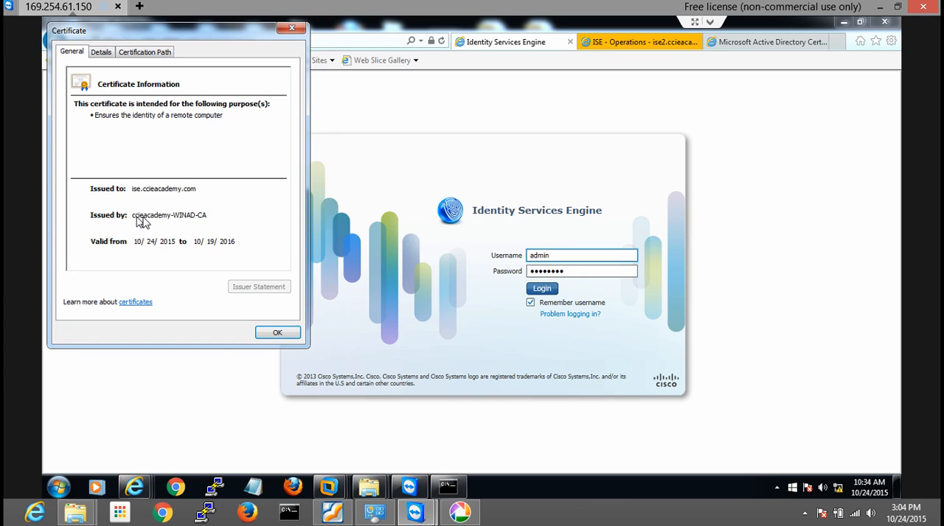
left_click(100, 51)
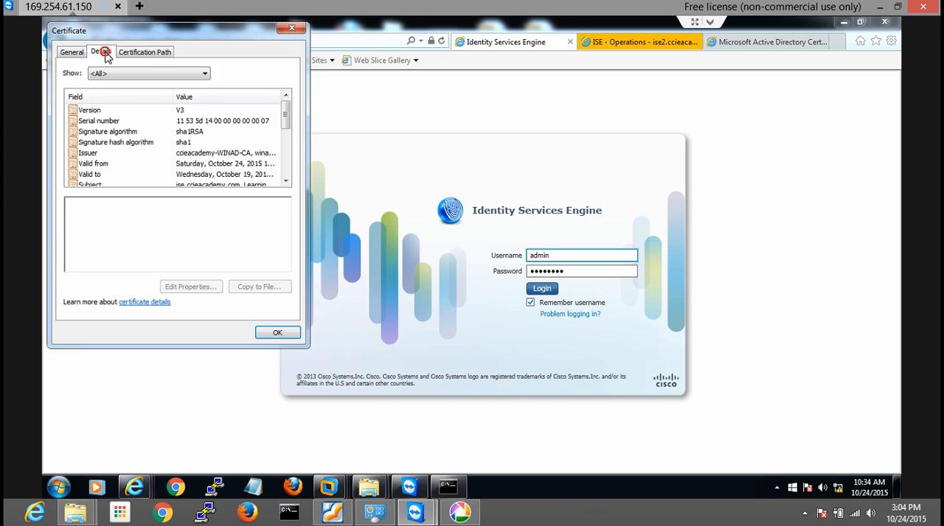
left_click(87, 182)
mouse_move(83, 203)
left_mouse_down()
mouse_move(150, 206)
mouse_move(140, 217)
mouse_move(78, 213)
left_mouse_up()
left_click(92, 222)
left_click_drag(281, 115, 286, 140)
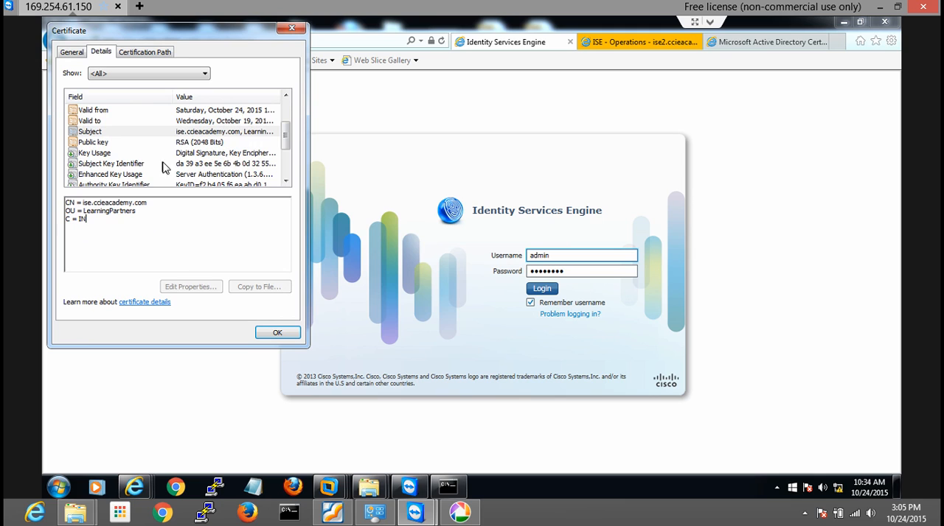
Examine the certificate's key usage, subject key identifier, enhanced key usage and public key fields, and close the certificate
left_click(101, 154)
left_click(104, 162)
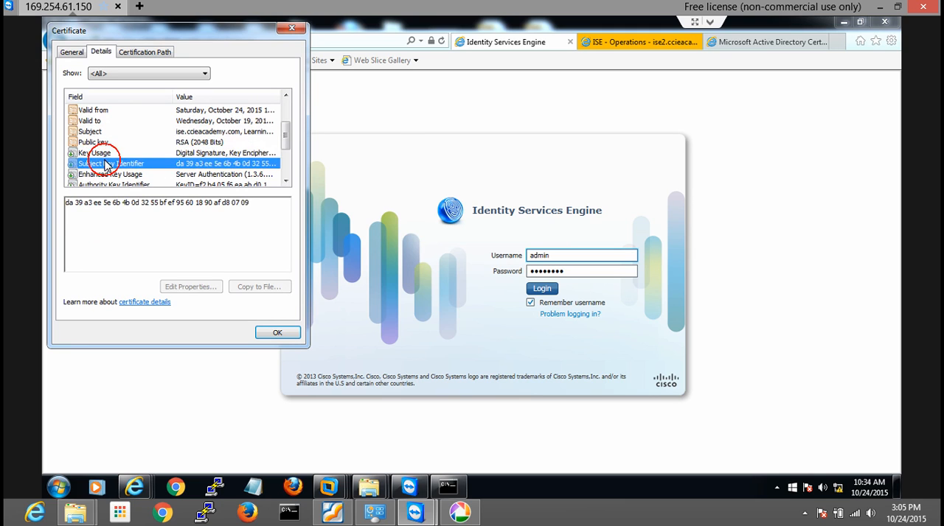
left_click(130, 174)
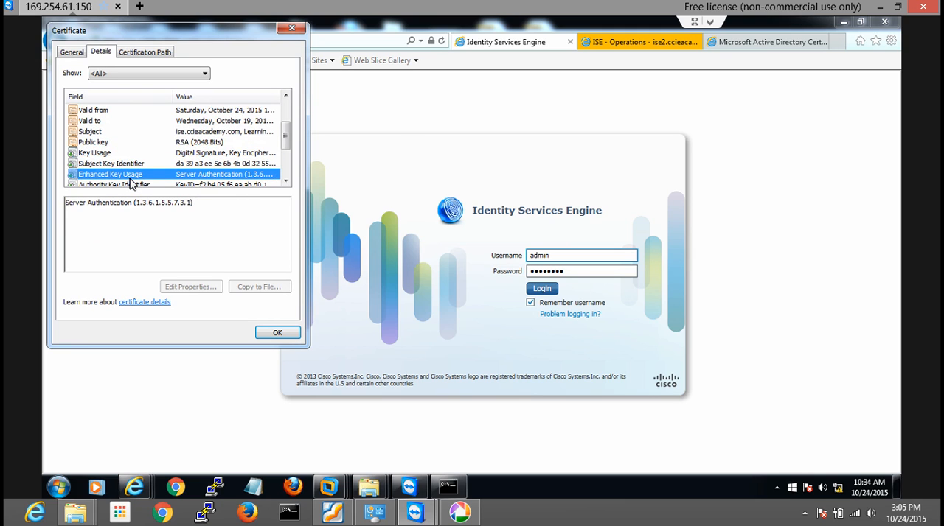
key("Up")
key("Up")
key("Up")
key("Up")
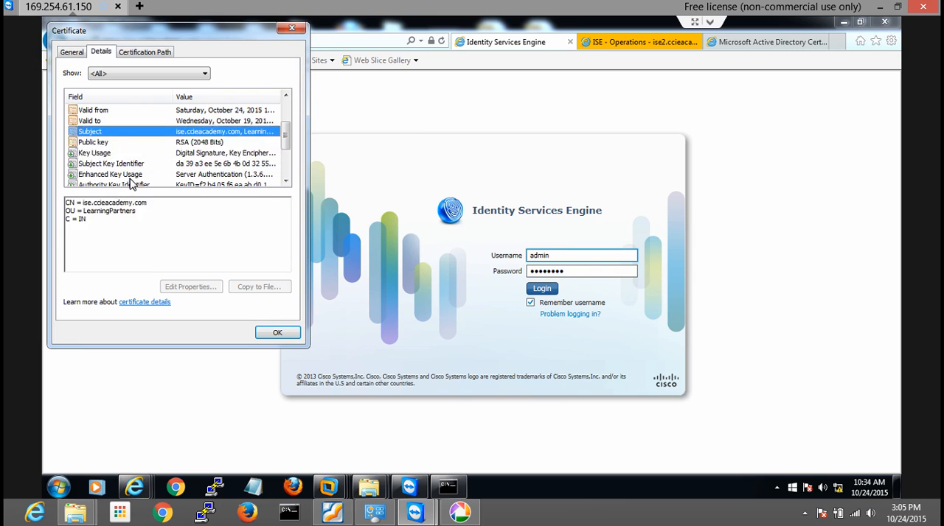
left_click(97, 141)
left_click(277, 333)
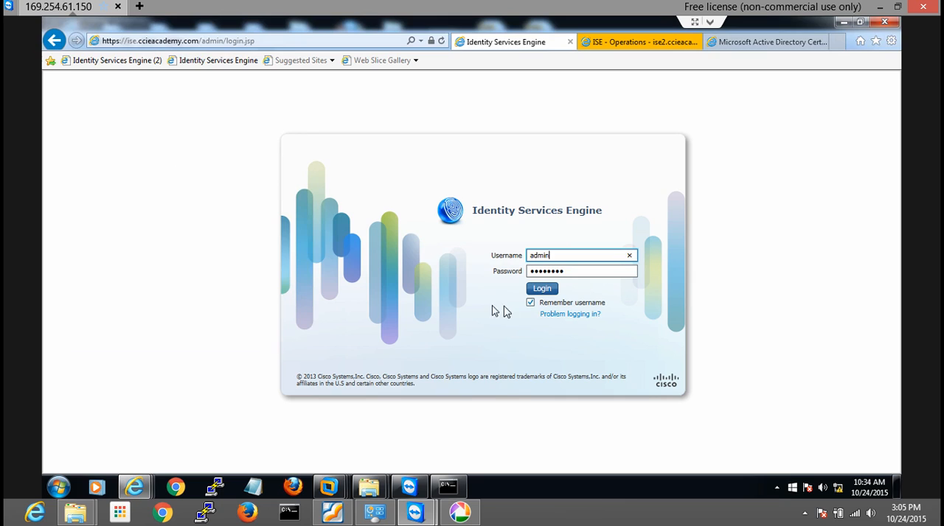
Replace the prefilled password with the admin account password and log in to ISE
double_click(566, 272)
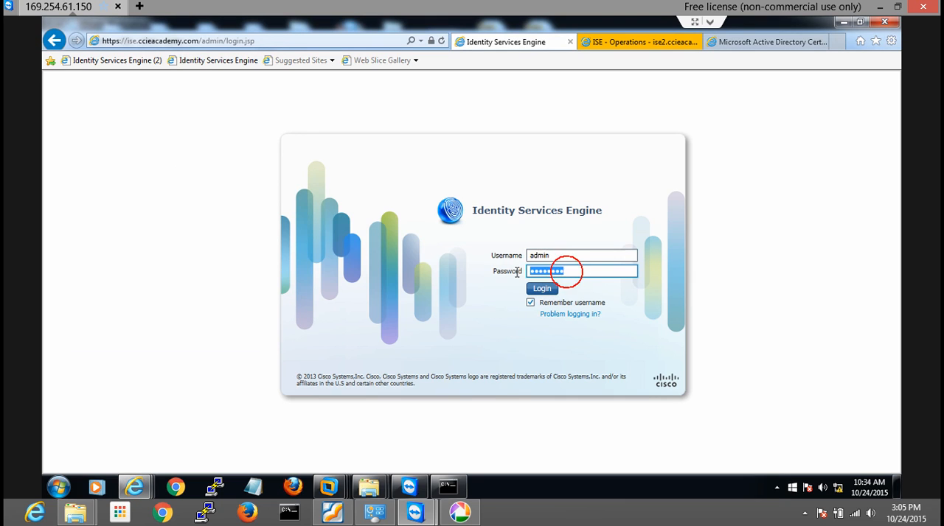
type("******")
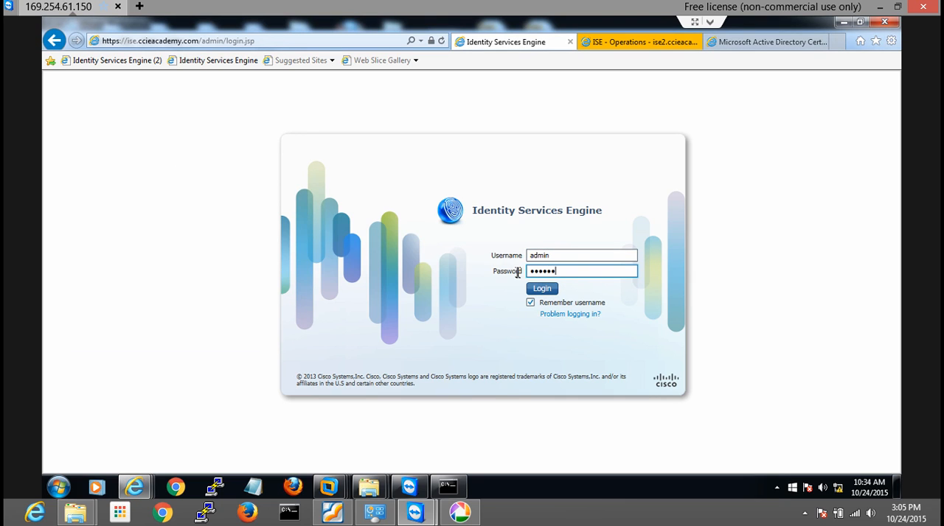
type("**")
key("Return")
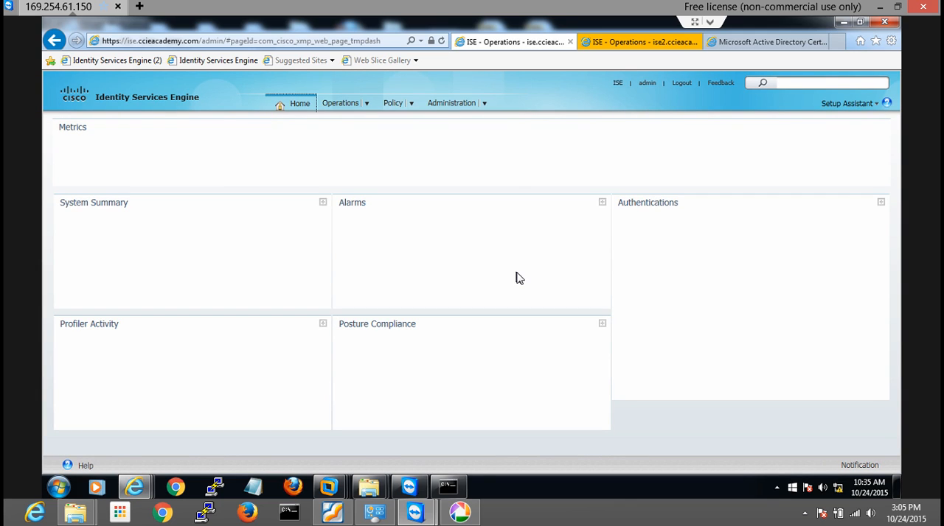
Switch to the ISE2 admin site, proceed past the revocation alert, and check its local certificates and certificate signing requests
left_click(621, 46)
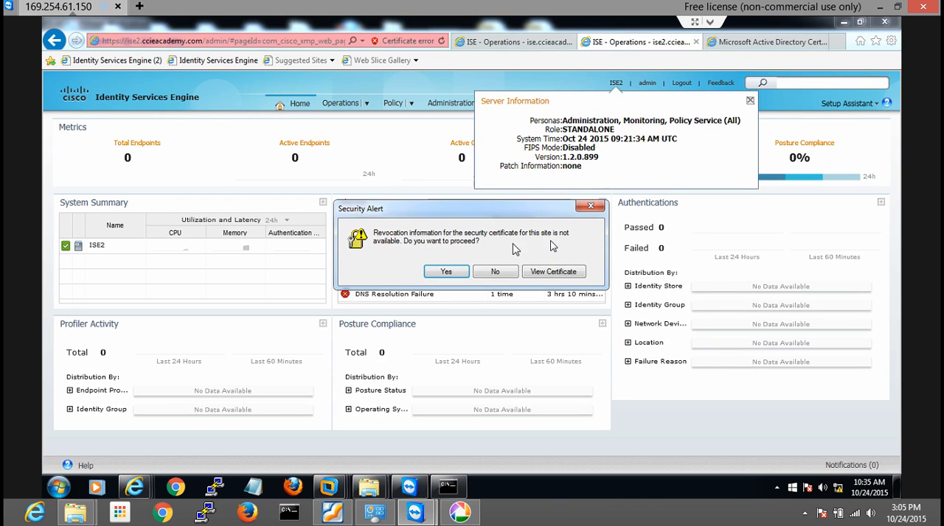
left_click(446, 271)
left_click(418, 327)
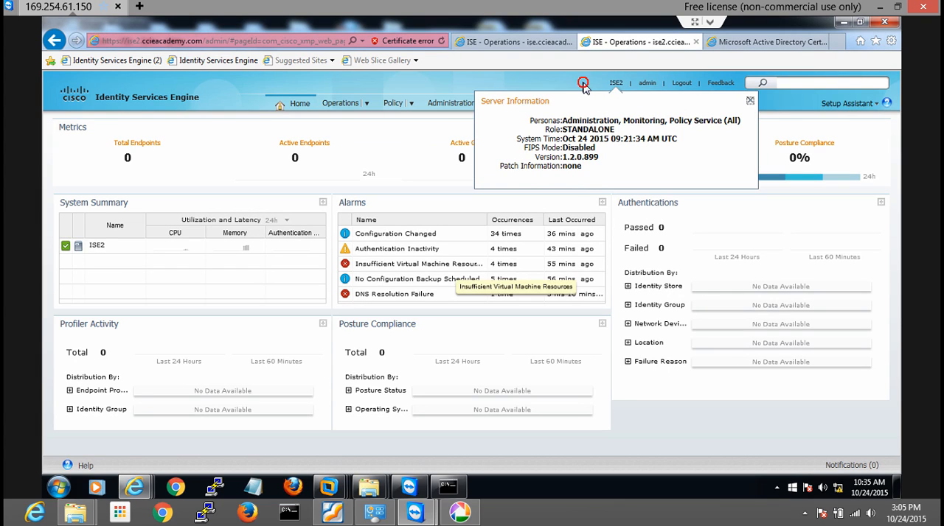
left_click(452, 104)
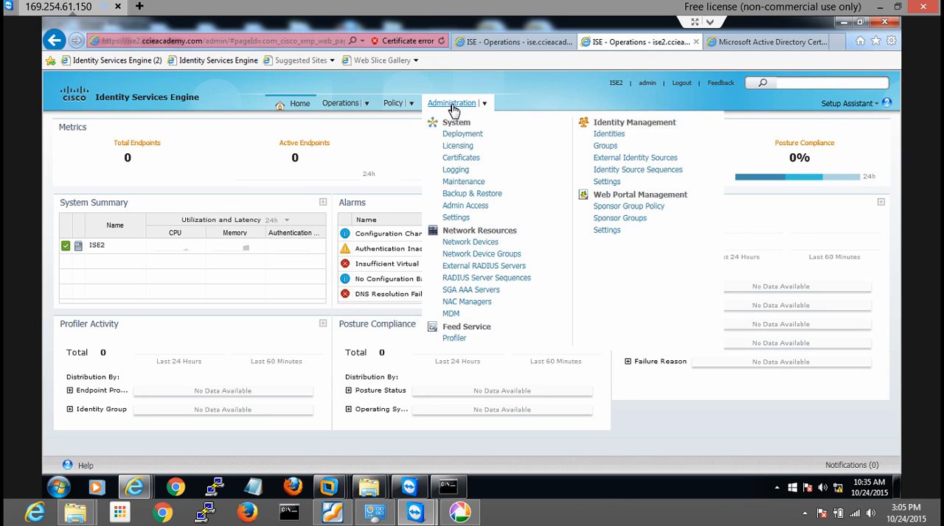
left_click(461, 158)
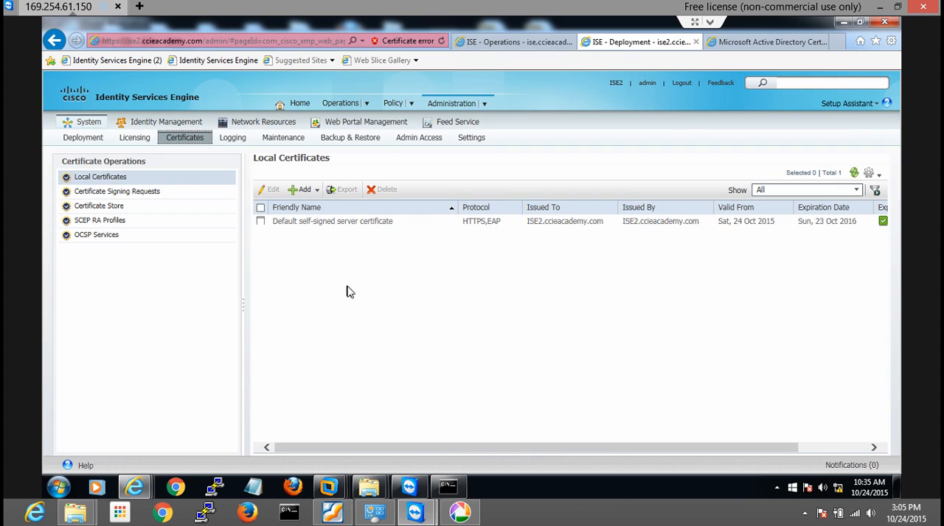
left_click(110, 193)
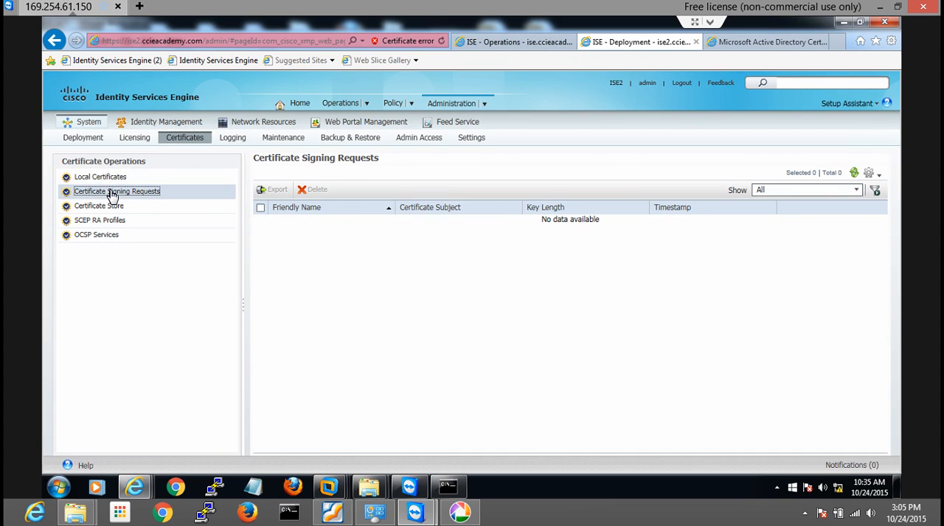
left_click(116, 182)
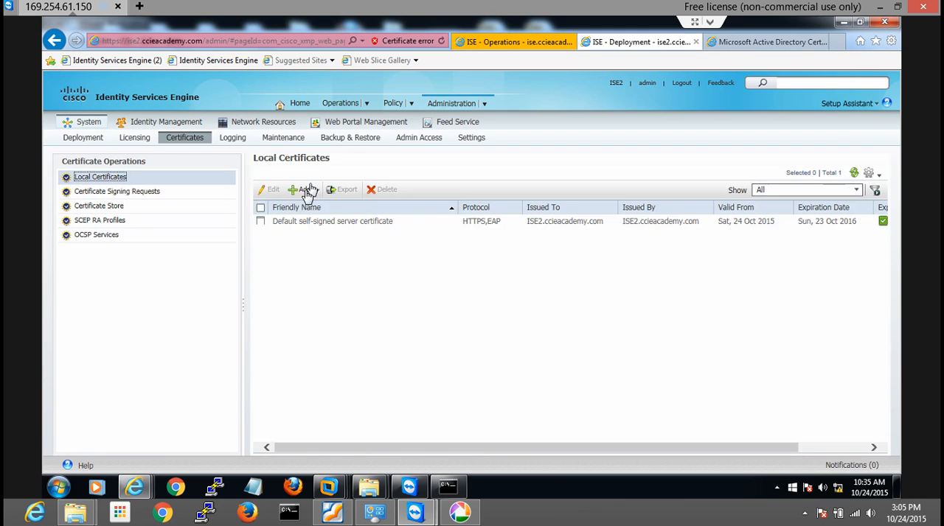
Generate a certificate signing request on ISE2 with CN=ISE2.ccieacademy.com, OU=LearningPartners and the country code as its subject, accepting the prompts
left_click(317, 191)
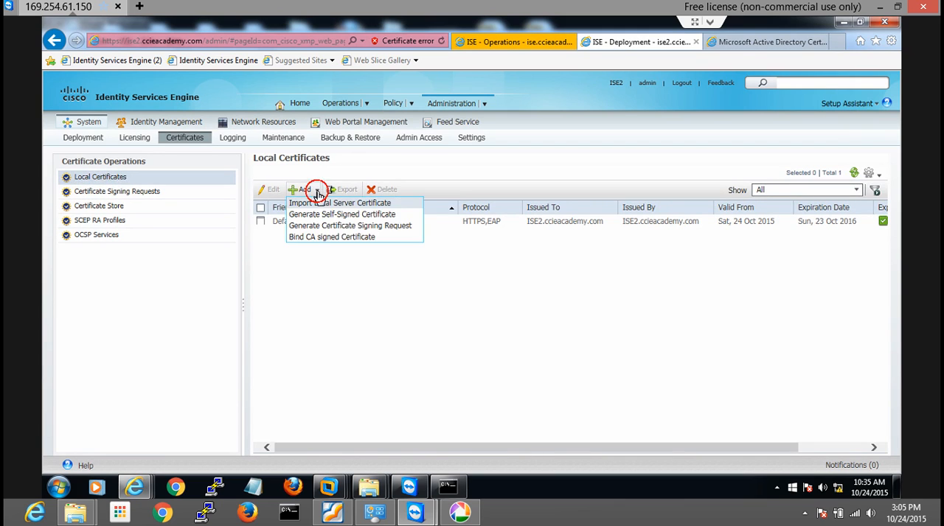
left_click(333, 227)
left_click(356, 200)
type("ISE2")
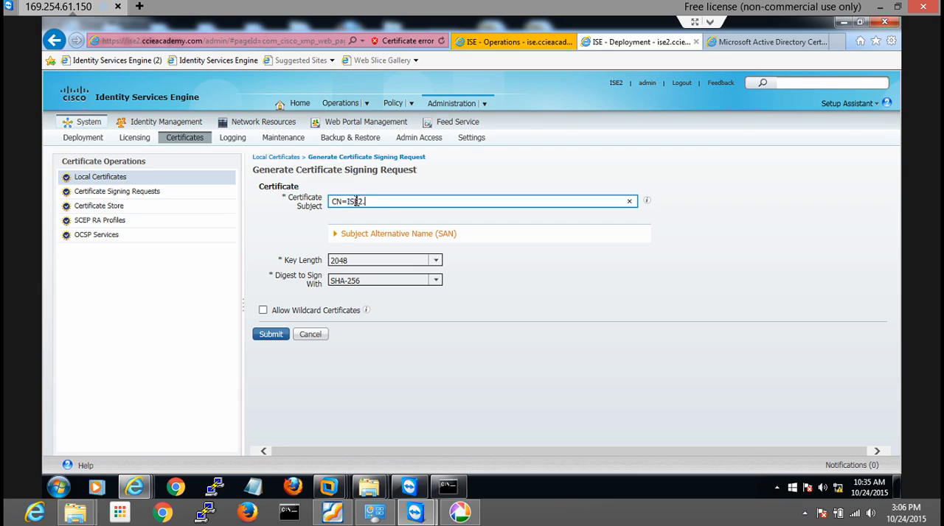
type(".ccieacademy")
type(".com")
type(",O")
type("U=Train")
type("Learing")
type("Partner")
type("s,C=I")
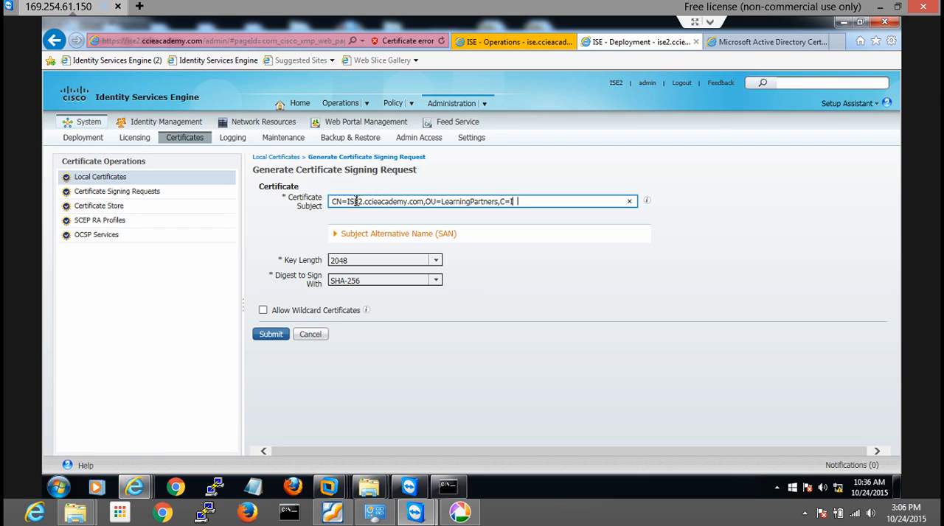
left_click(273, 334)
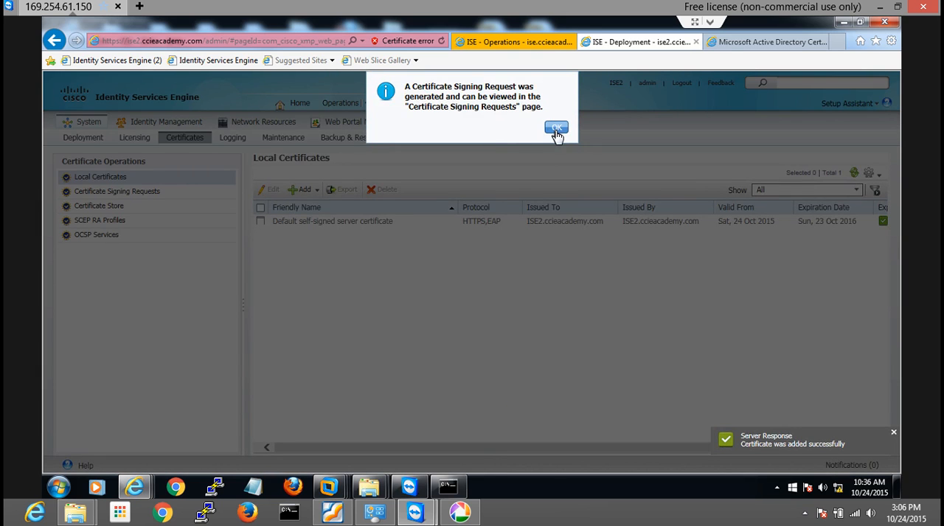
left_click(555, 126)
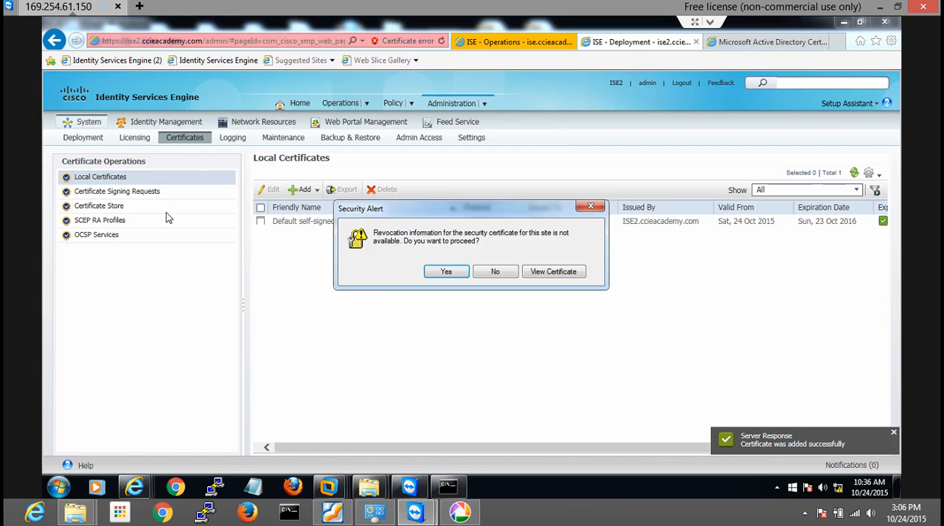
left_click(447, 273)
left_click(402, 327)
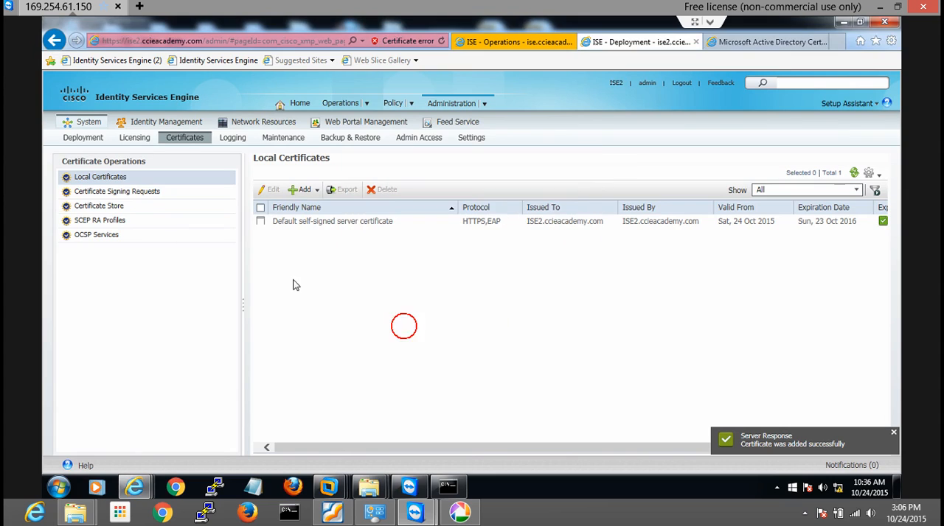
Export the ISE2.ccieacademy.com certificate signing request and save it as ISE2ccieacademycom.pem
left_click(98, 195)
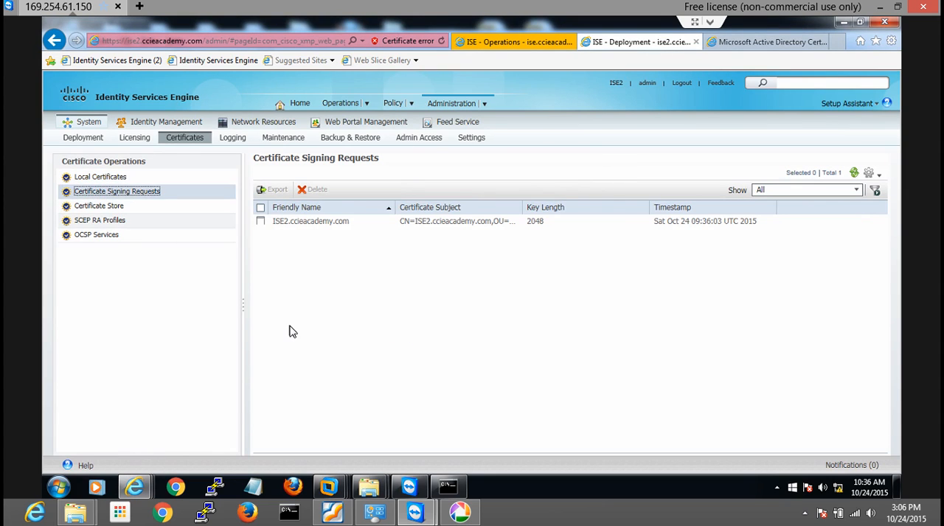
left_click(259, 229)
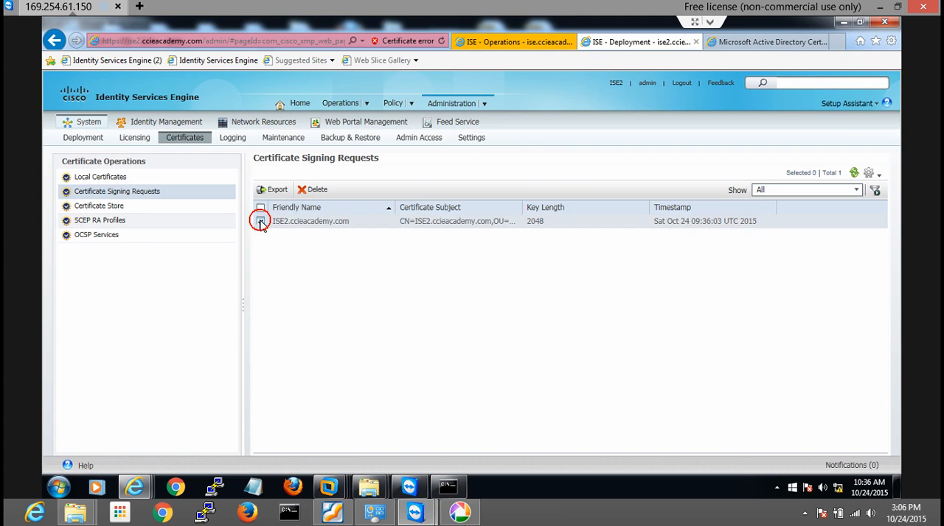
left_click(276, 193)
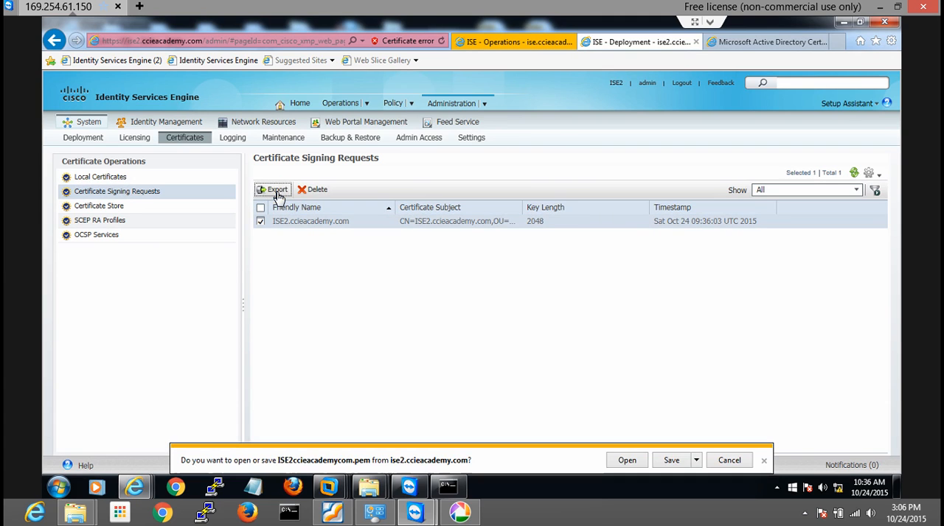
left_click(672, 461)
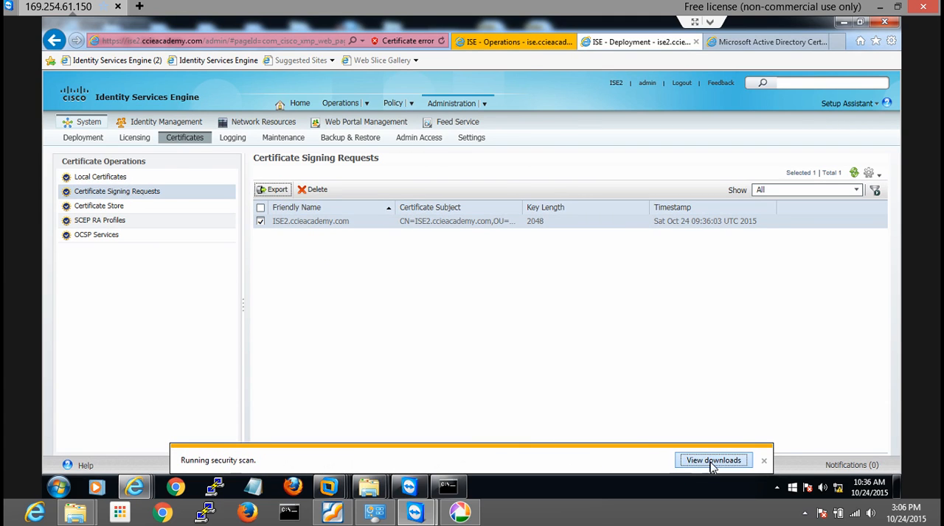
Open ISE2ccieacademycom.pem from the downloads, copy the entire certificate request text, and close the file and its folder
left_click(714, 461)
left_click(308, 169)
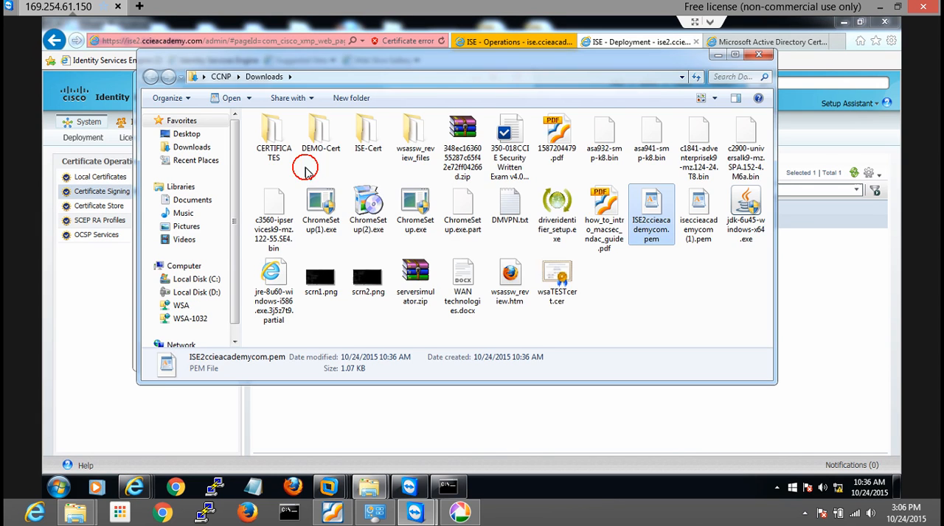
left_click(652, 222)
double_click(652, 222)
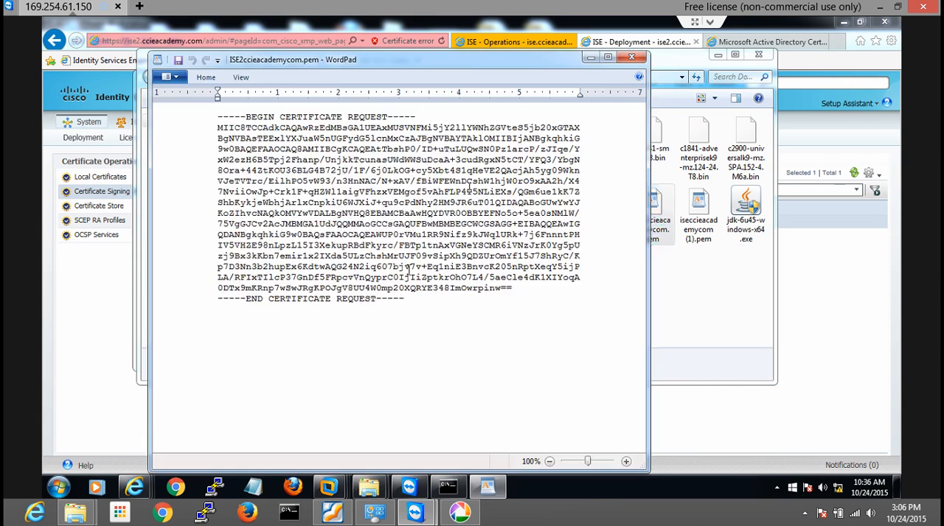
left_click_drag(415, 299, 216, 117)
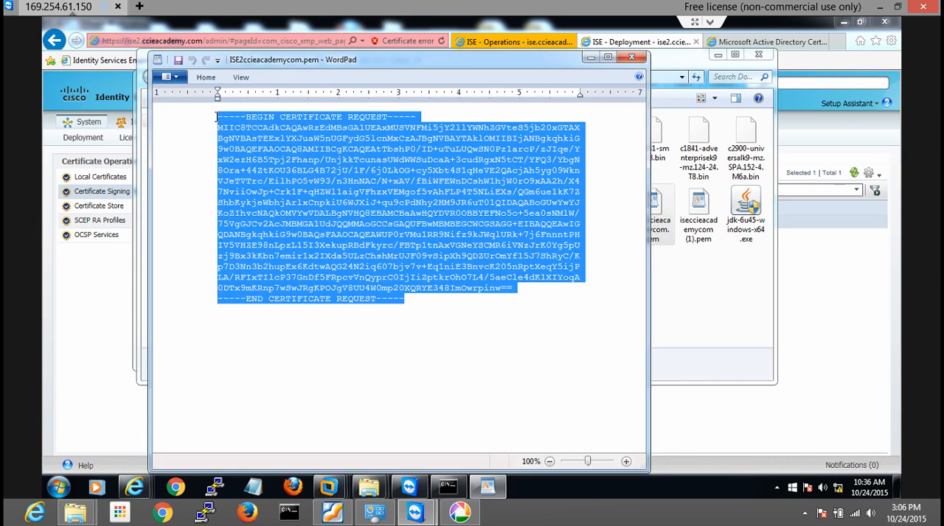
left_click(533, 321)
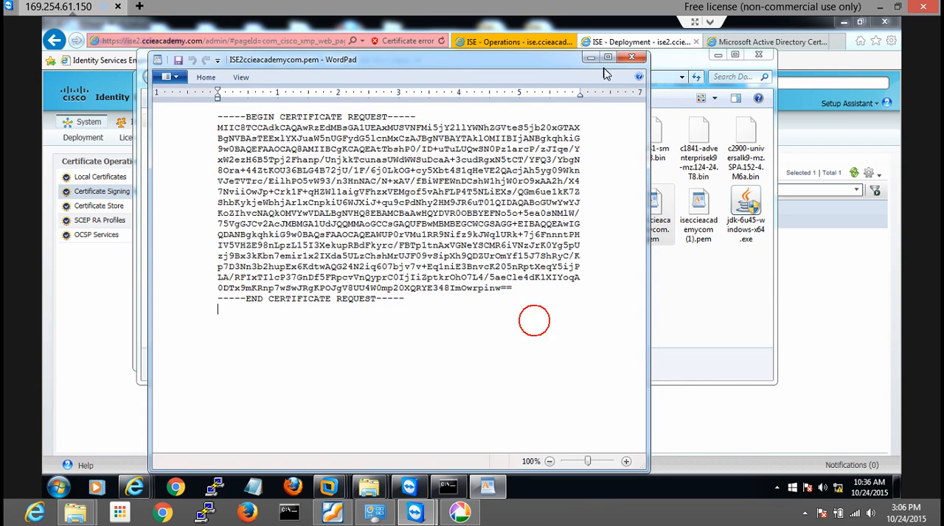
left_click(636, 58)
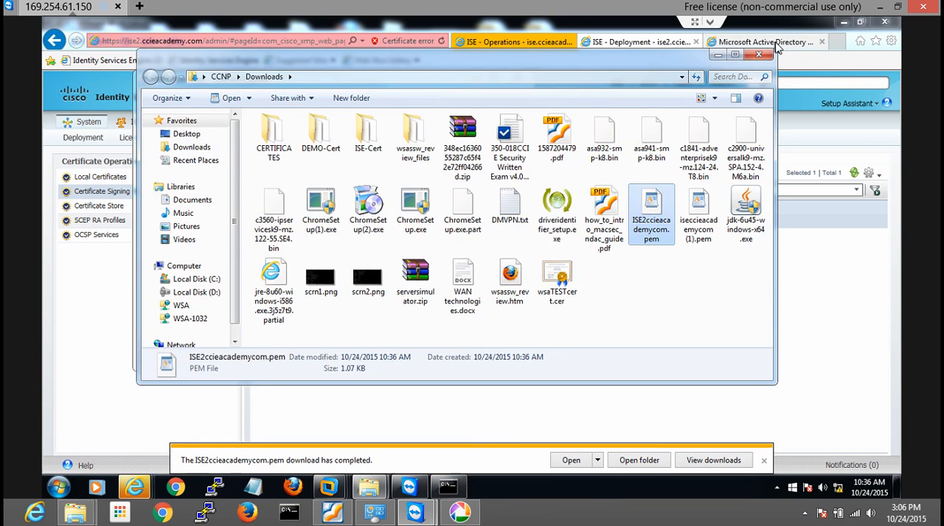
left_click(757, 56)
Submit the copied ISE2 signing request to the Microsoft Active Directory Certificate Services site as an advanced certificate request
left_click(767, 41)
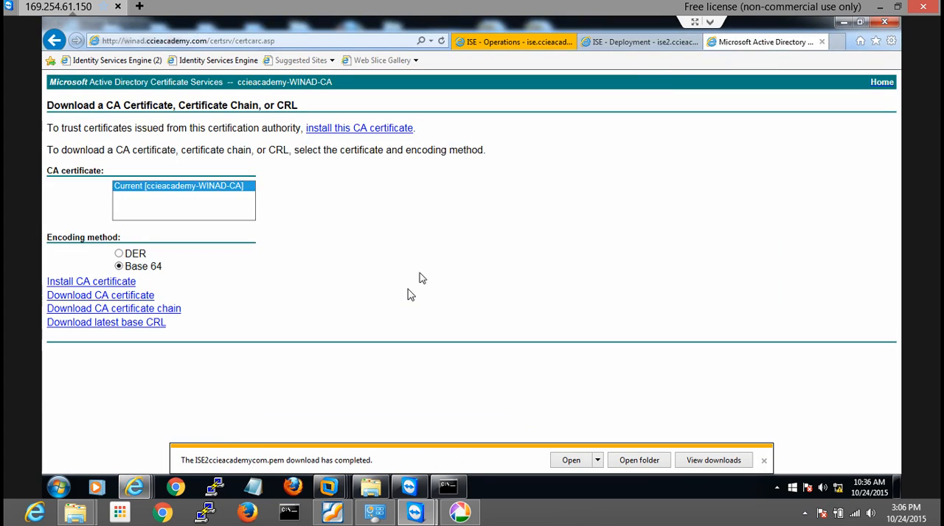
left_click(763, 460)
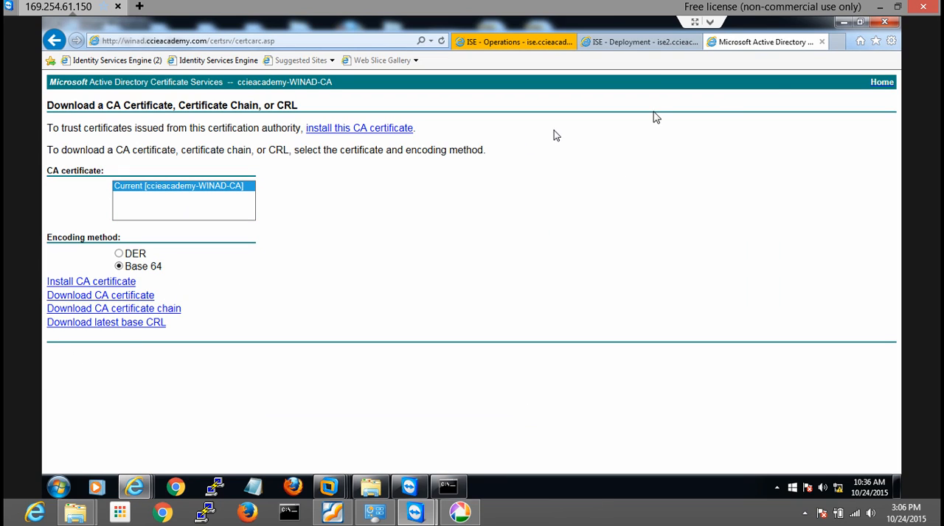
left_click(882, 82)
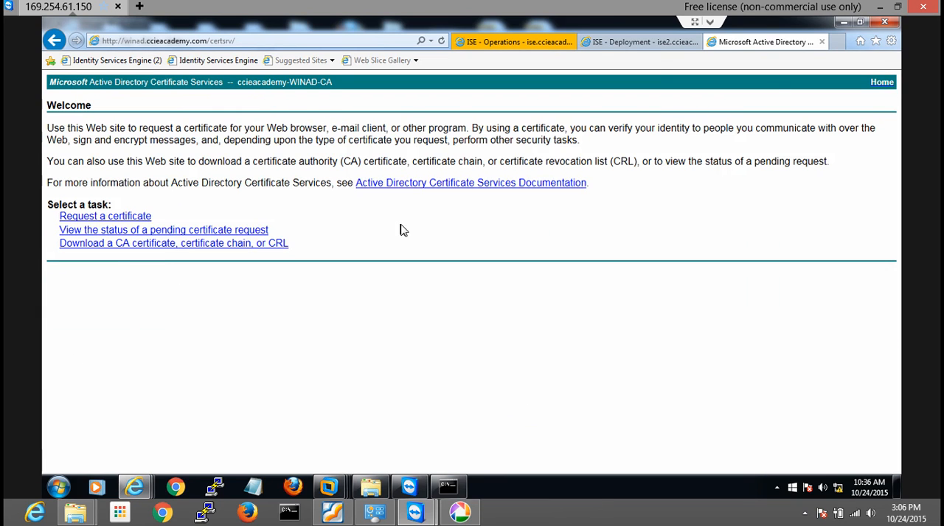
left_click(132, 218)
left_click(196, 178)
left_click(185, 205)
key("ctrl+v")
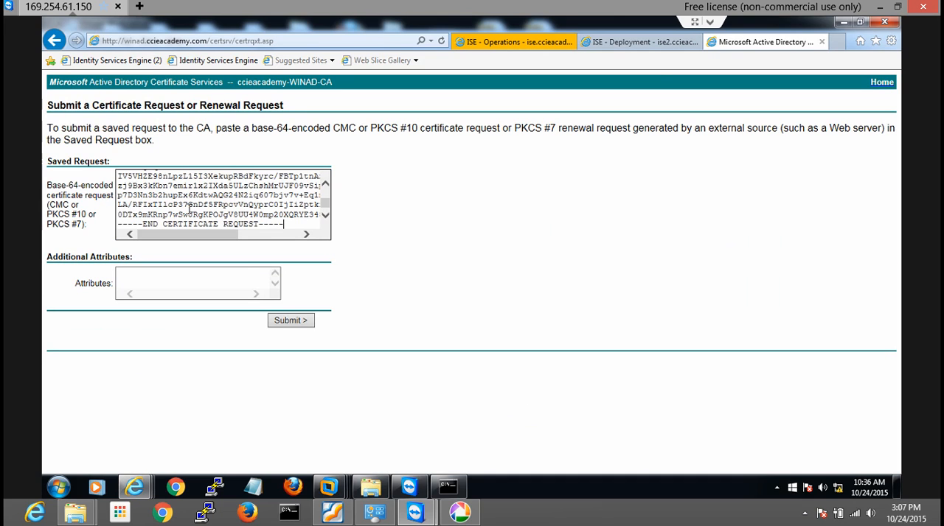
left_click(295, 323)
left_click_drag(112, 150, 145, 152)
left_click(145, 152)
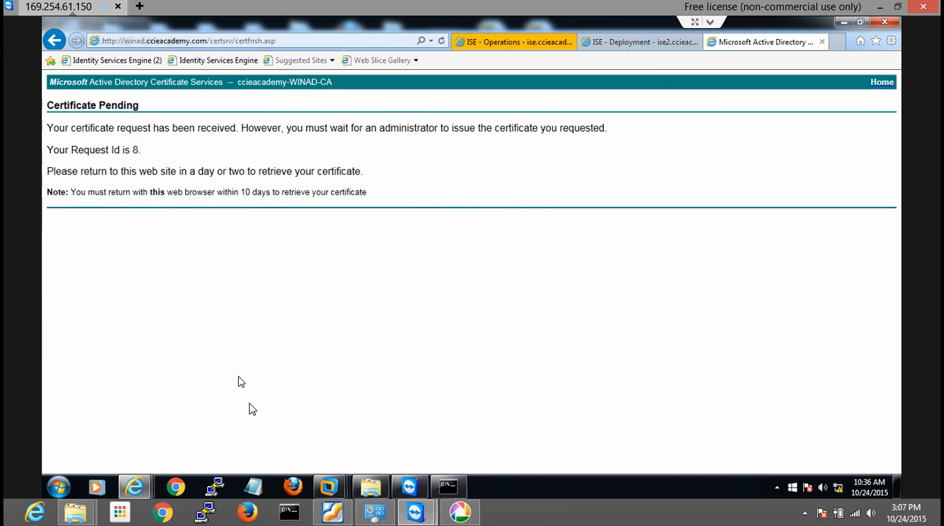
Switch to the MS-AD1 virtual machine, issue pending request 8 in the Certification Authority, and select it among the issued certificates
left_click(328, 486)
left_click(659, 435)
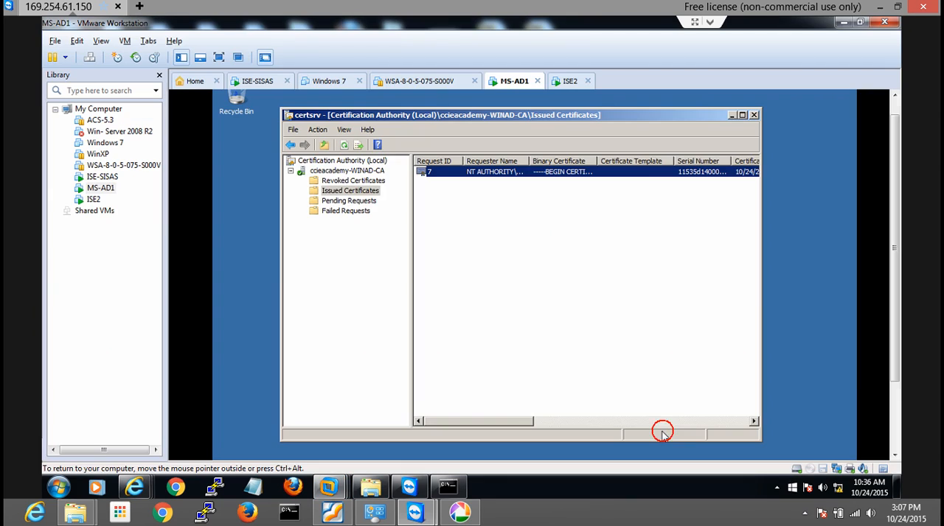
left_click(340, 202)
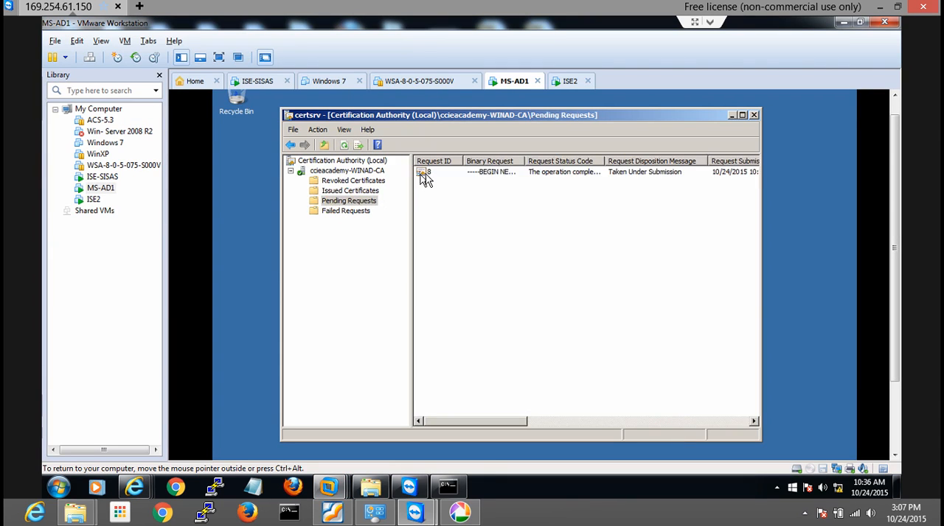
left_click(428, 176)
right_click(429, 177)
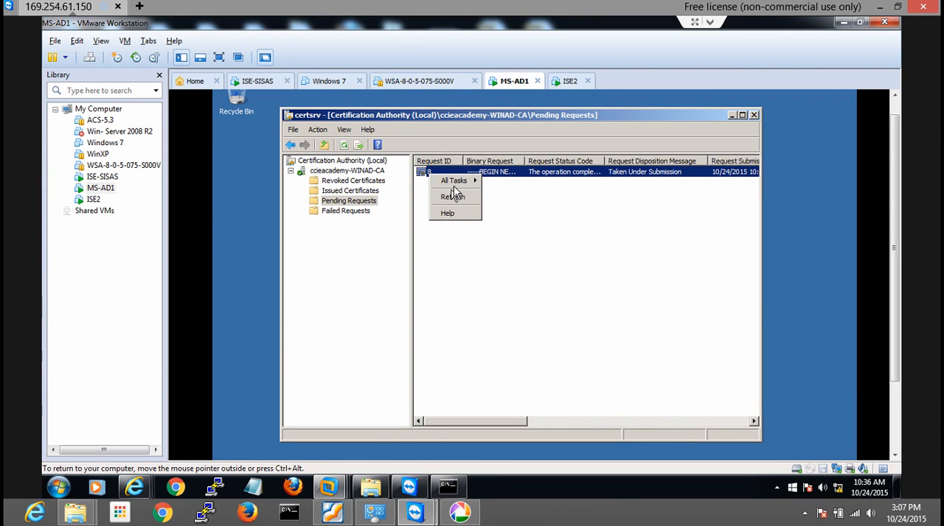
mouse_move(472, 181)
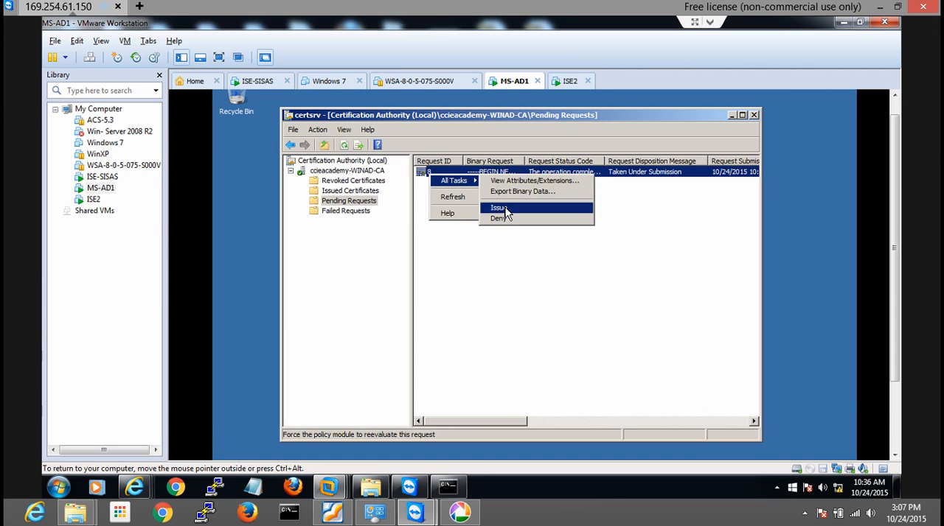
left_click(501, 209)
left_click(353, 191)
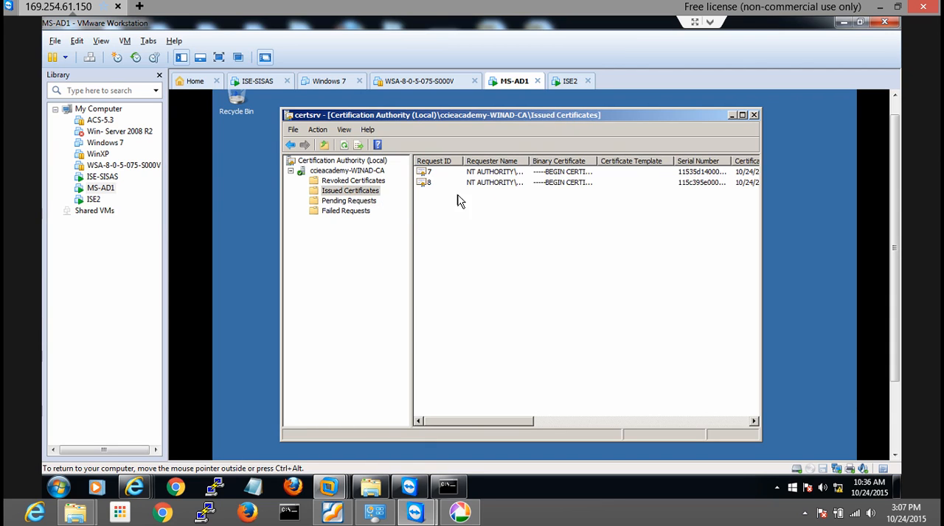
left_click(441, 185)
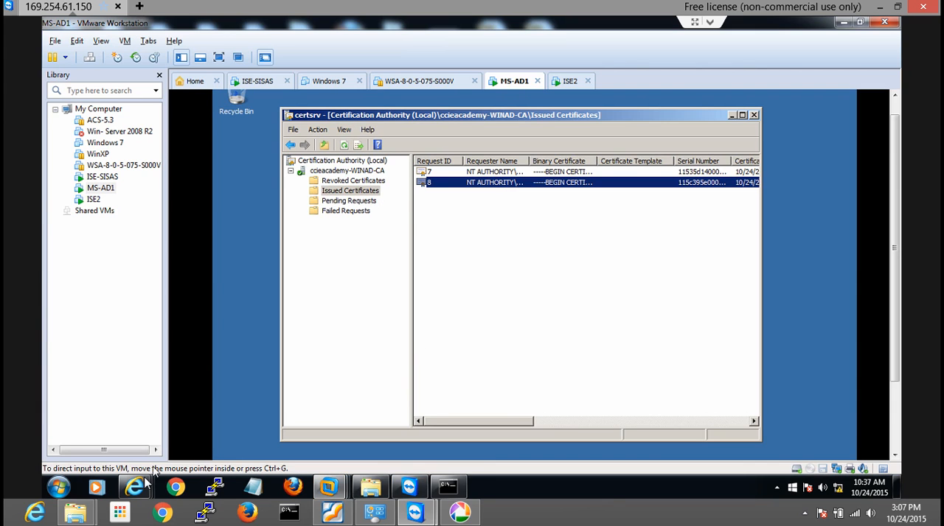
Return to the Certificate Services site at winad.ccieacademy.com/certsrv/ in the browser and open the status of pending certificate requests
mouse_move(138, 488)
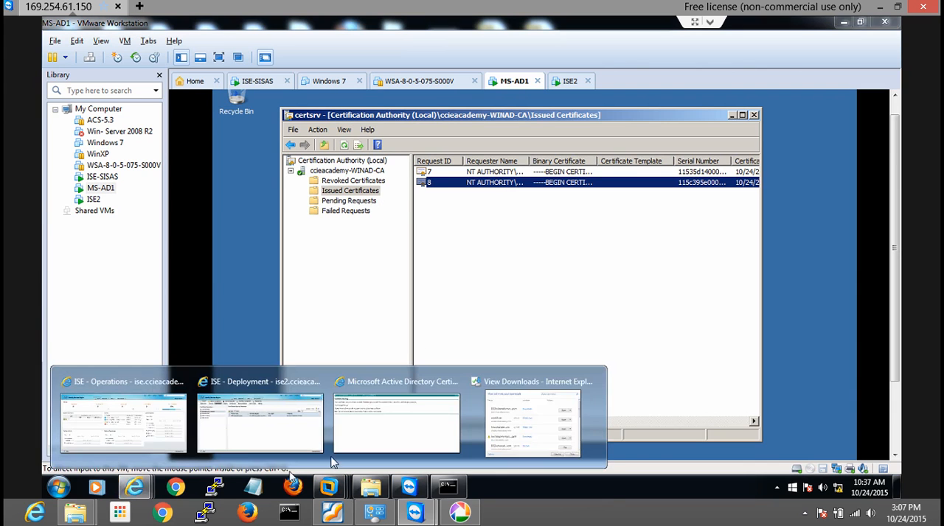
left_click(413, 427)
left_click(232, 42)
left_click(232, 41)
left_click_drag(232, 41, 277, 42)
key("BackSpace")
key("Return")
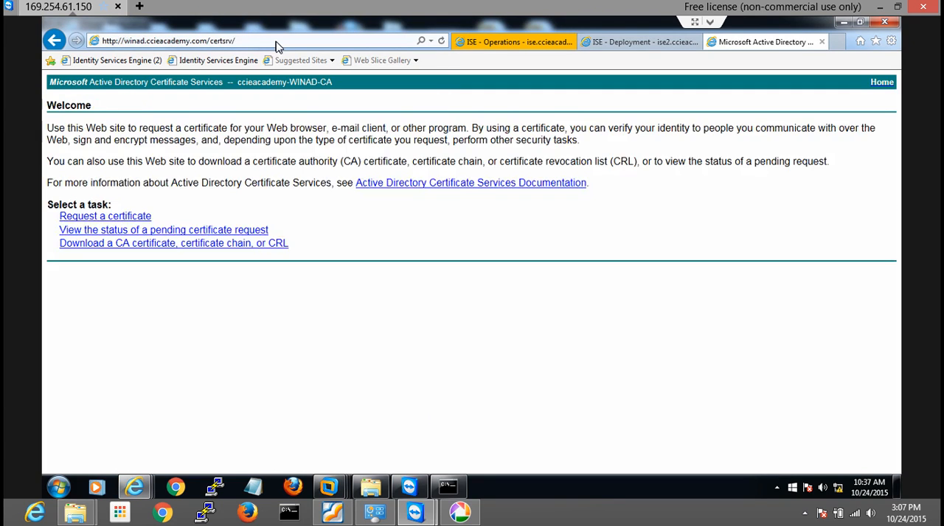
left_click(144, 231)
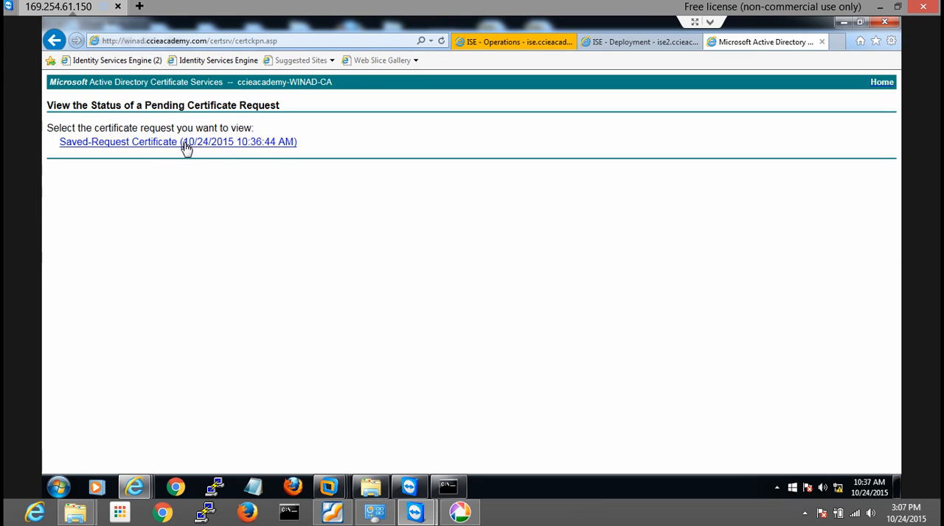
Download the issued certificate in Base 64 encoding and save it as ise2.ccieacademy.com.cer in the DEMO-Cert folder
left_click(184, 145)
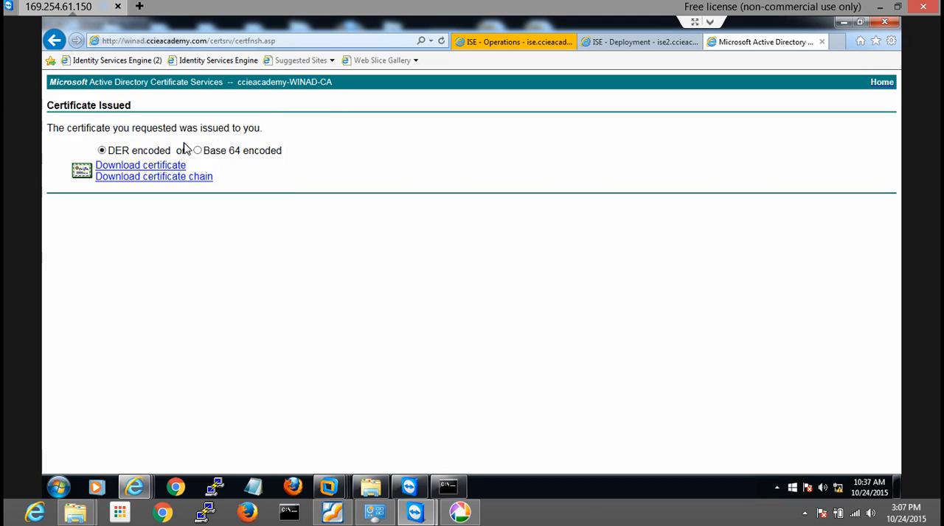
left_click(177, 167)
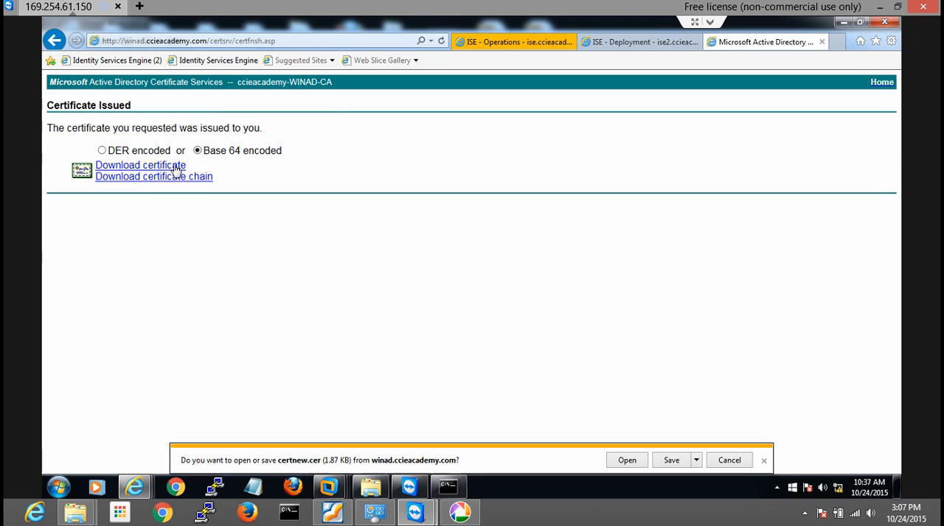
left_click(695, 461)
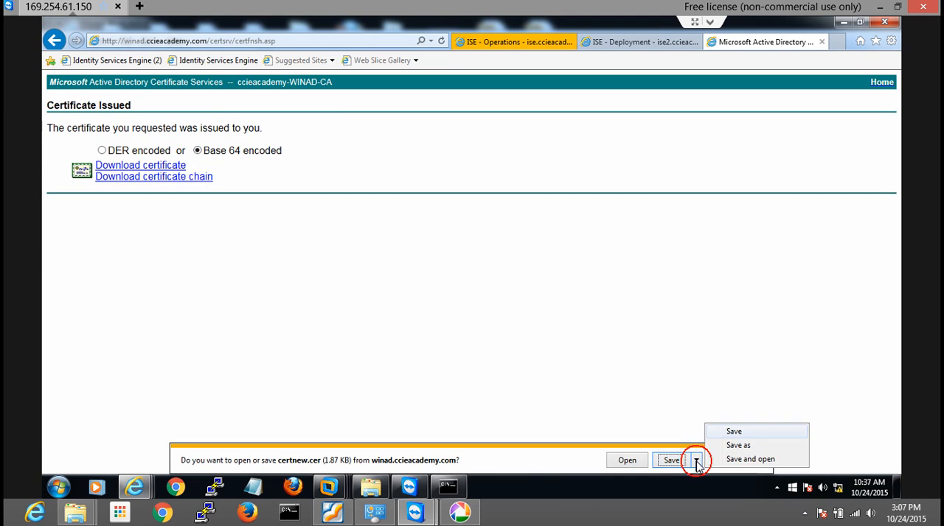
left_click(729, 446)
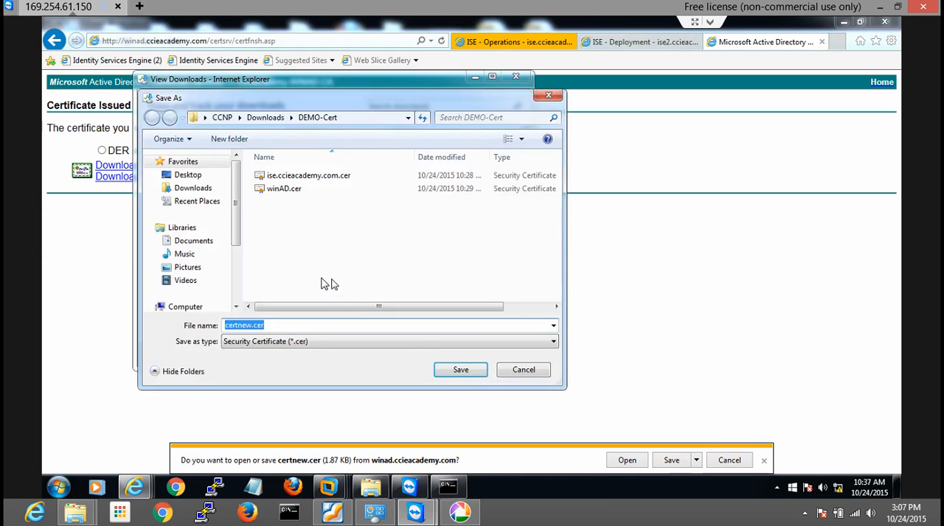
left_click(281, 341)
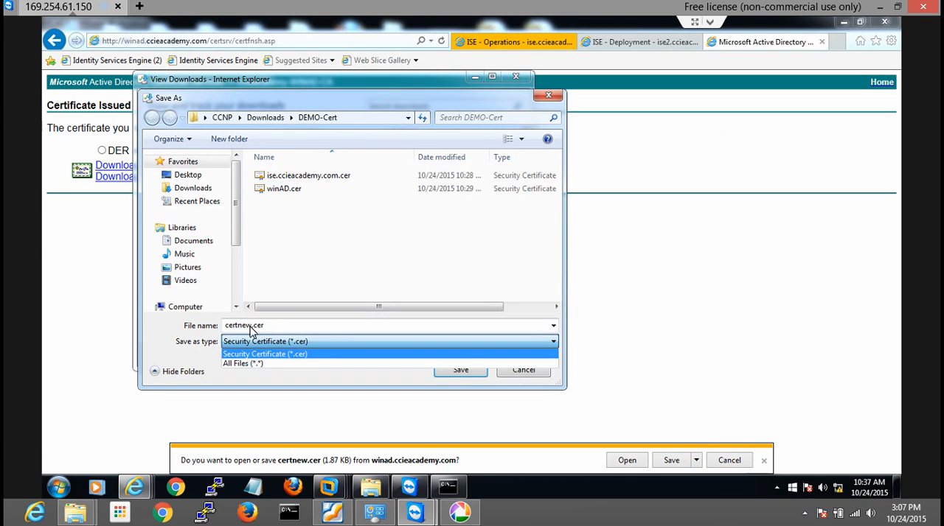
left_click(249, 328)
left_click(251, 328)
left_click(251, 327)
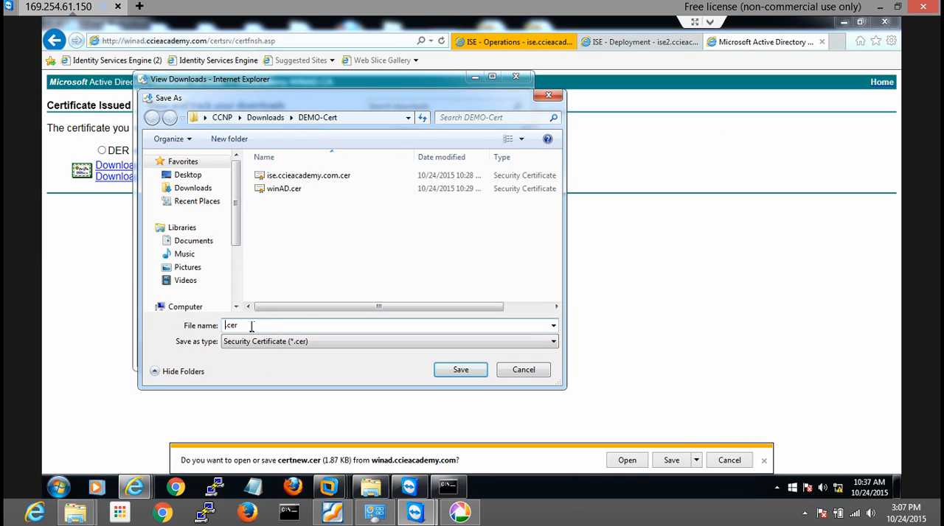
type("ise2.ccieacademy.com")
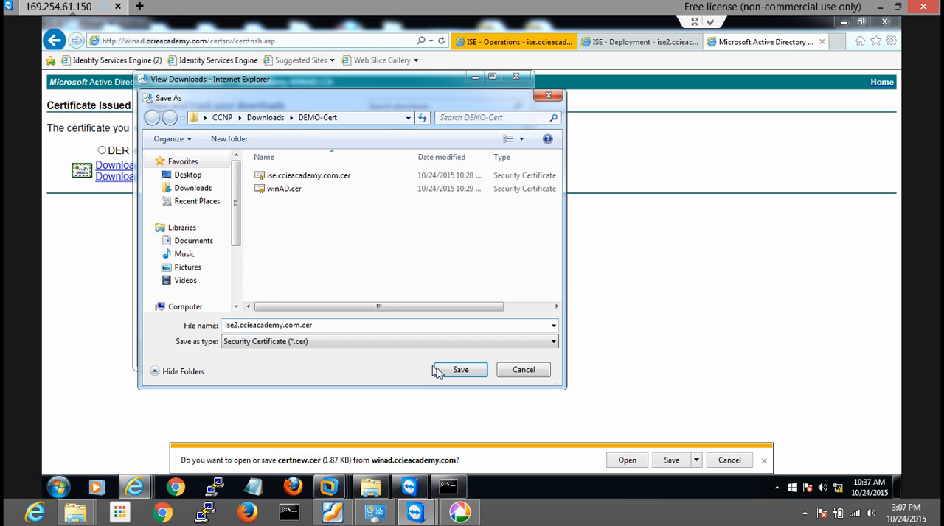
left_click(457, 371)
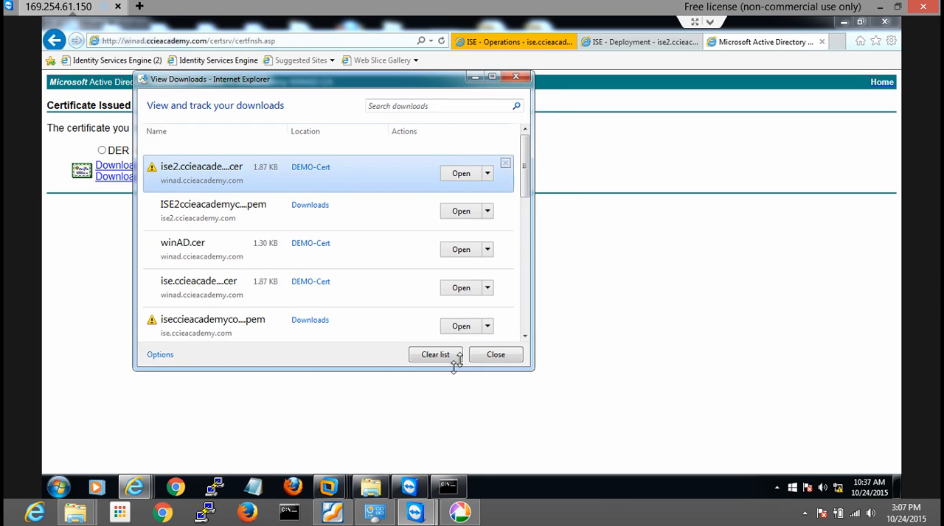
left_click(492, 354)
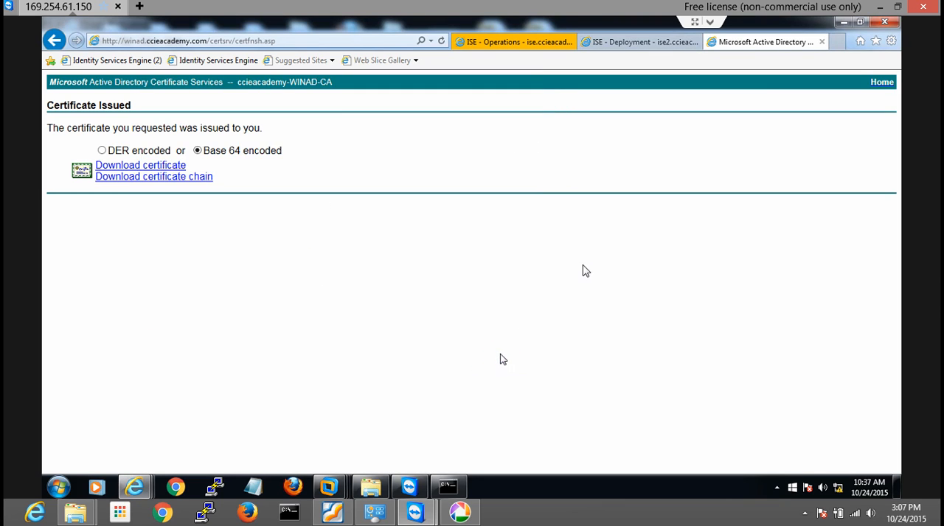
Return to the ISE2 administration page and choose winAD.cer from the ISE-Cert folder for import into the Certificate Store
left_click(612, 42)
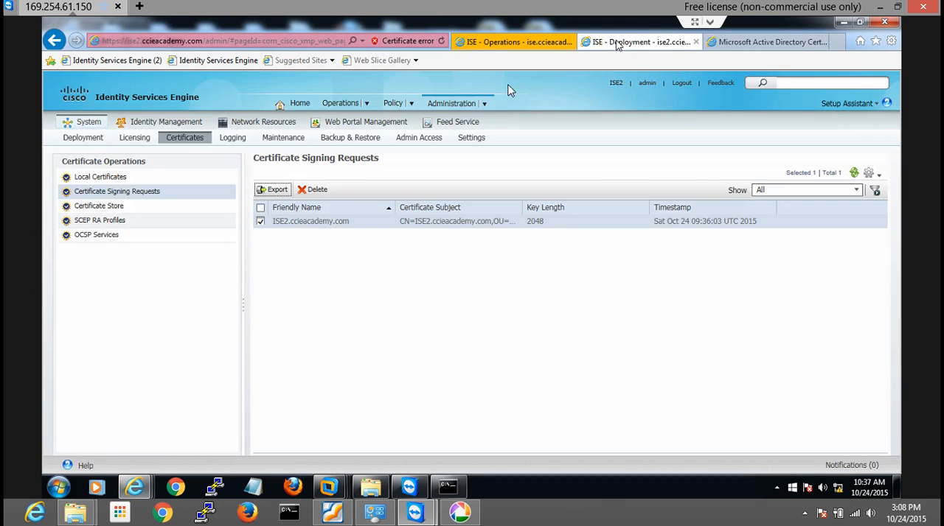
left_click(260, 221)
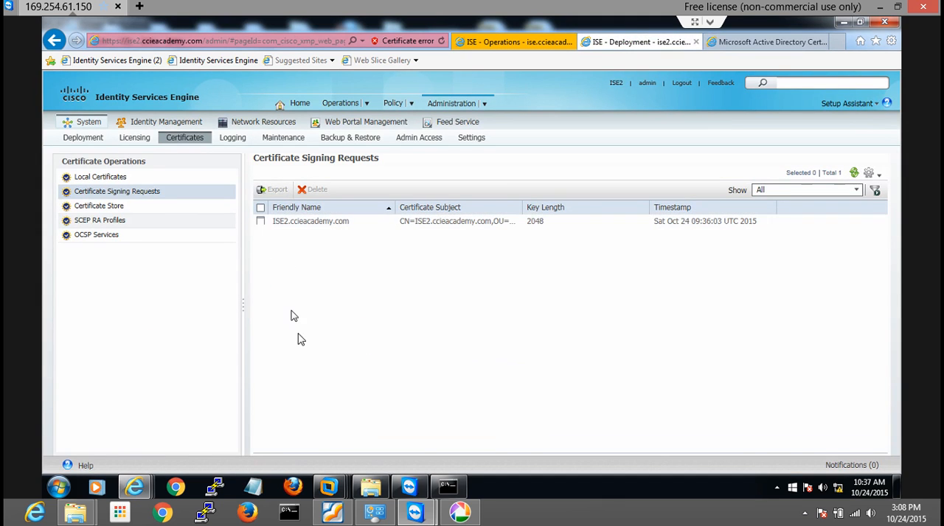
left_click(106, 207)
left_click(305, 190)
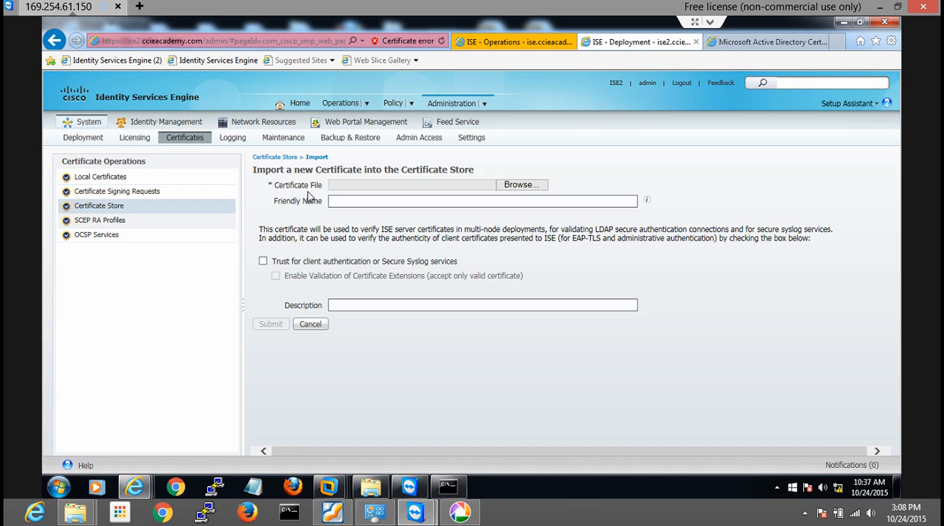
left_click(519, 185)
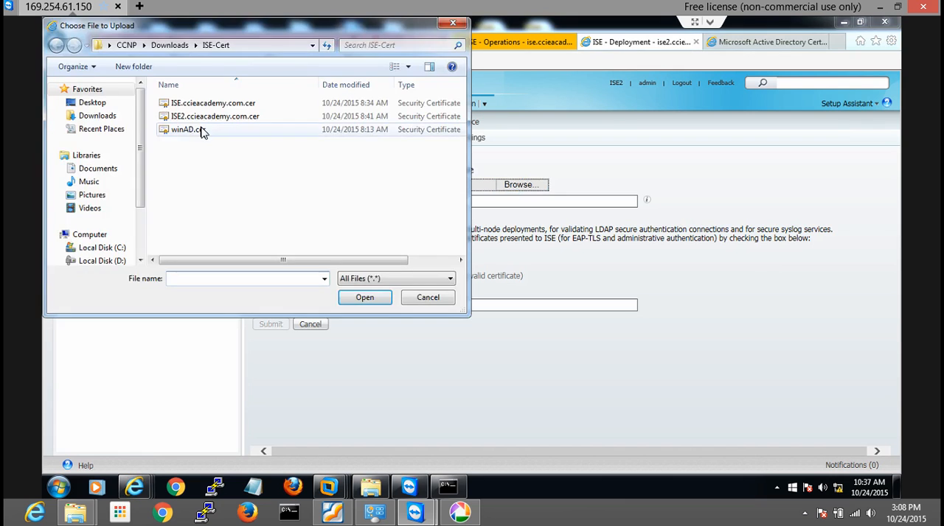
left_click(203, 131)
left_click(364, 298)
Import the certificate with friendly name Win-AD1 and description Windows AD CA Server, trusted for client authentication or Secure Syslog services
left_click(379, 202)
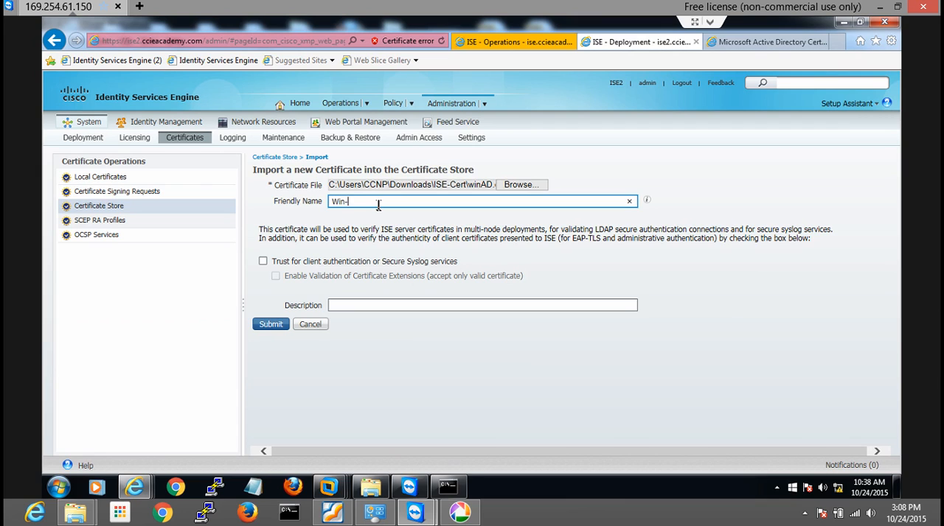
left_click(264, 261)
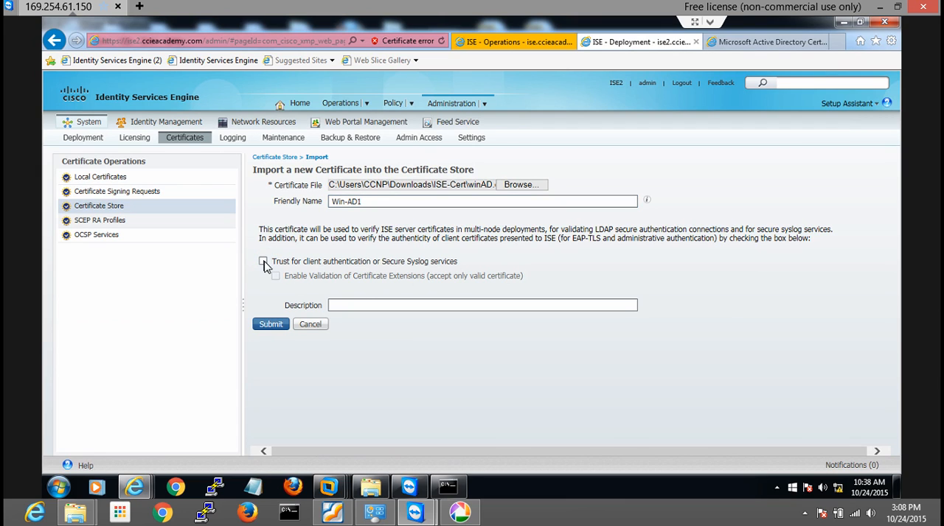
left_click(345, 307)
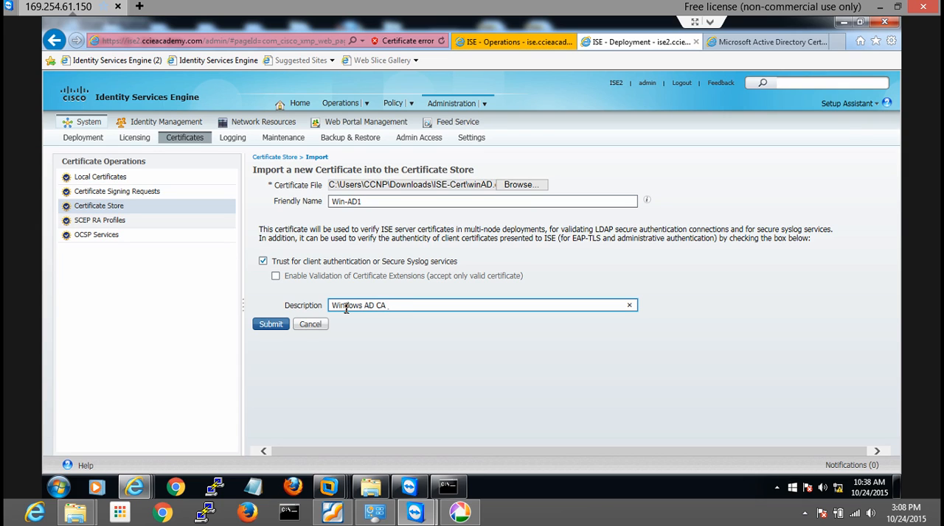
left_click(271, 325)
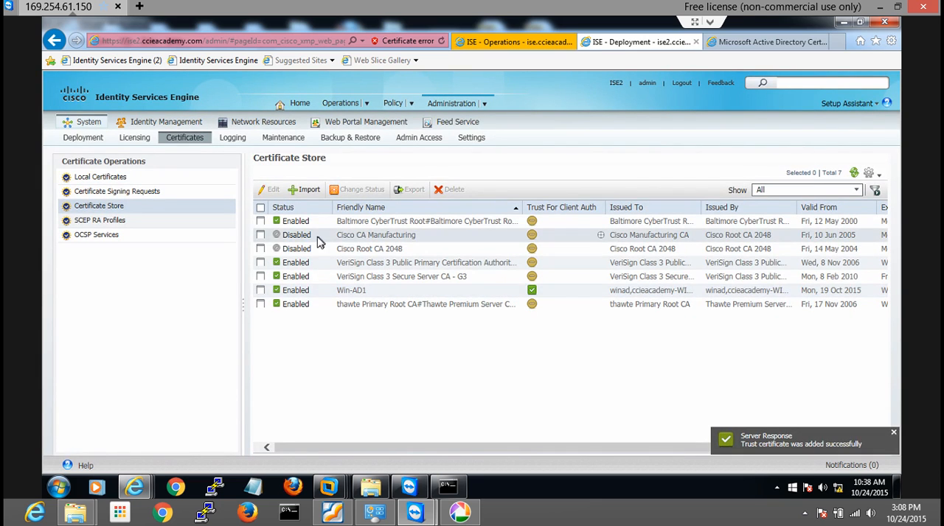
Try to bind ISE2.ccieacademy.com.cer from the ISE-Cert folder as a CA-signed local certificate named ISE2.ccieacademy.com for HTTPS and EAP
left_click(103, 179)
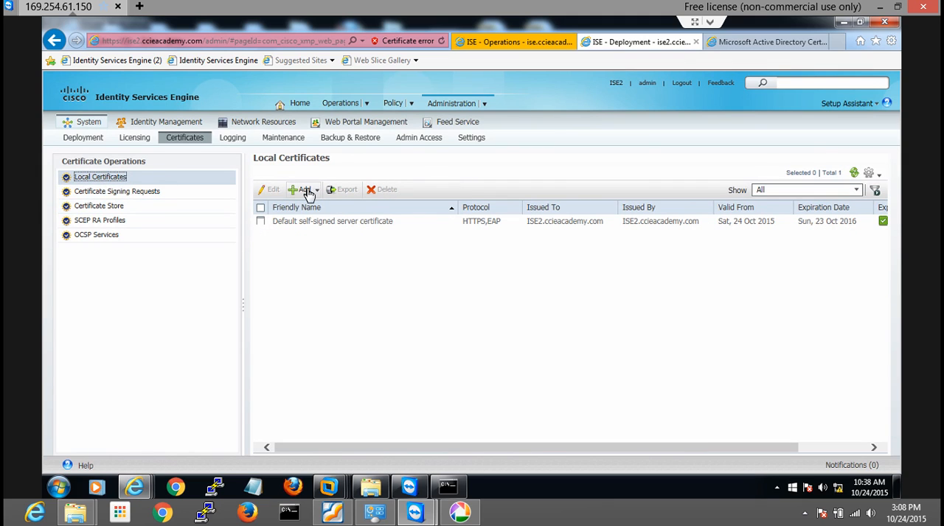
left_click(317, 193)
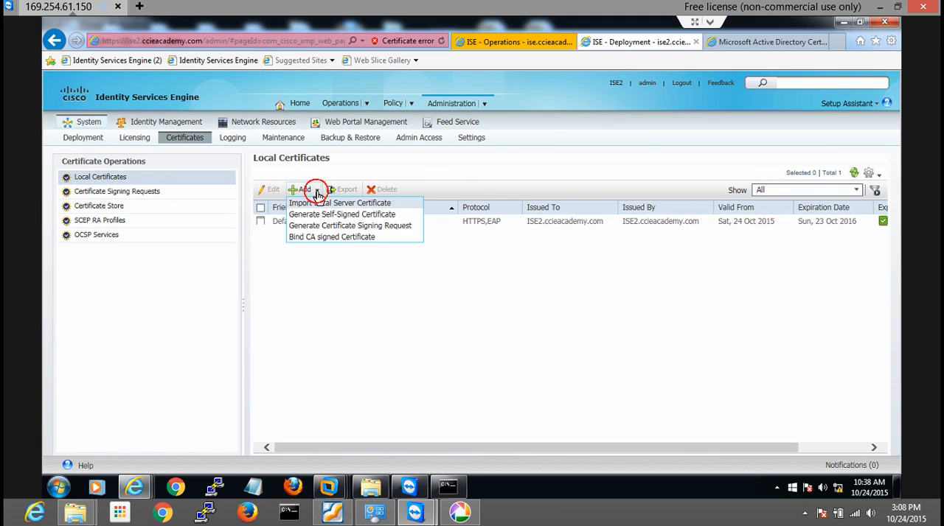
left_click(330, 237)
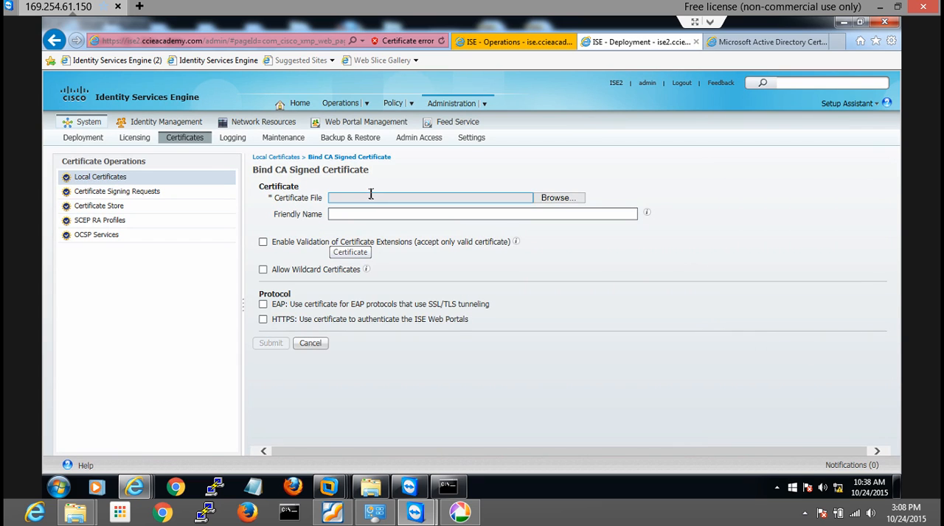
left_click(549, 198)
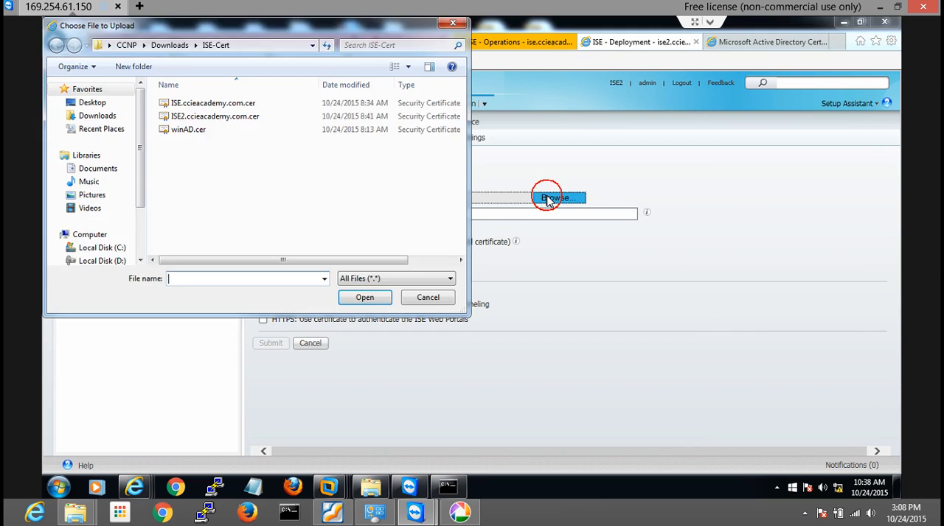
double_click(203, 122)
left_click(336, 215)
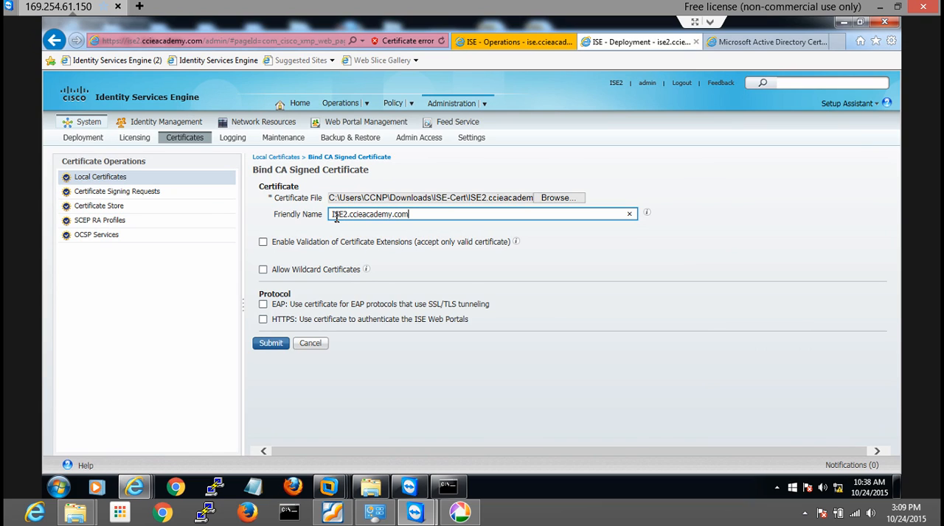
left_click(263, 319)
left_click(556, 147)
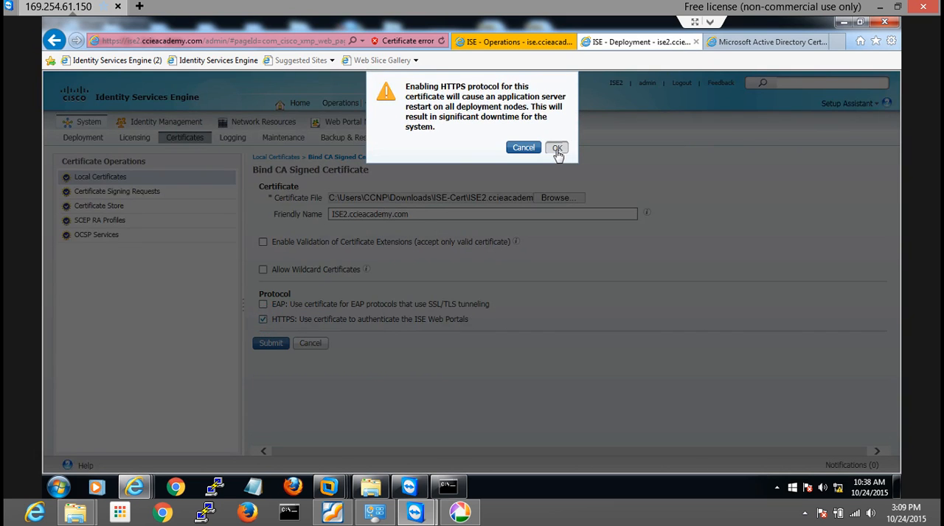
left_click(263, 304)
left_click(270, 343)
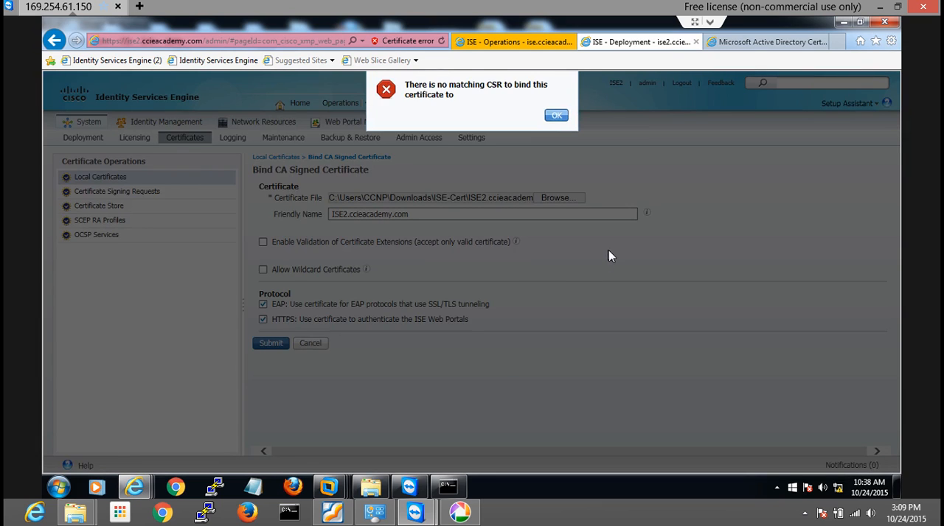
Read and dismiss the error message, and cancel the certificate binding
left_click_drag(429, 85, 485, 88)
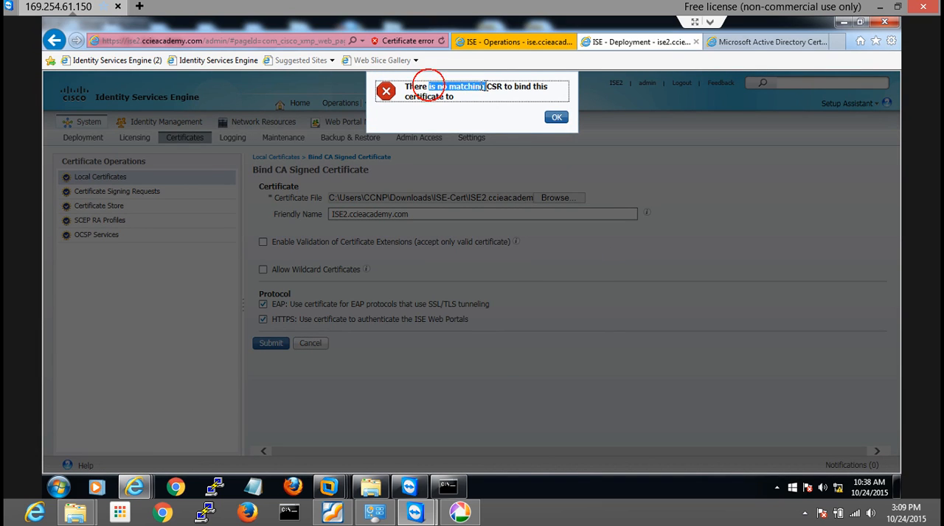
left_click(488, 86)
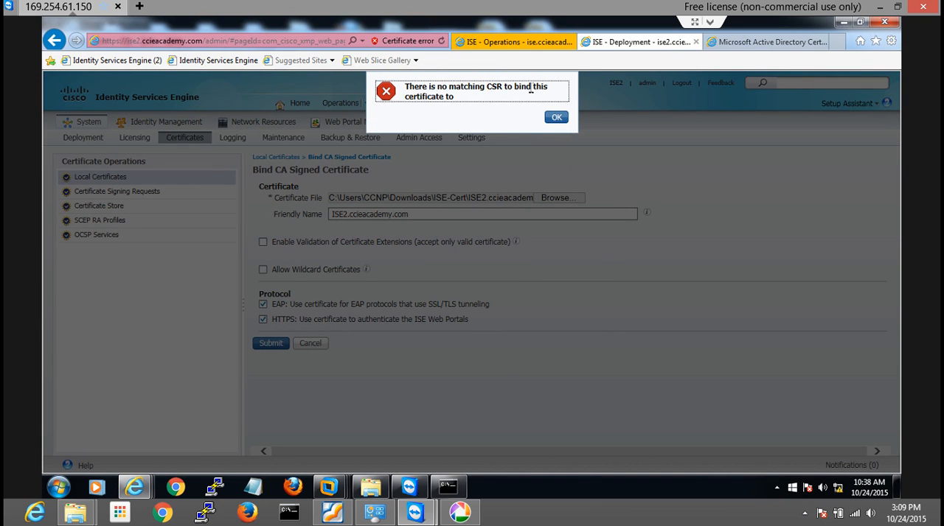
double_click(491, 86)
left_click(512, 88)
left_click(556, 119)
left_click(306, 349)
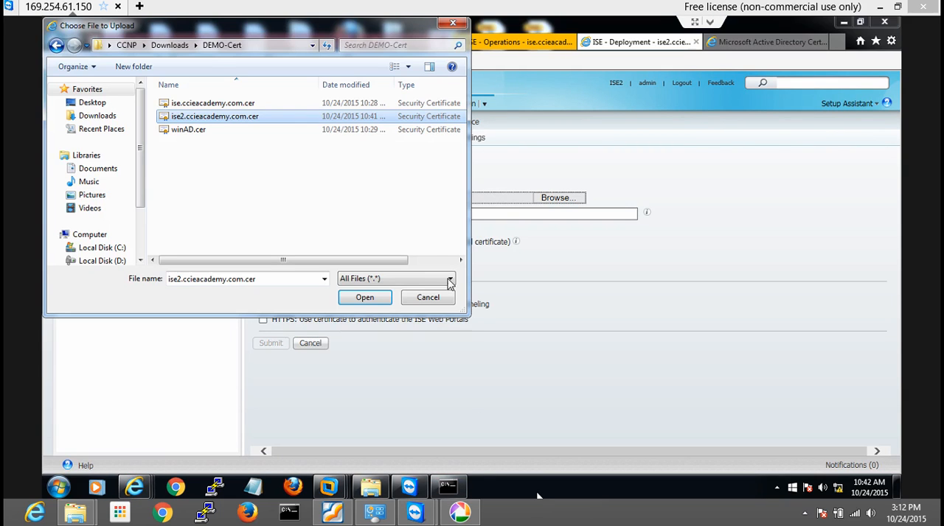
Bind ise2.ccieacademy.com.cer from the DEMO-Cert folder with friendly name ISE2.ccieacademy.com for EAP and HTTPS, and accept the system restart
left_click(367, 297)
left_click(351, 212)
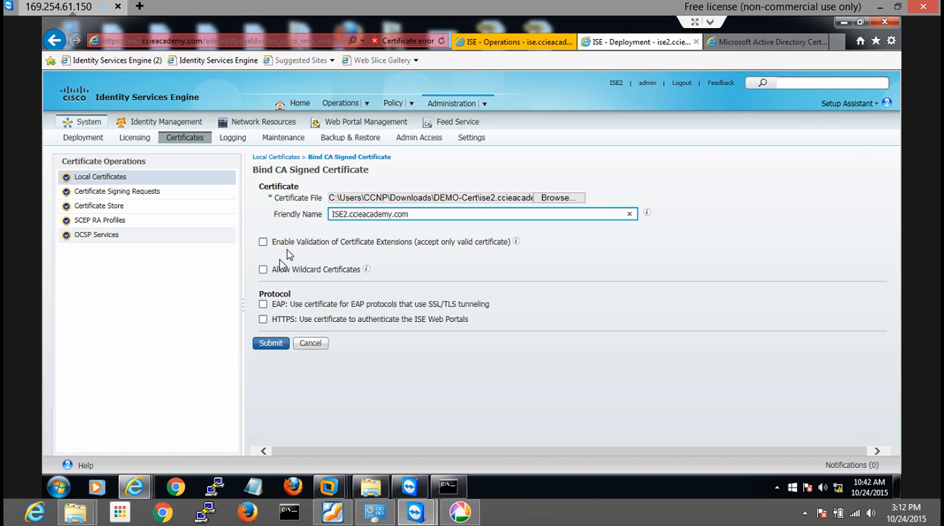
left_click(262, 305)
left_click(263, 319)
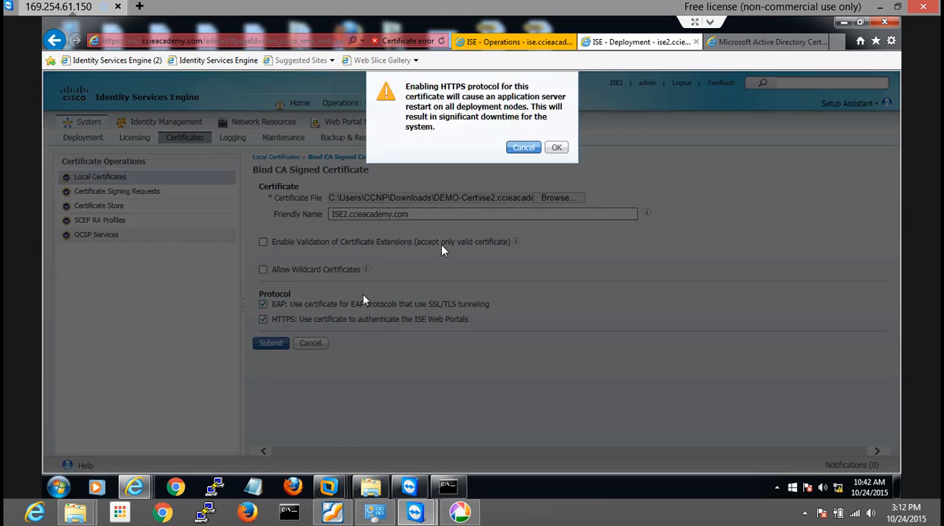
left_click(555, 149)
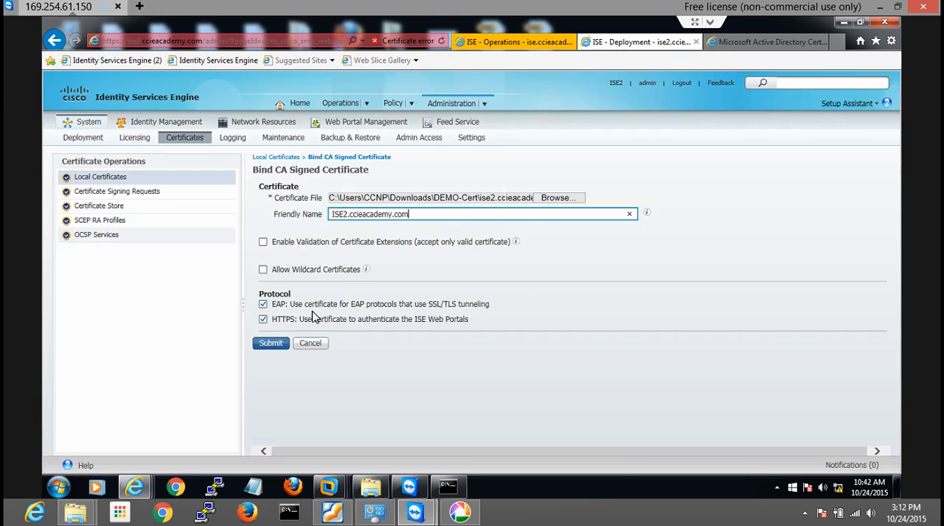
left_click(270, 344)
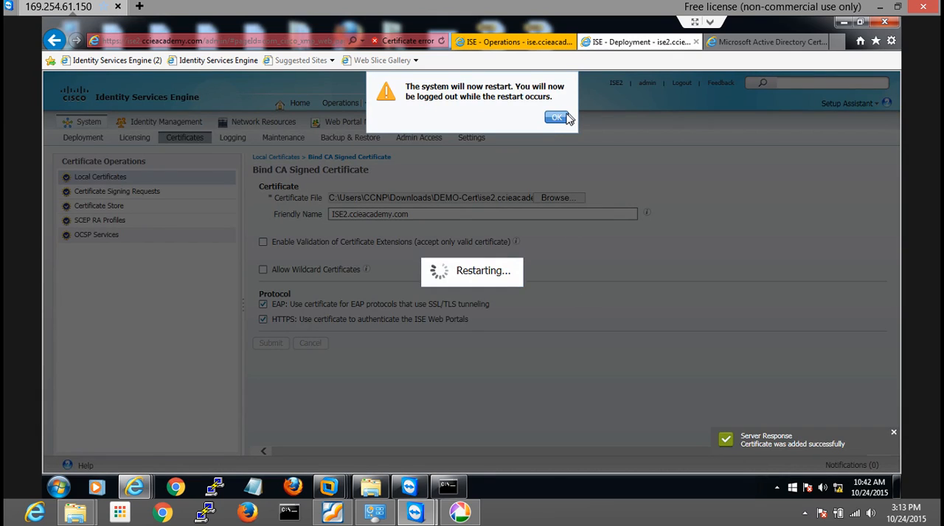
left_click(557, 119)
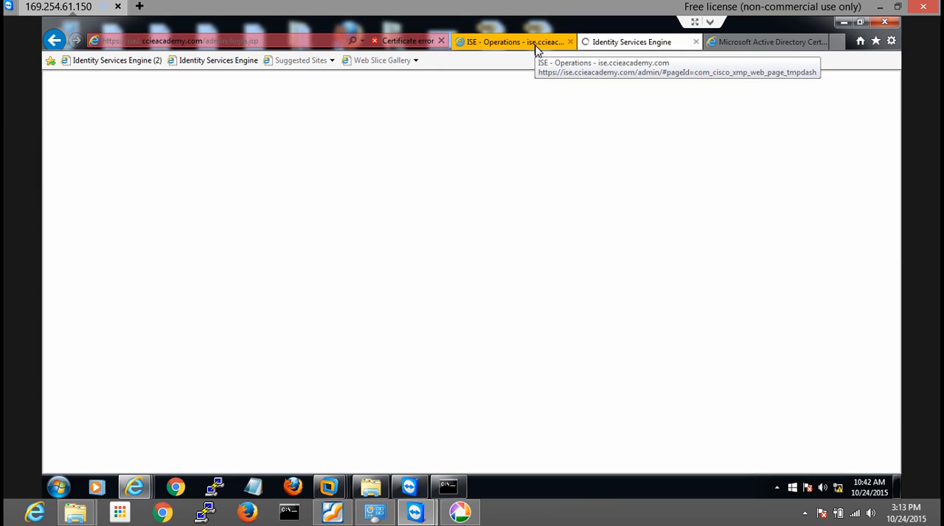
Switch to the primary ISE node's administration page, accept the security alert, and open the system's deployment nodes
left_click(537, 46)
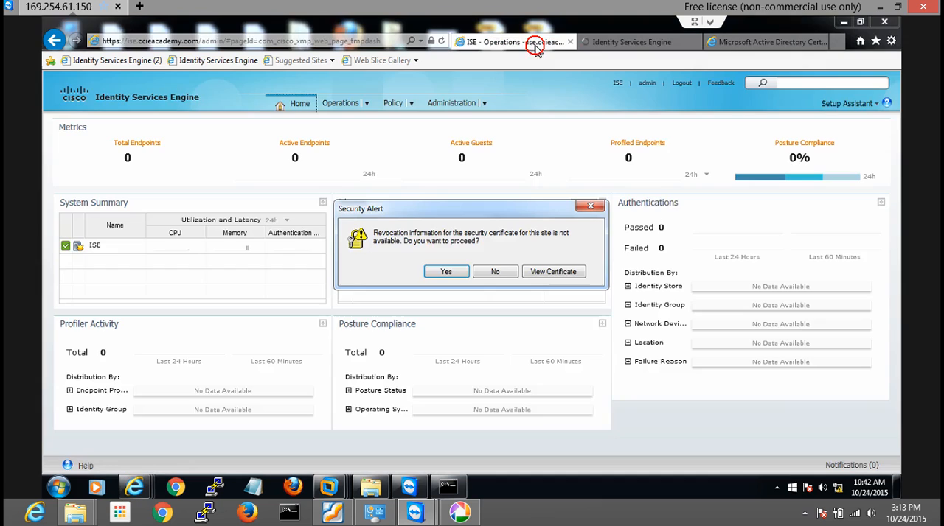
left_click(444, 272)
mouse_move(451, 109)
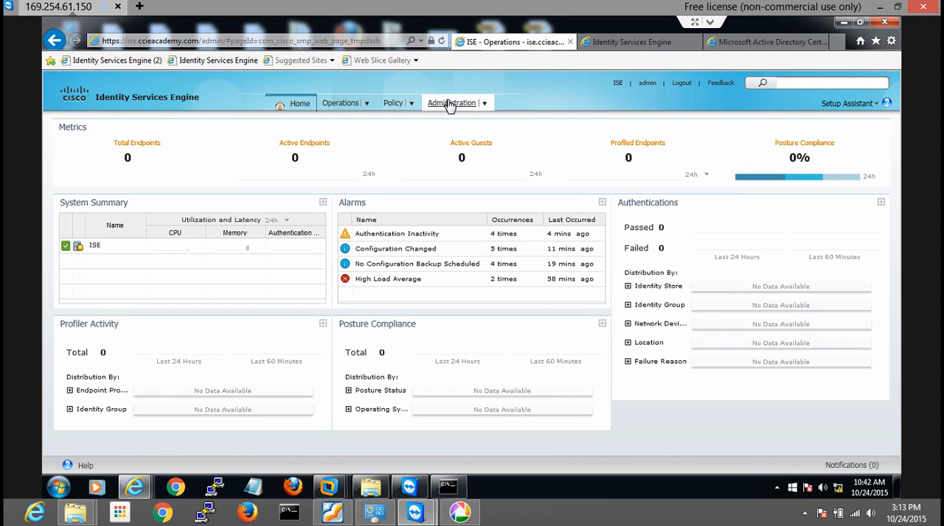
left_click(460, 135)
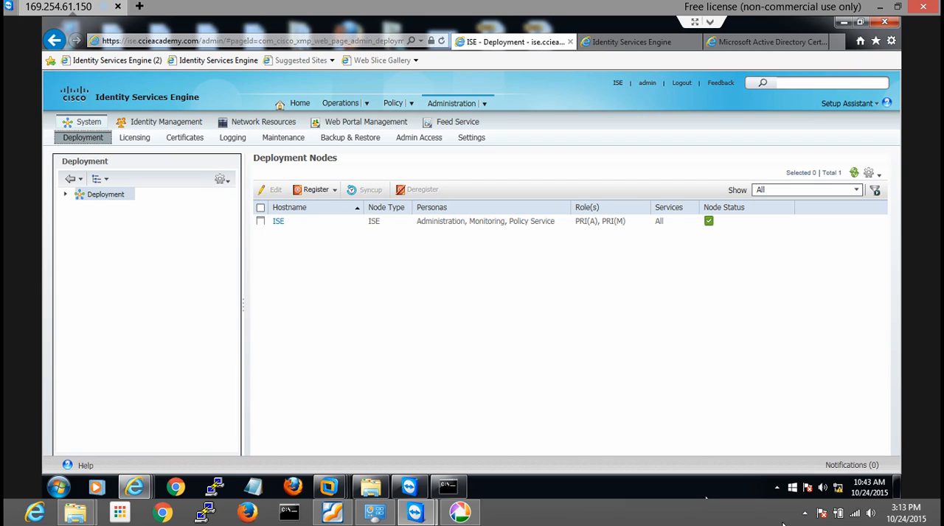
left_click(804, 513)
left_click(802, 514)
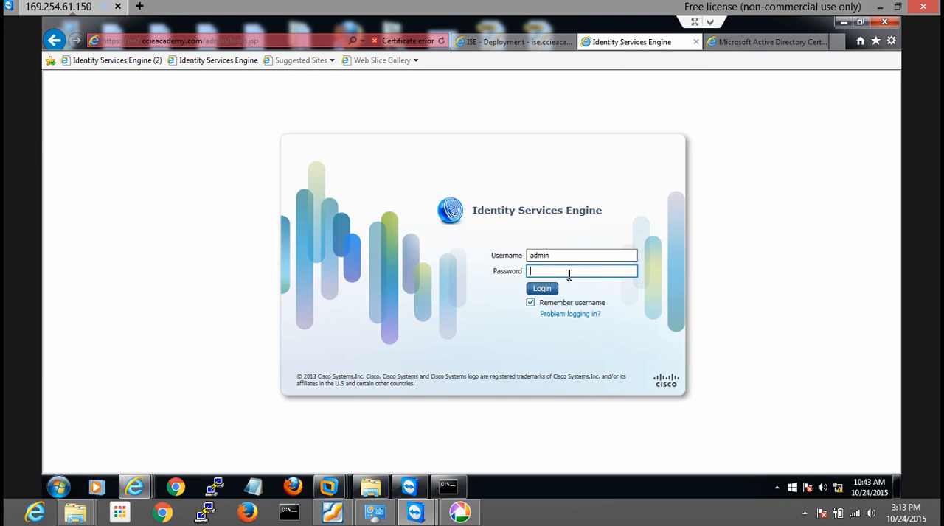
Log in to the restarted ISE2 node as admin by entering the account password
left_click(569, 275)
type("•••••••••")
key("Return")
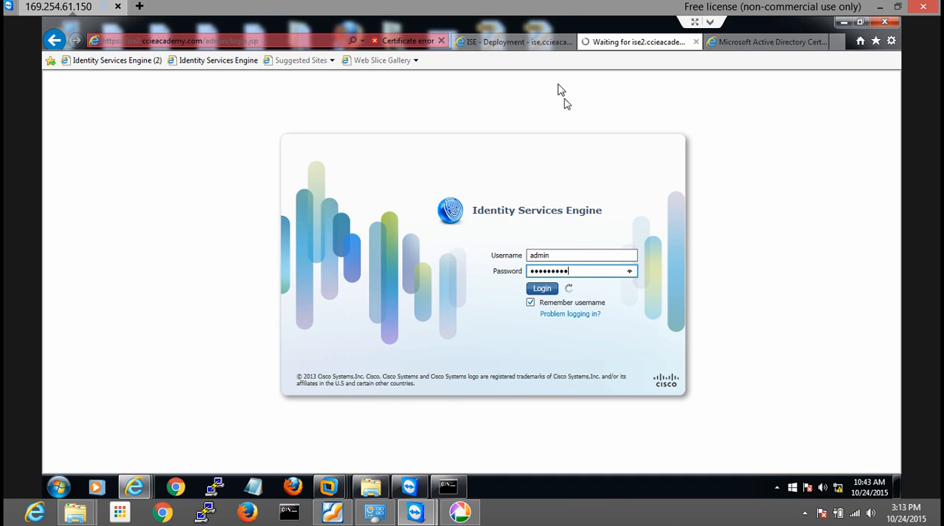
left_click(528, 45)
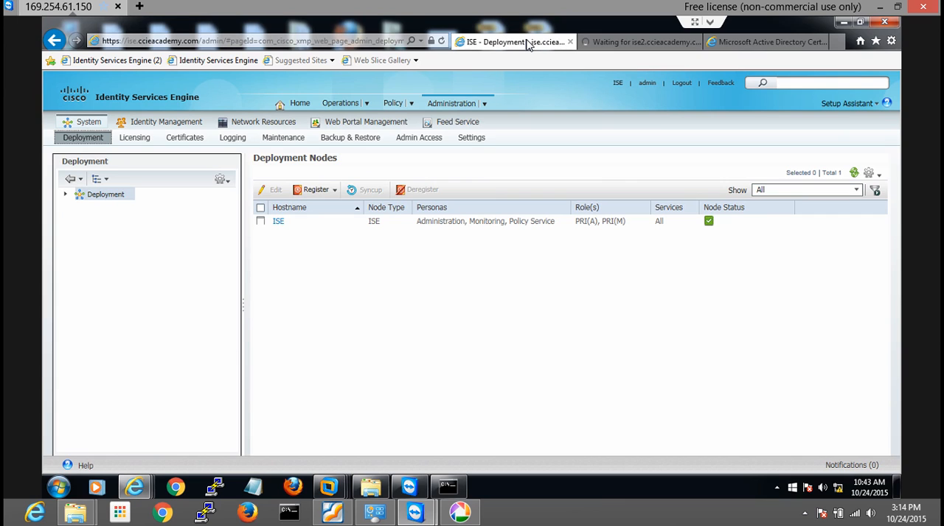
left_click(615, 43)
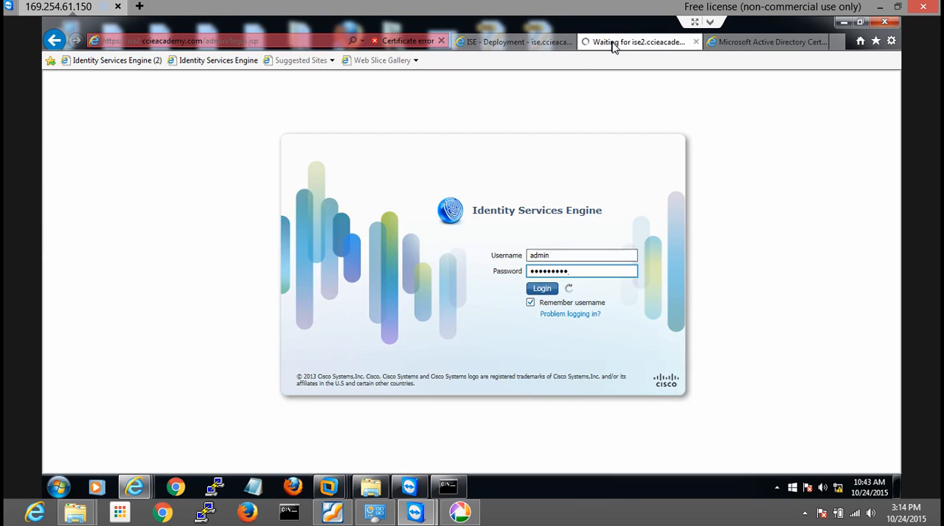
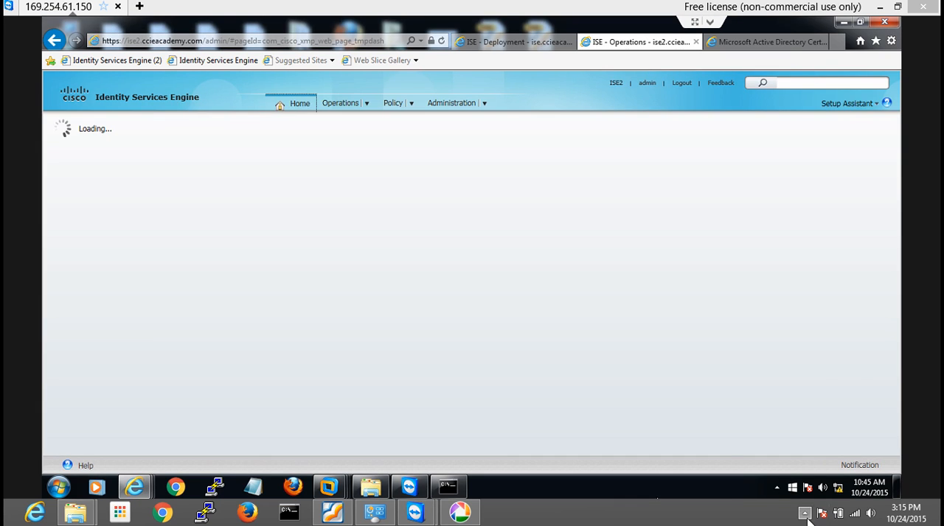
left_click(805, 513)
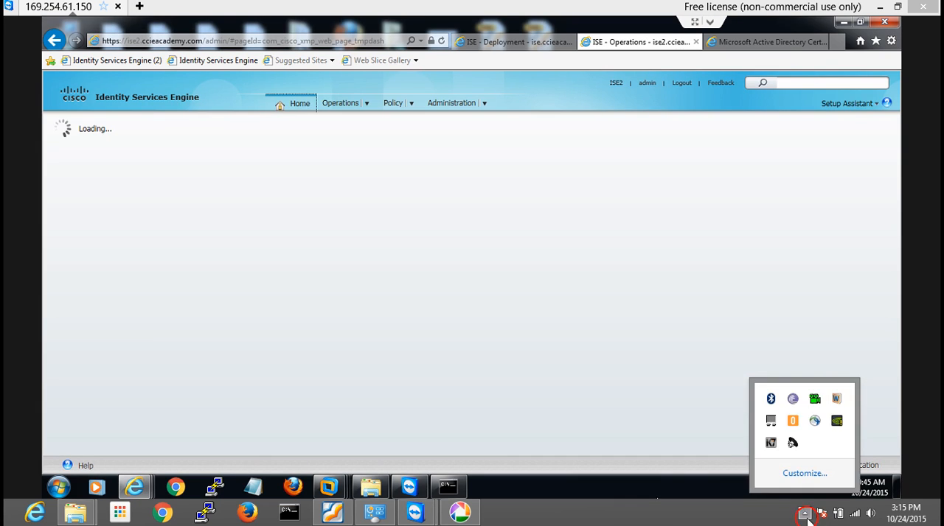
left_click(807, 518)
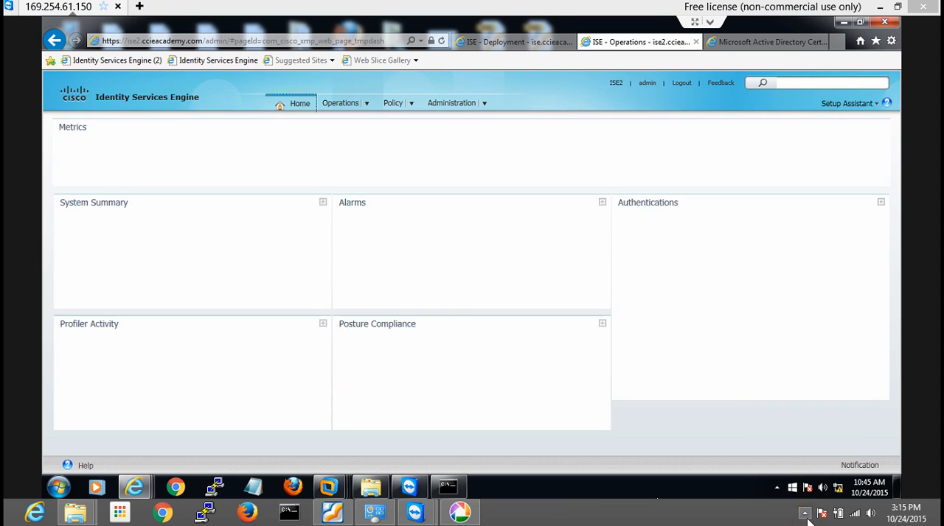
View the website identification of the ise2.ccieacademy.com site to check its certificate issuer, and close it
left_click(432, 40)
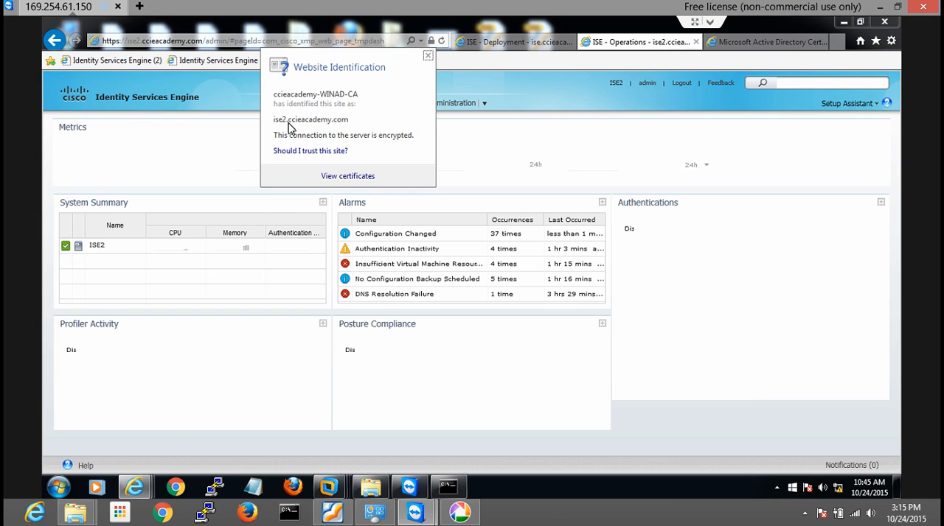
left_click(427, 57)
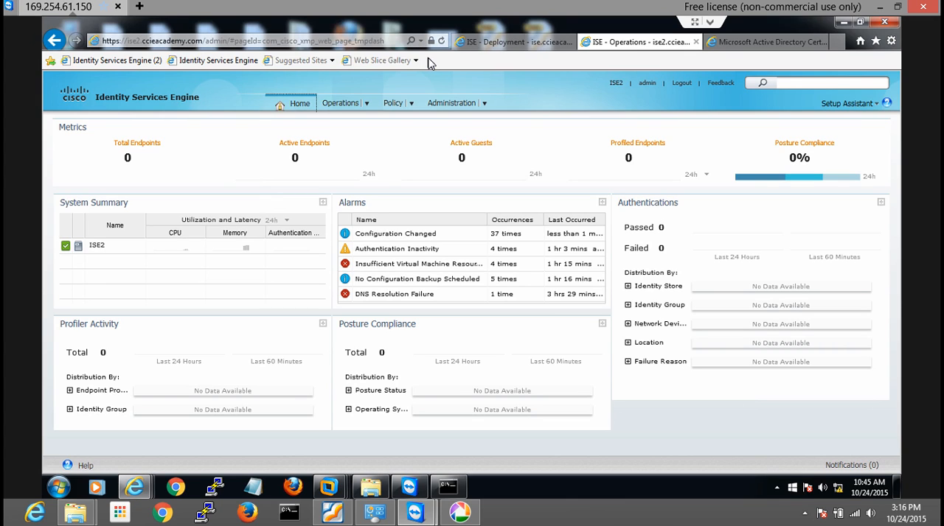
Switch to the primary ISE node's deployment page and start registering an ISE node
left_click(485, 44)
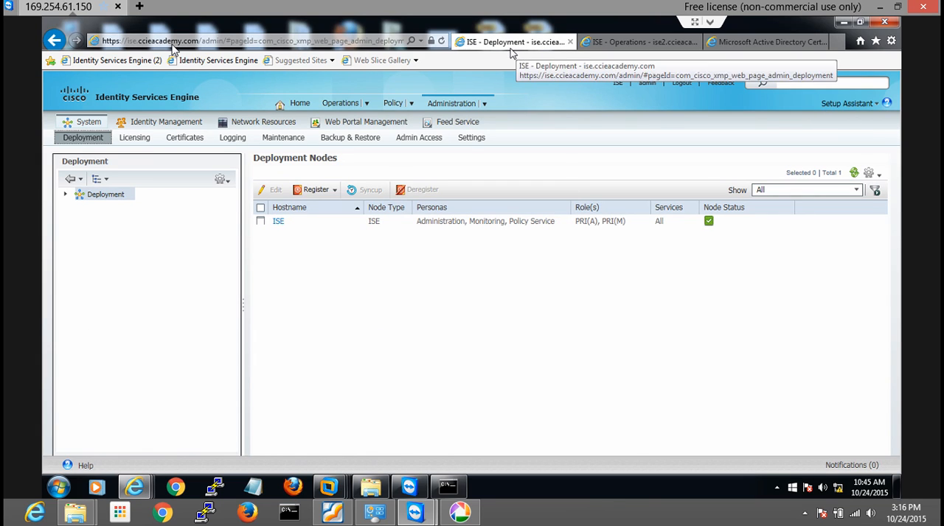
left_click(333, 191)
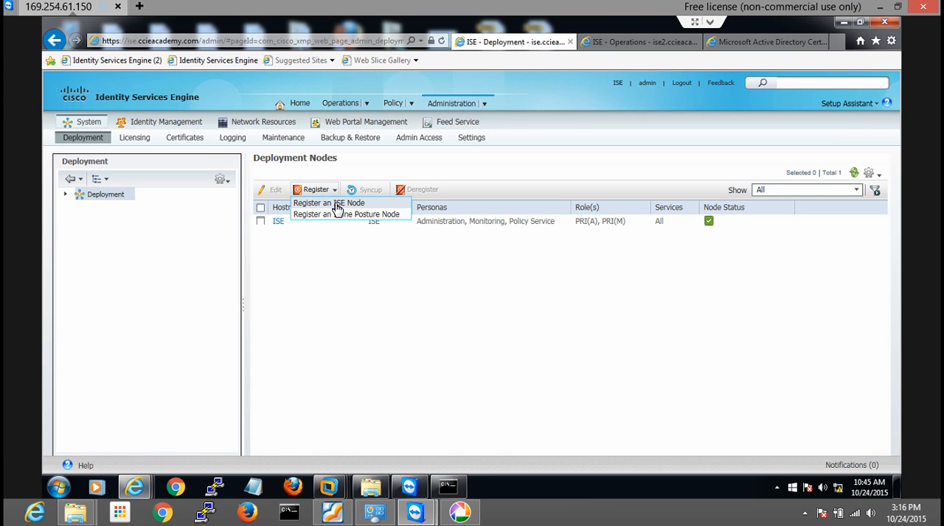
left_click(336, 205)
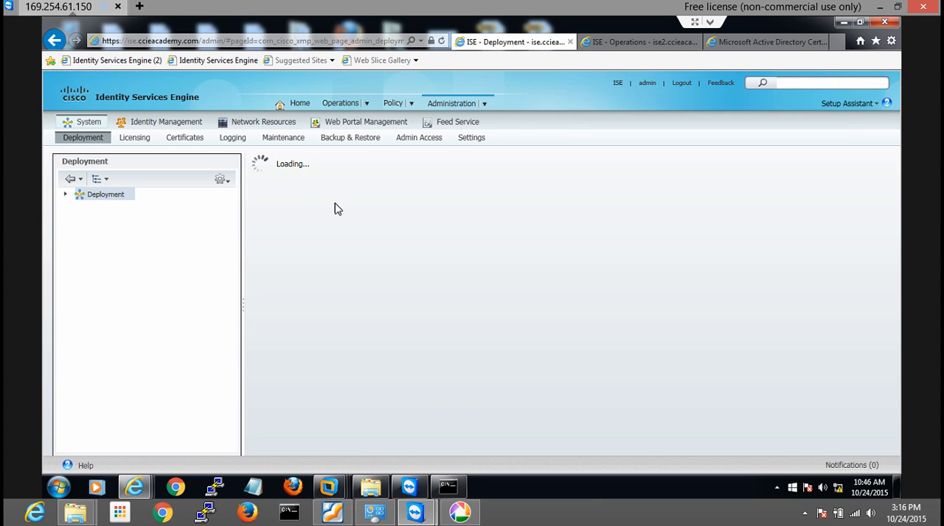
Specify host FQDN ise2.ccieacademy.com, user name admin and the account password, dismiss the pop-up message, and proceed to the node configuration
left_click(370, 207)
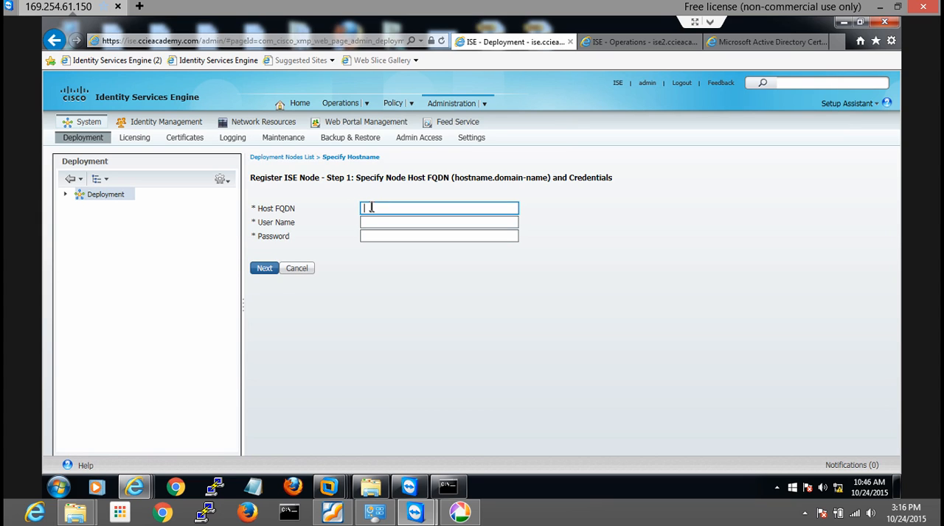
type("ise2.ccieacademy.com")
key("Tab")
type("admin")
key("Tab")
type("•••••••••")
left_click(277, 267)
left_click(439, 273)
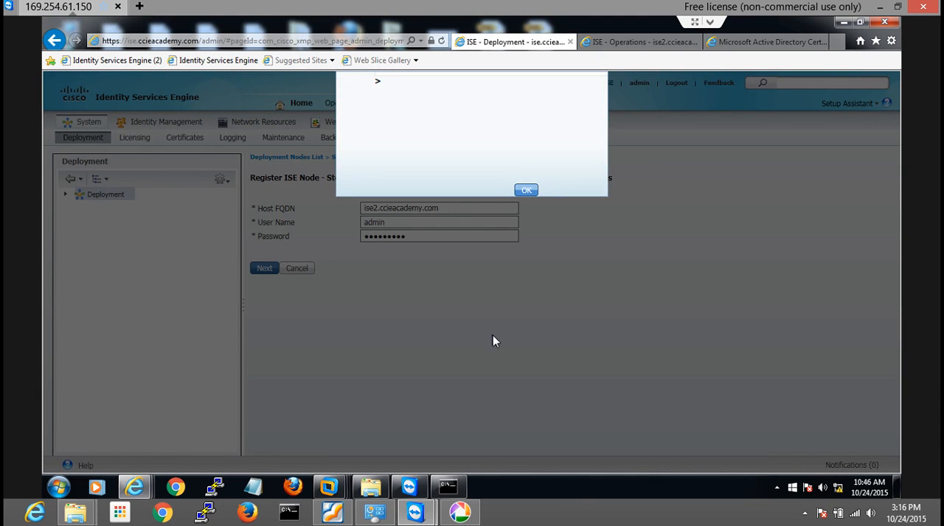
left_click(526, 192)
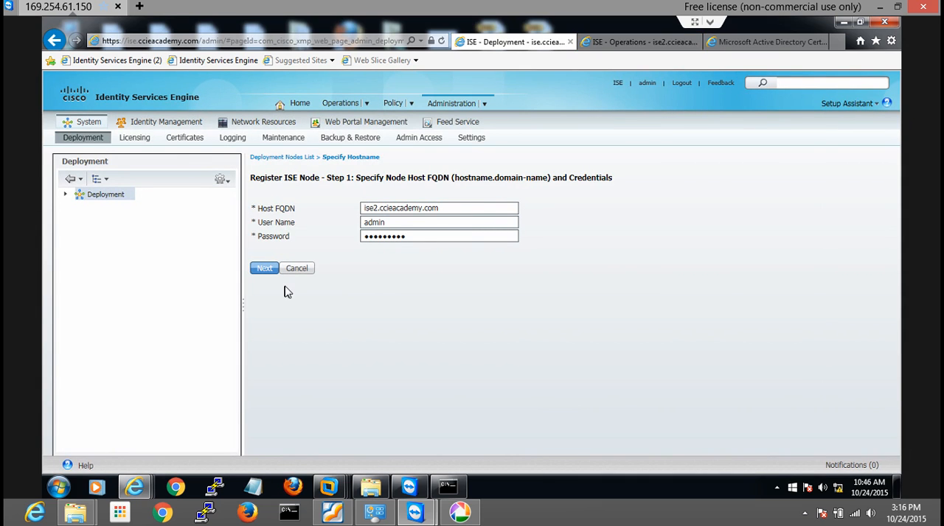
left_click(259, 270)
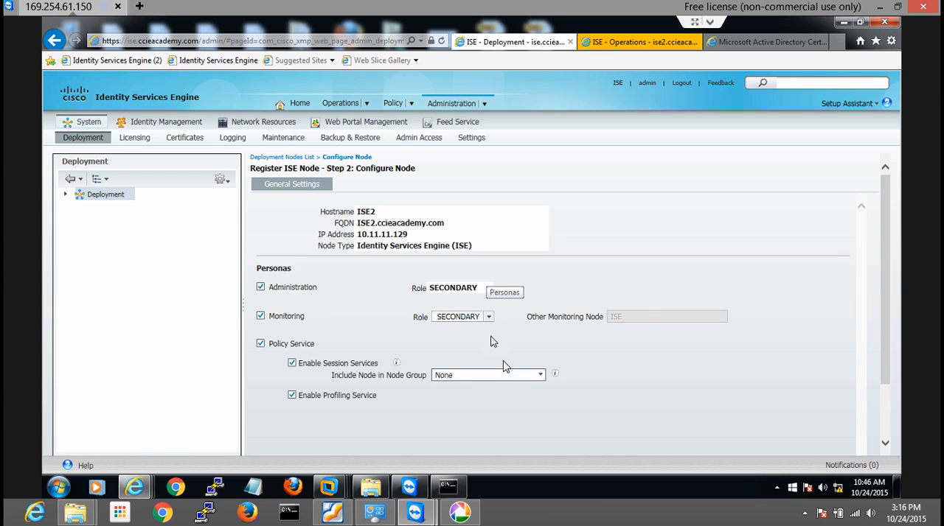
Include ISE2 in node group PSN1, submit the node registration, and acknowledge the registration message
left_click(541, 375)
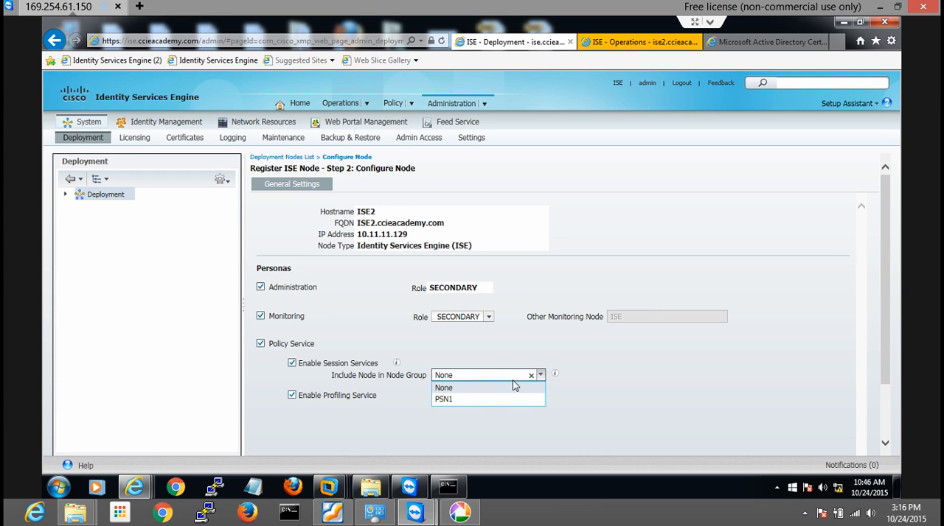
left_click(476, 401)
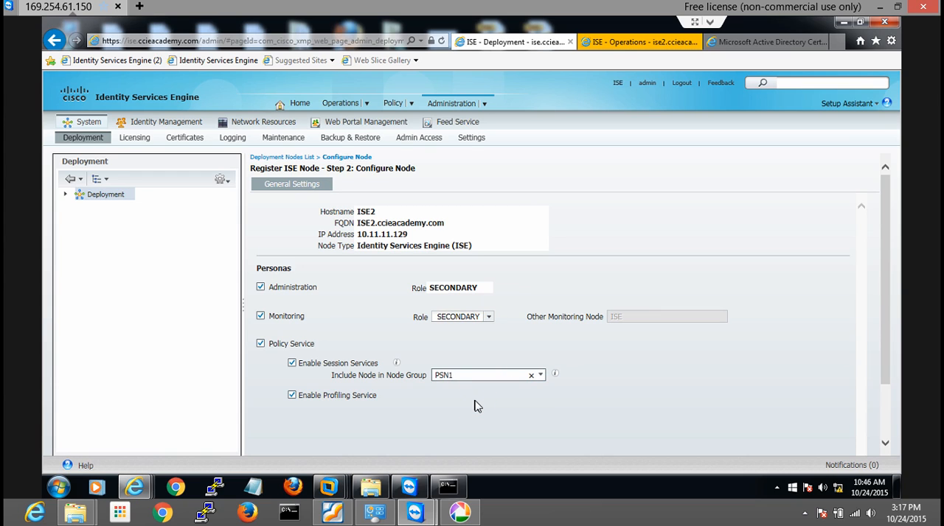
left_click(475, 406)
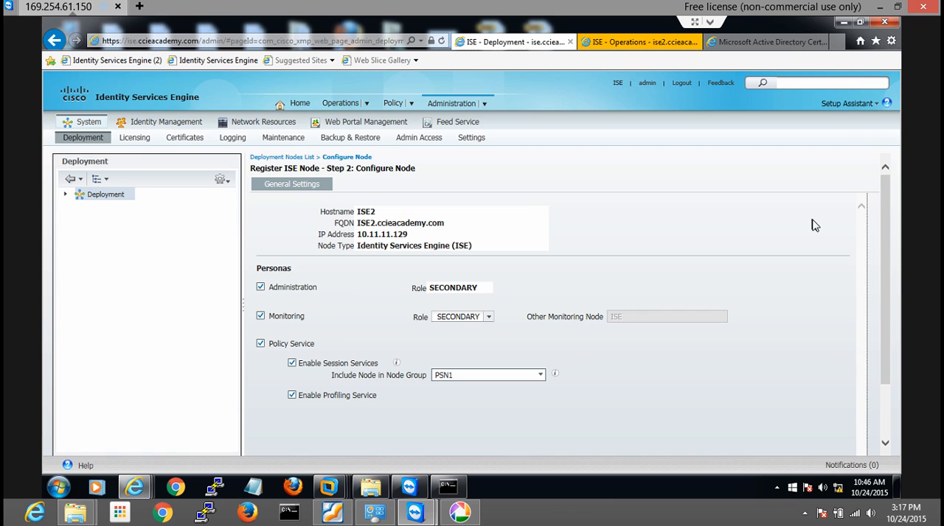
double_click(363, 224)
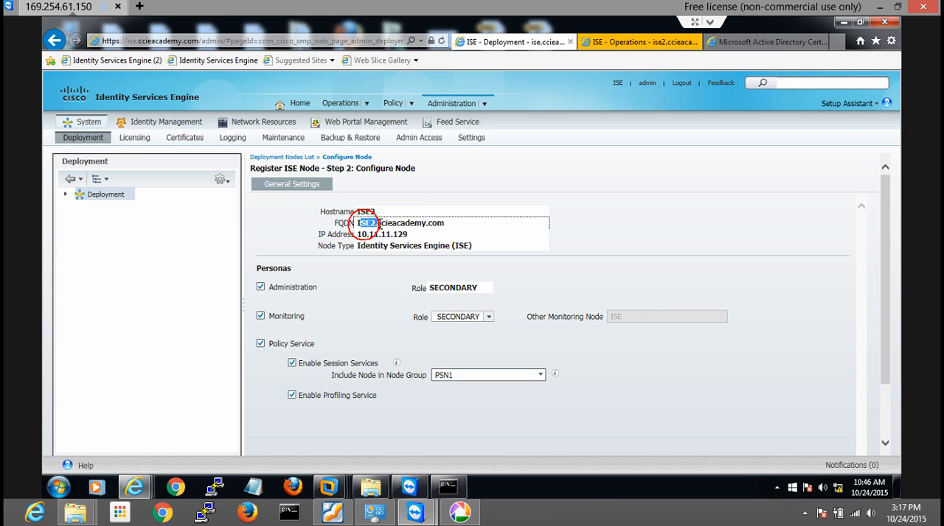
left_click(631, 231)
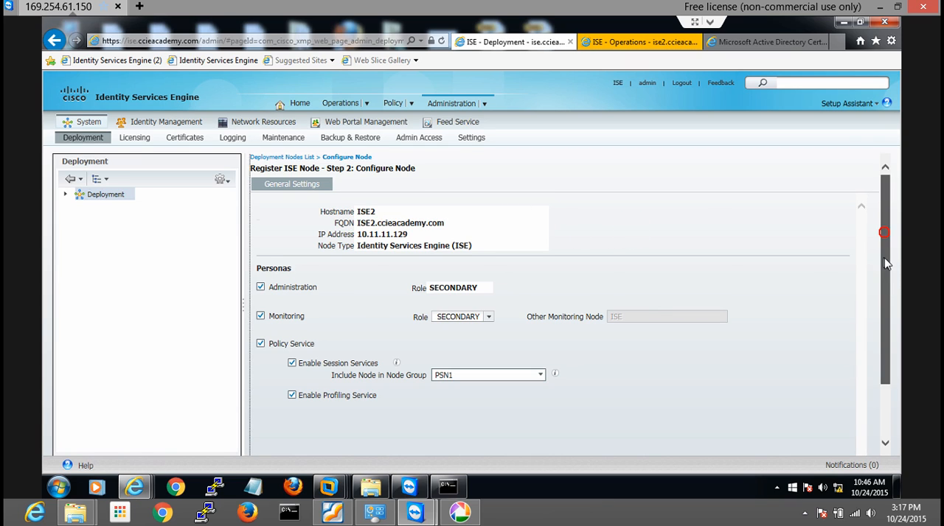
left_click_drag(883, 263, 887, 312)
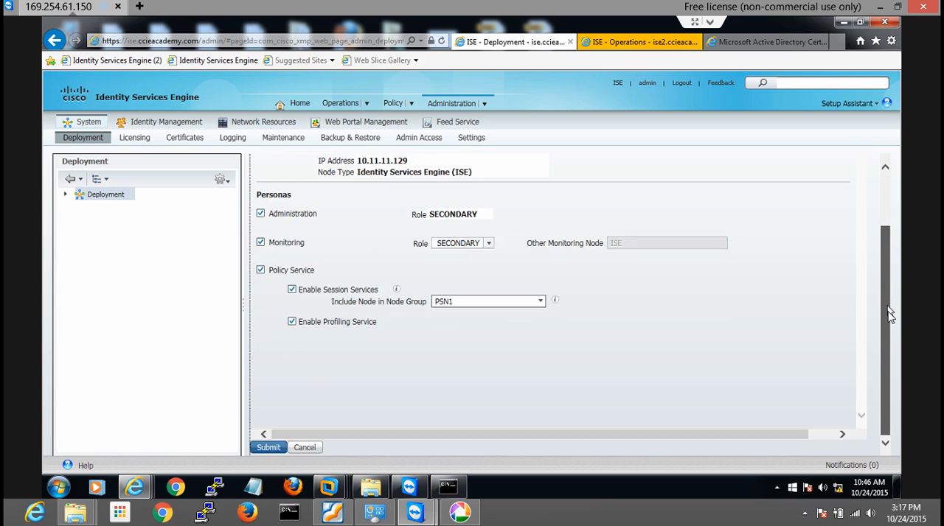
left_click(274, 447)
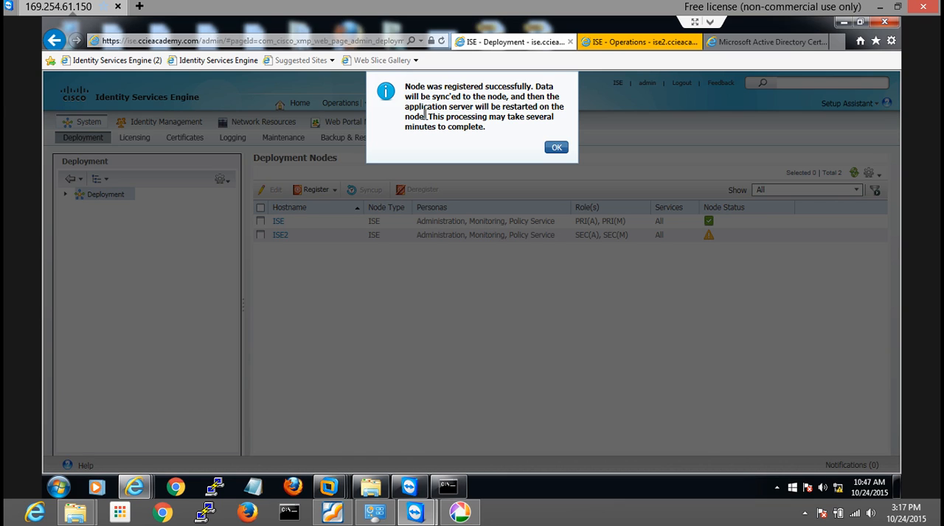
left_click(555, 148)
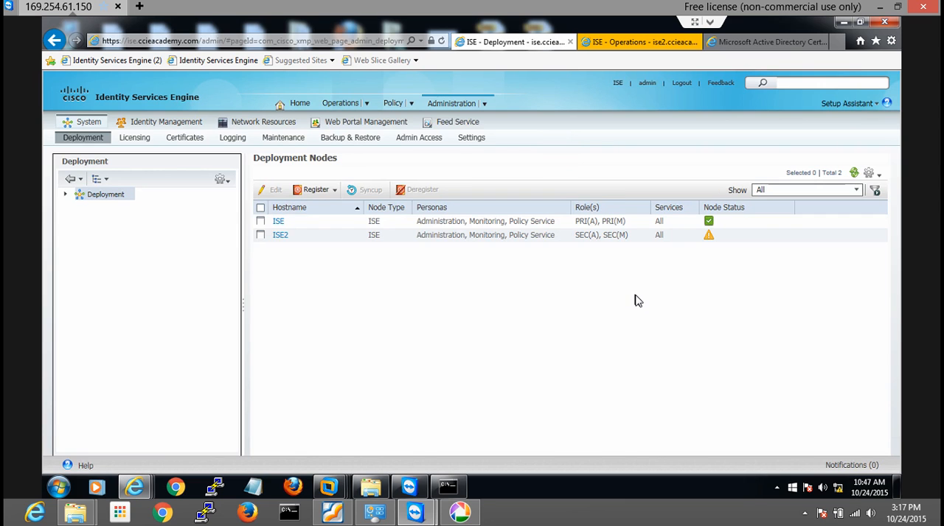
Check ISE2's node status and its own dashboard, accepting the security alert, and return to the primary node's deployment page
mouse_move(710, 229)
left_click(618, 40)
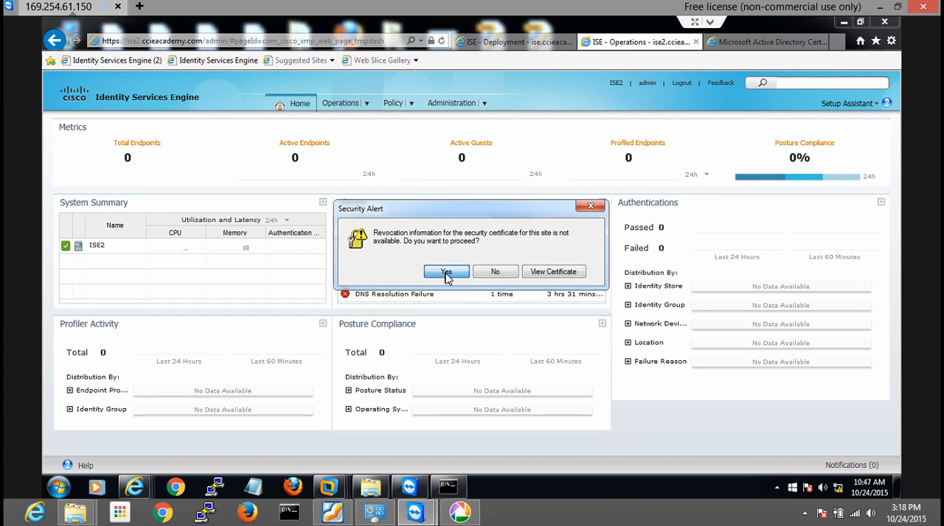
left_click(446, 273)
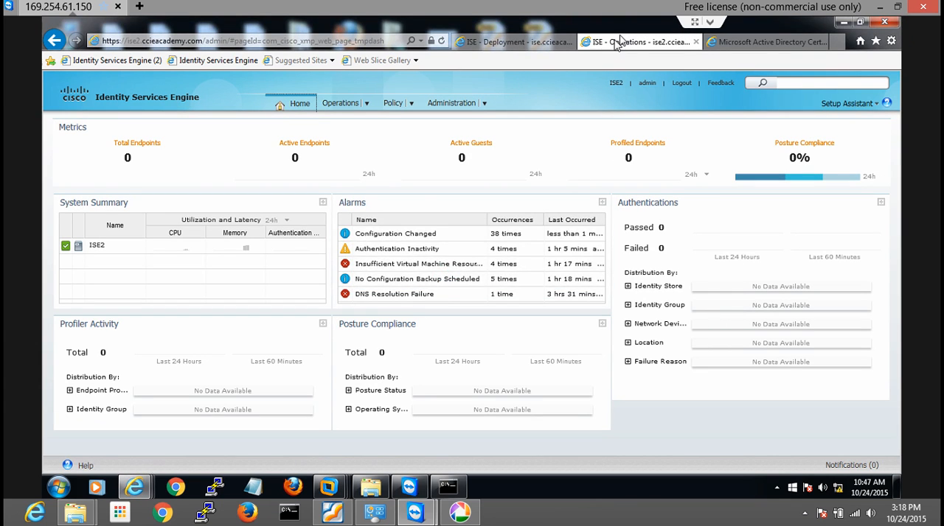
left_click(508, 41)
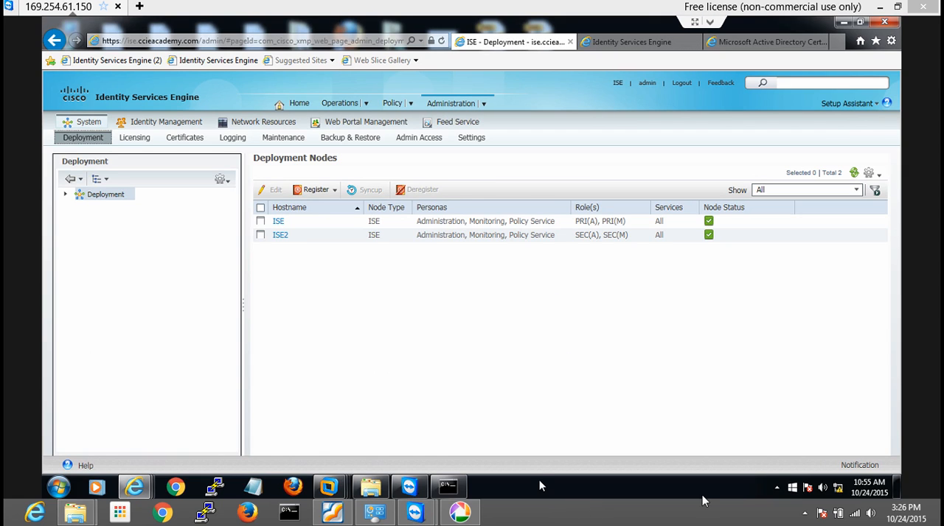
left_click(805, 514)
left_click(804, 513)
Select the ISE2 node in the deployment list to see its available actions, and clear the selection
left_click(261, 236)
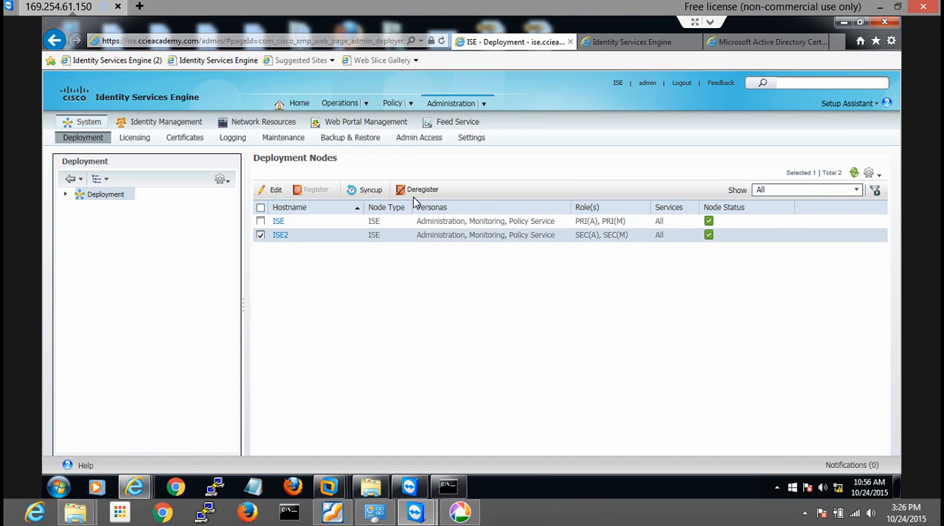
left_click(261, 236)
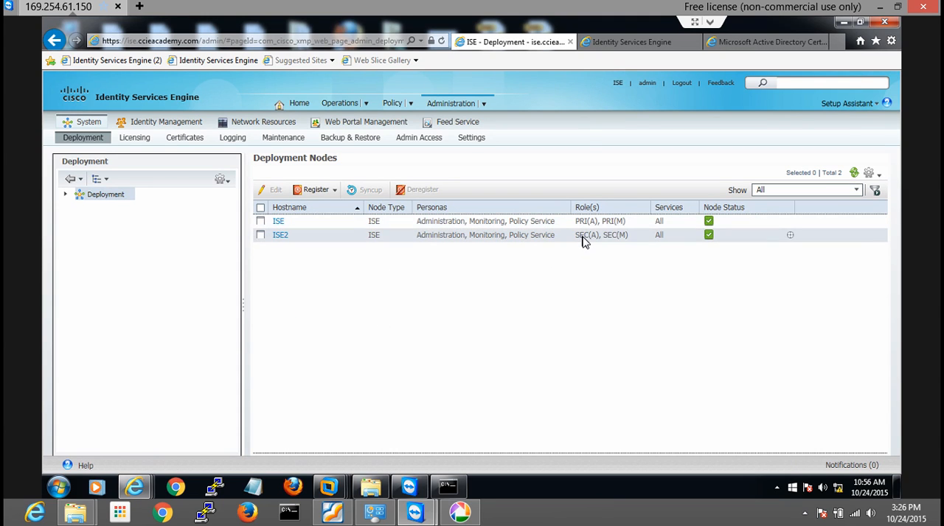
Try to log in to the ISE2 node as admin with the account password
left_click(620, 42)
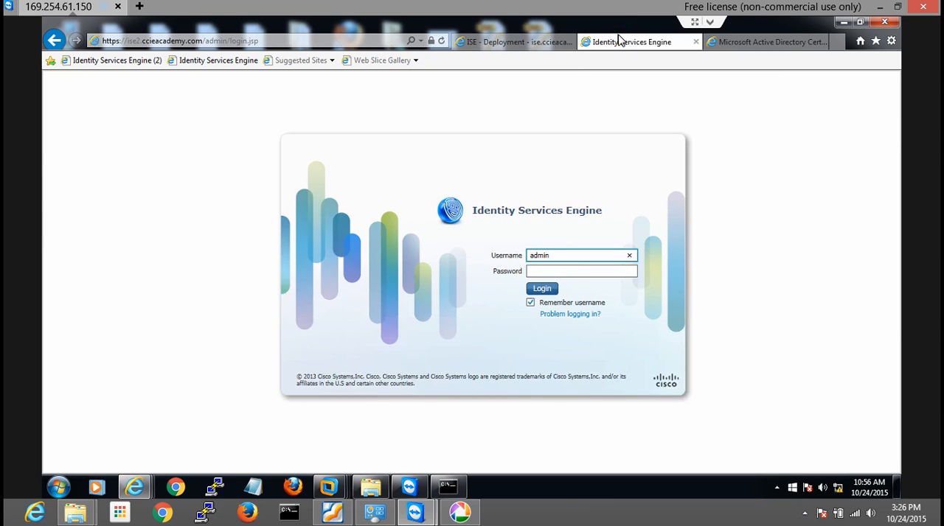
left_click(547, 271)
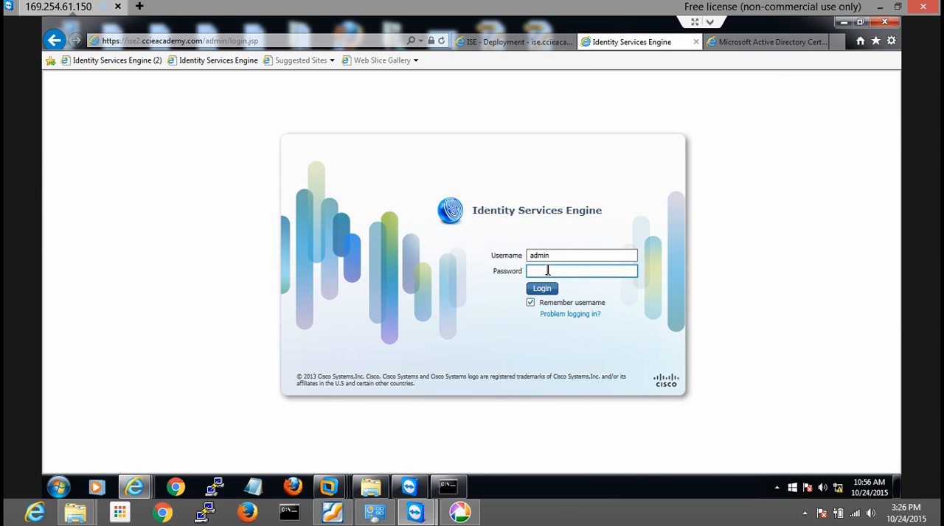
key("Return")
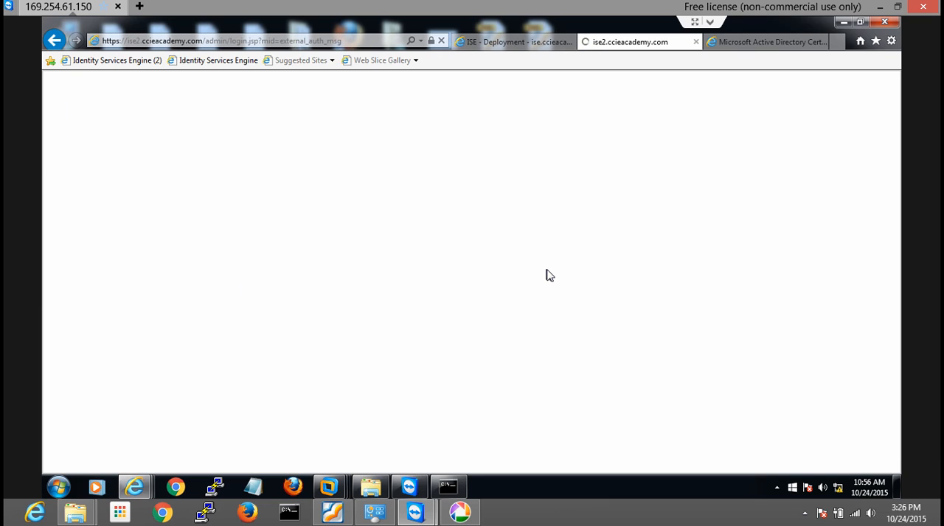
left_click(551, 272)
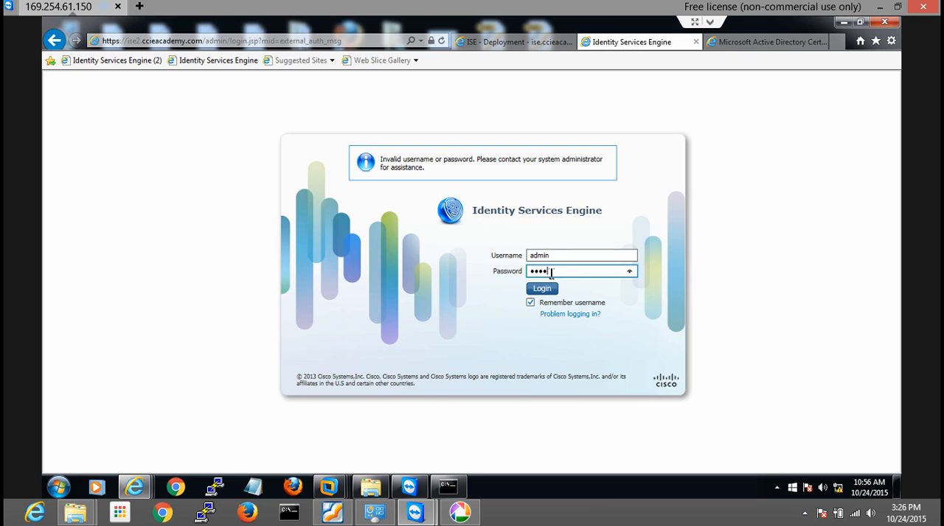
key("Return")
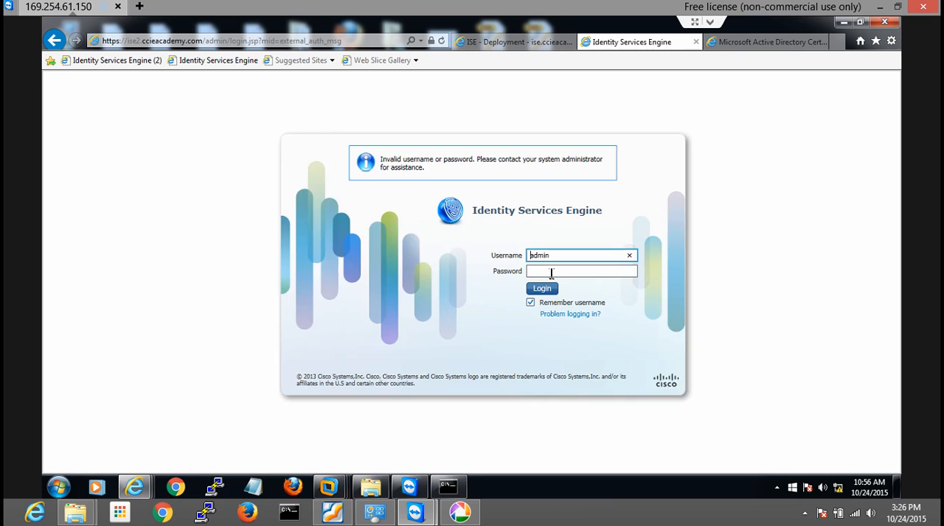
Return to the primary node's deployment page, accept the security alert, and examine the nodes and groups in the Deployment tree
left_click(514, 42)
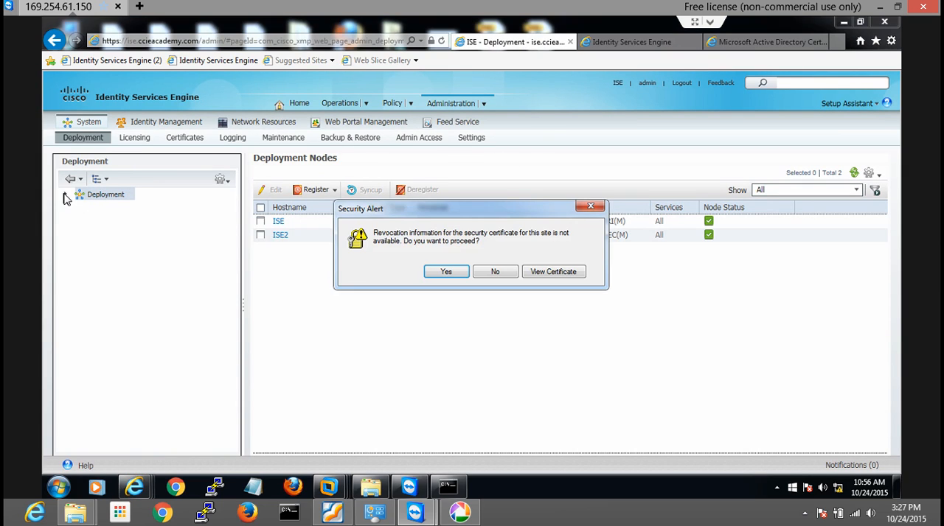
left_click(446, 271)
left_click(65, 194)
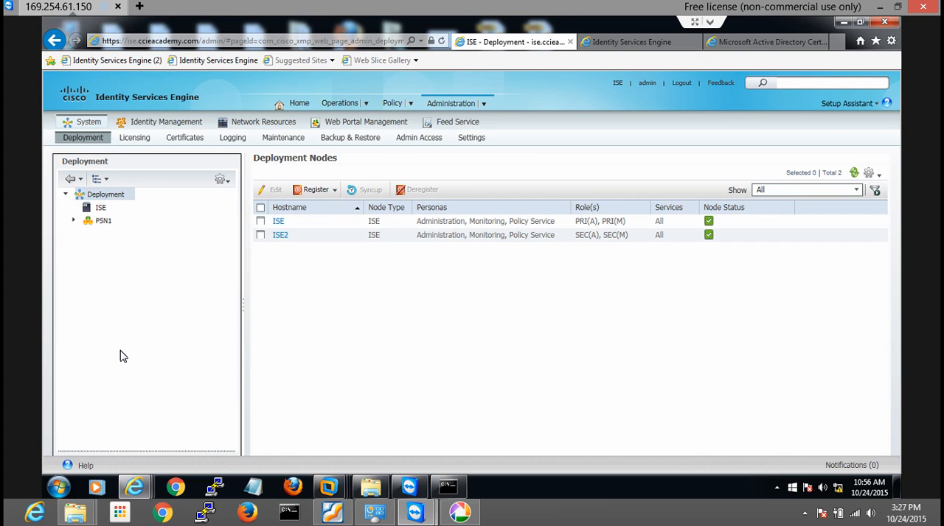
left_click(65, 195)
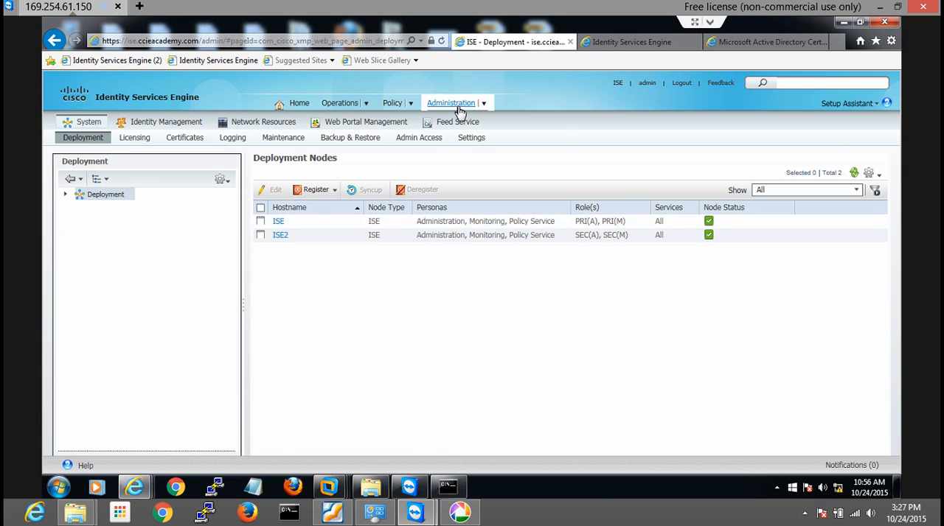
Open the system's local certificates list on the primary ISE node
mouse_move(459, 110)
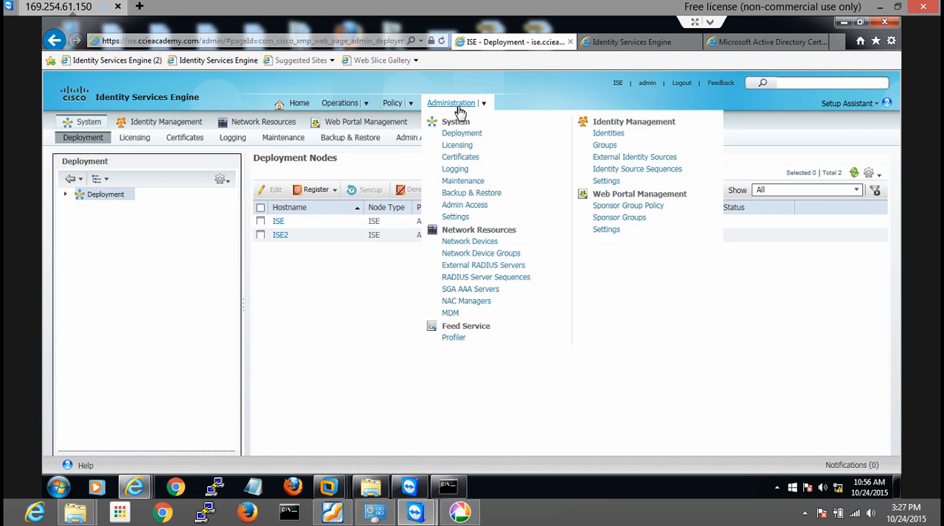
left_click(460, 157)
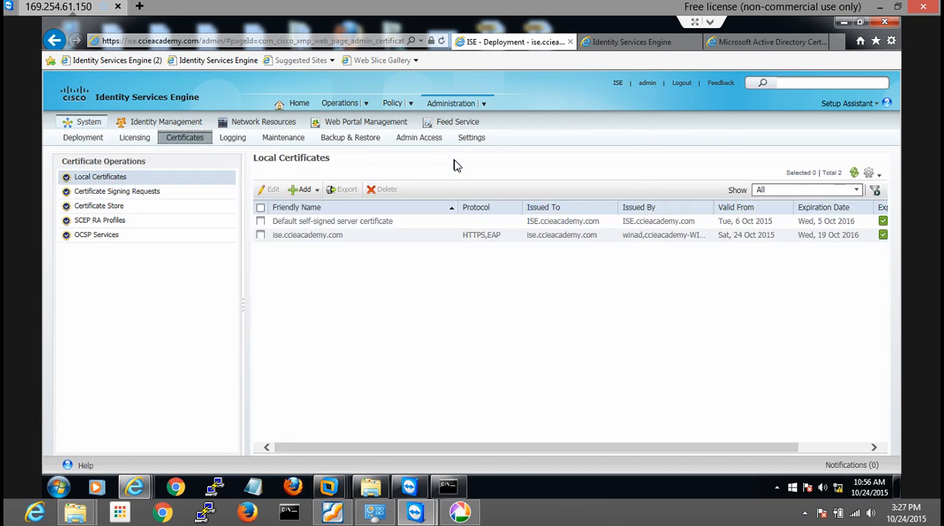
View the primary node's server information and the available options for adding a local certificate
left_click(617, 83)
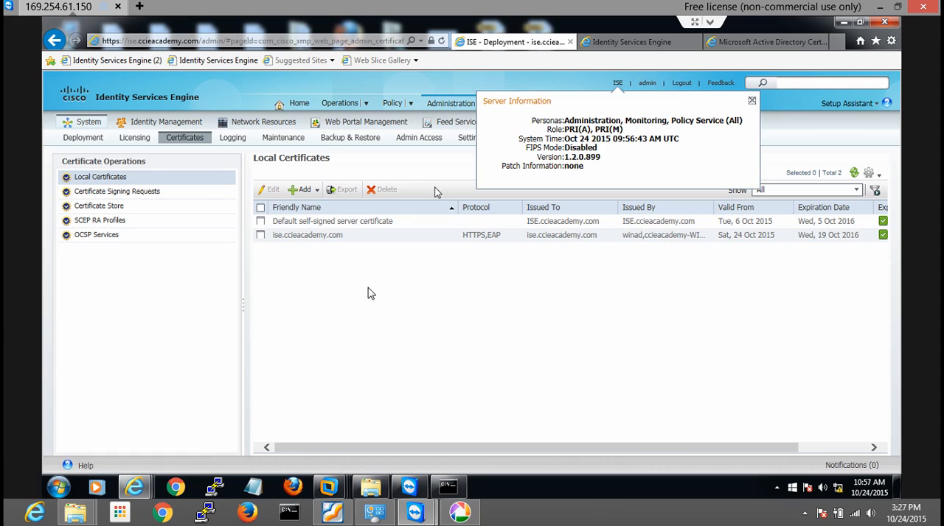
left_click(322, 357)
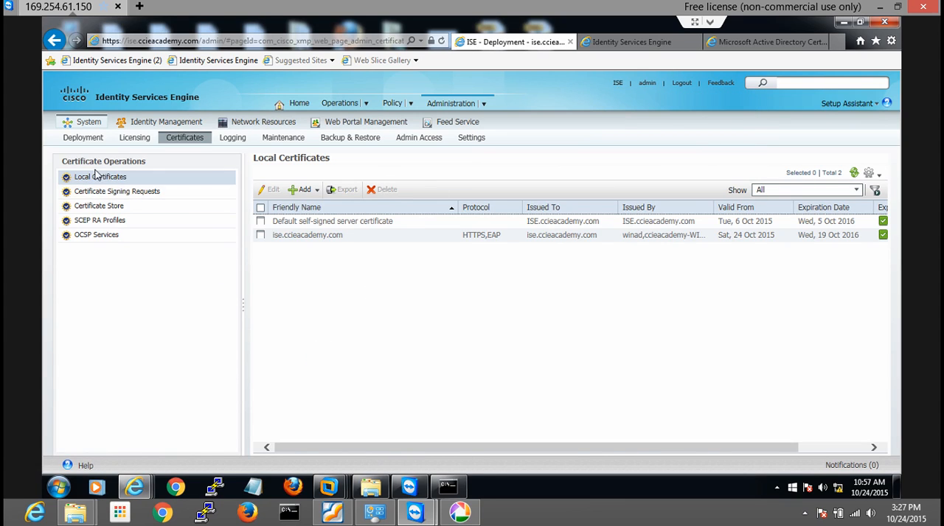
left_click(316, 193)
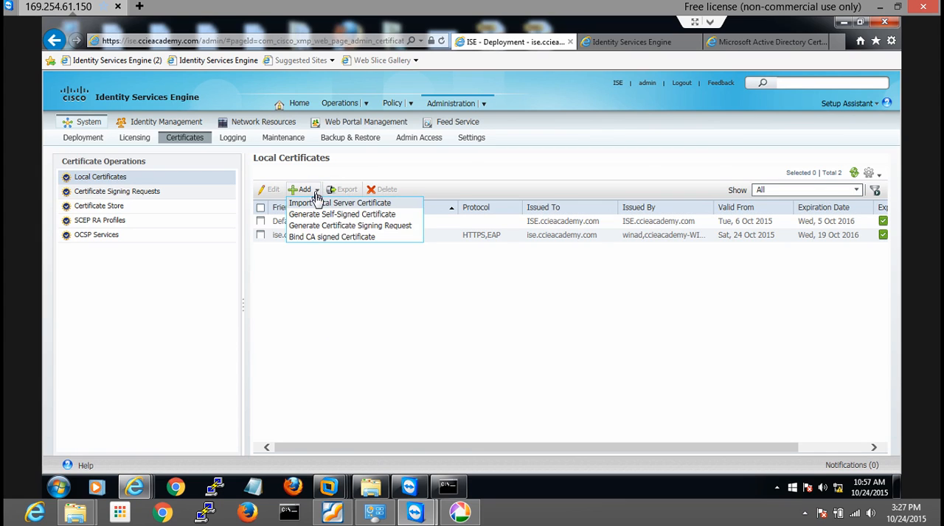
left_click(328, 293)
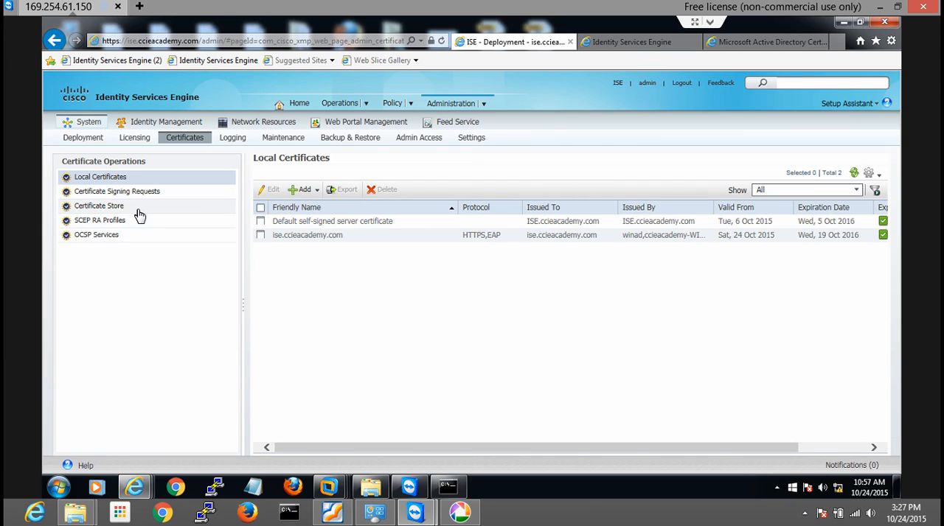
Examine the Certificate Store, return to the local certificates list, and review the options for adding or binding a certificate
left_click(110, 210)
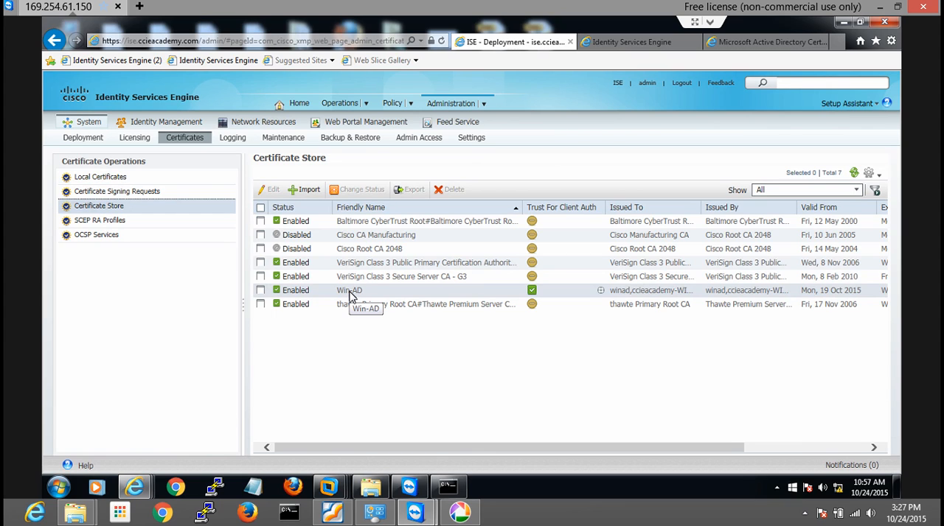
left_click(128, 180)
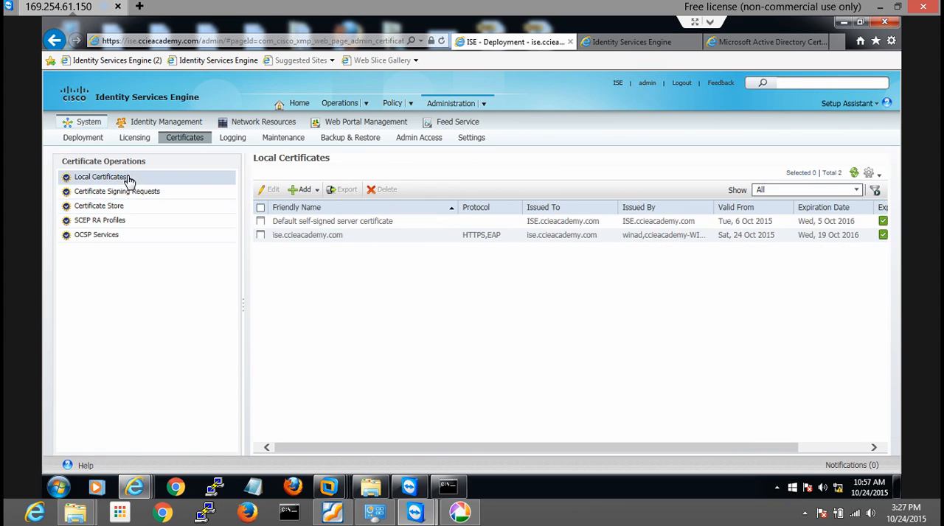
left_click(316, 191)
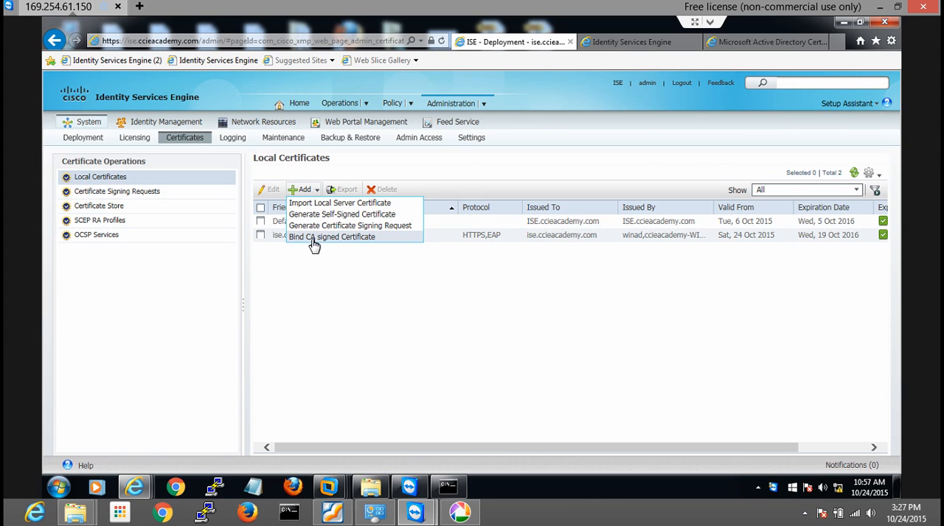
left_click(320, 298)
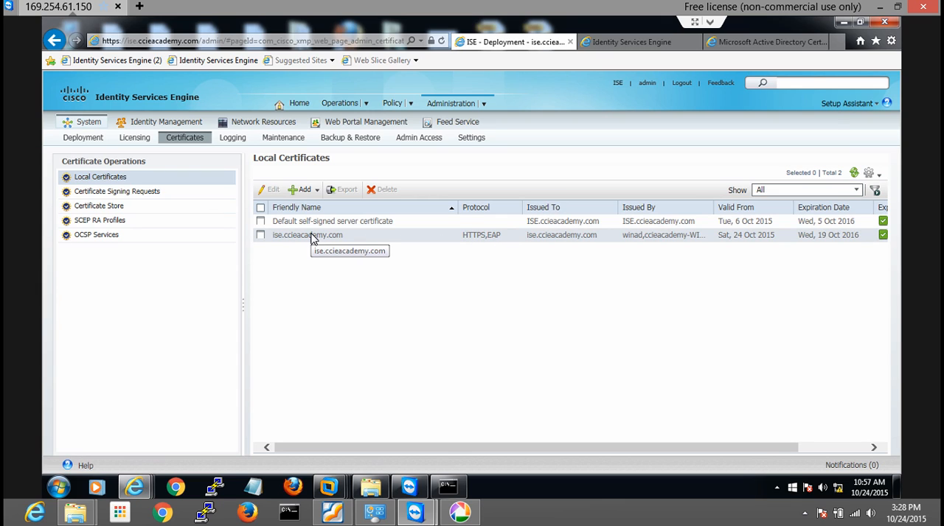
Try to delete the ise.ccieacademy.com local certificate, and clear its selection
left_click(260, 234)
left_click(391, 189)
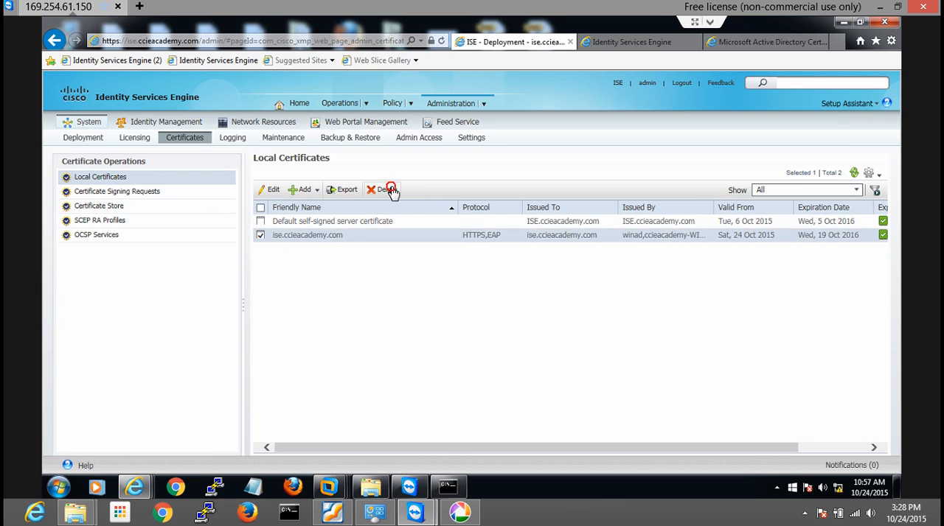
left_click(493, 295)
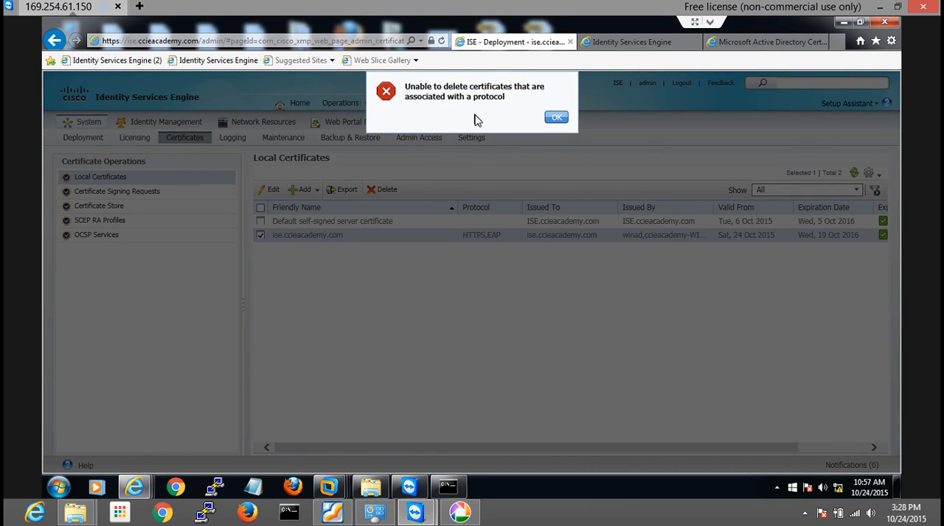
left_click(554, 118)
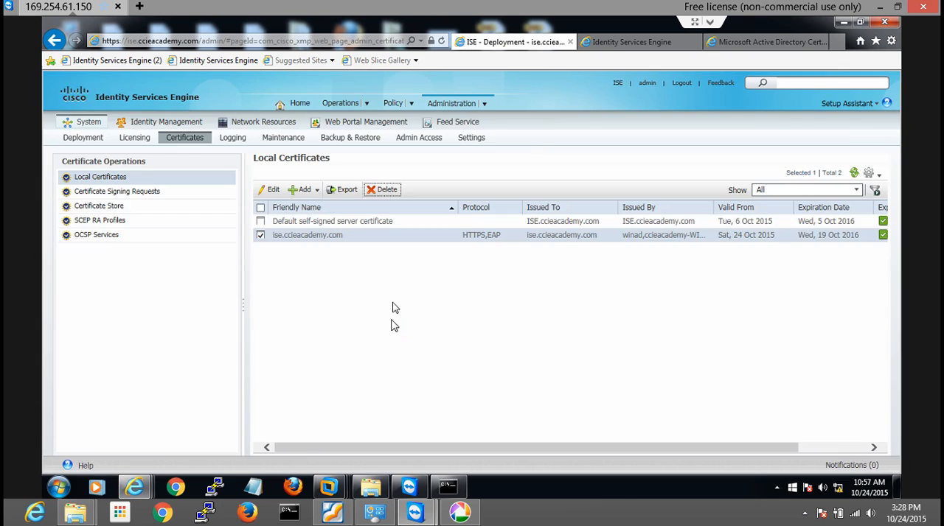
left_click(260, 235)
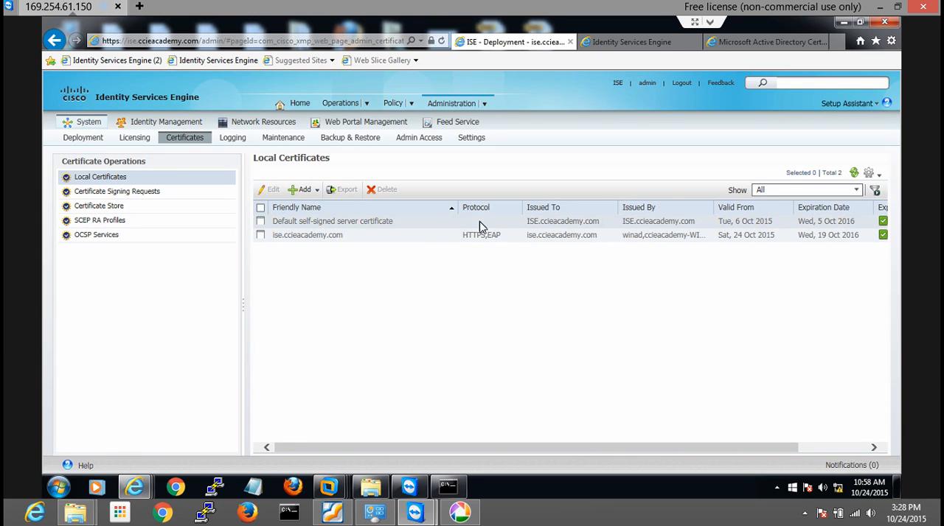
Open the default self-signed server certificate for editing, examine its EAP and HTTPS protocol options, and return to the local certificates list
left_click(260, 221)
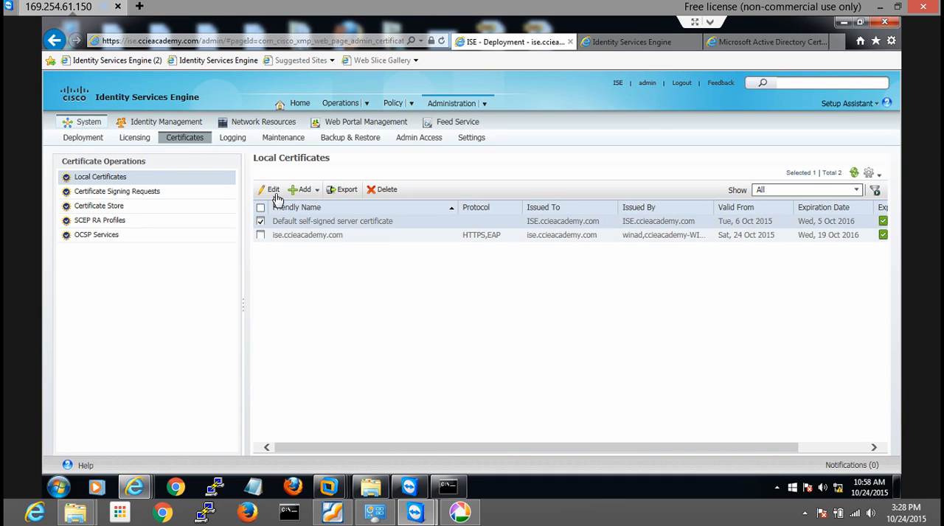
left_click(274, 191)
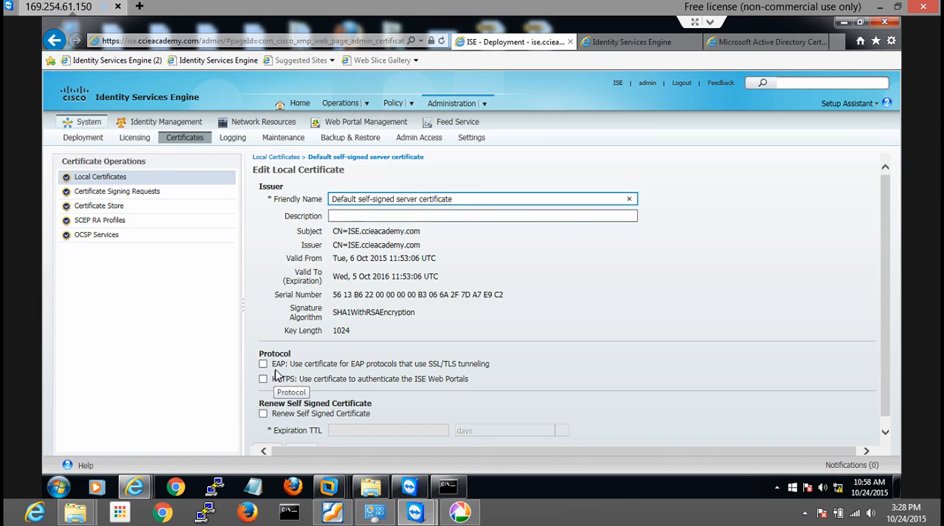
left_click(276, 157)
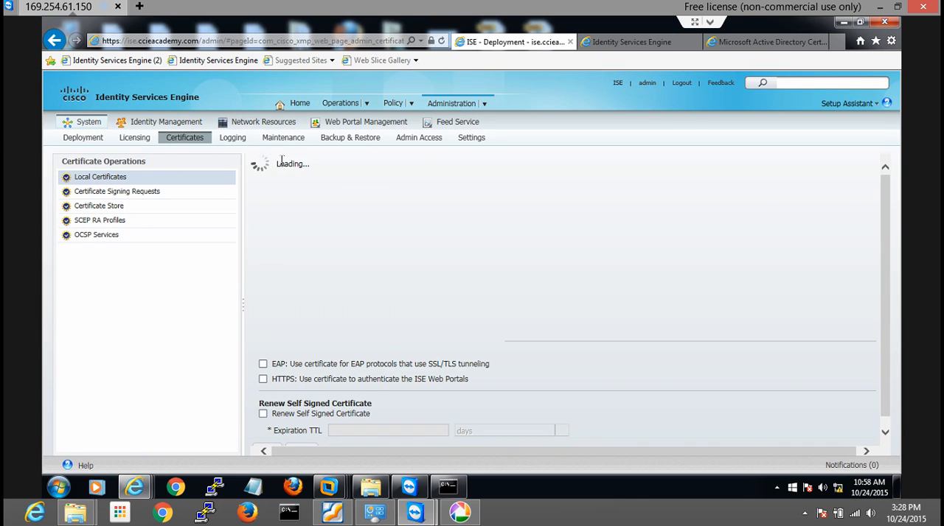